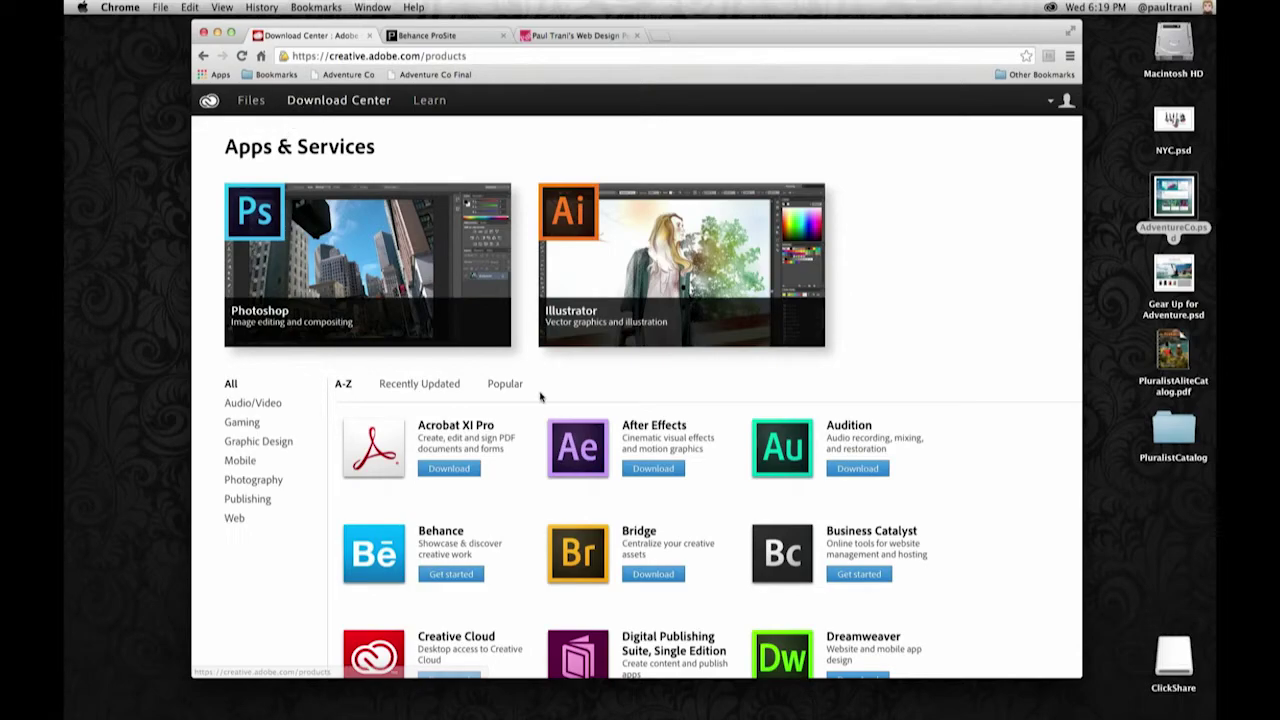
- Sort the Creative Cloud apps listing by popularity
scroll(504, 397, "down", 20)
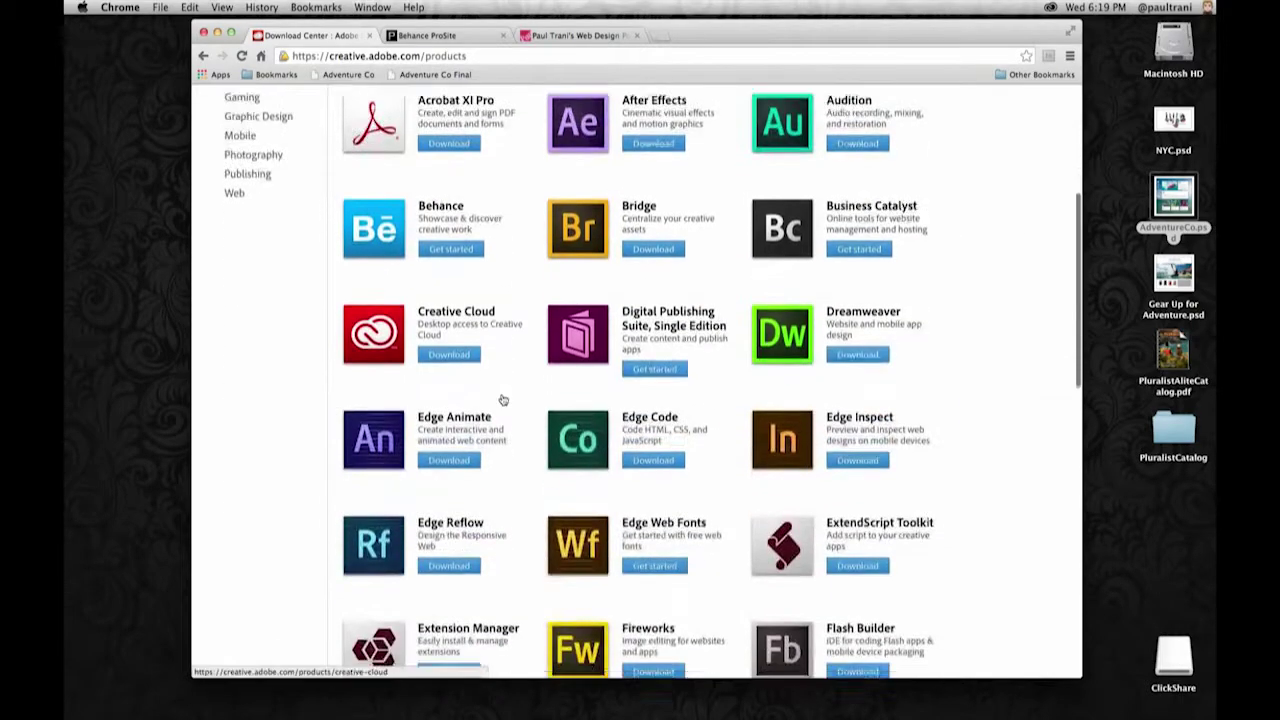
scroll(500, 395, "up", 20)
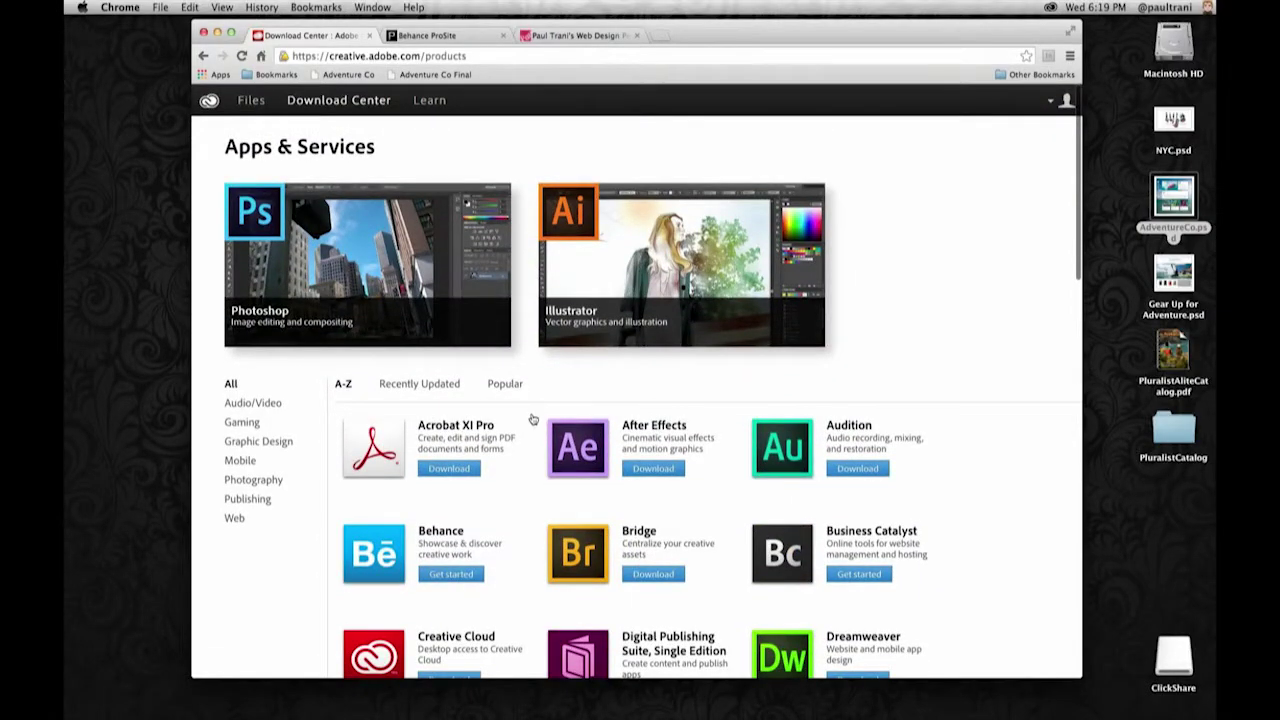
left_click(504, 384)
- Filter the popular apps list down to the Graphic Design category
scroll(515, 420, "down", 6)
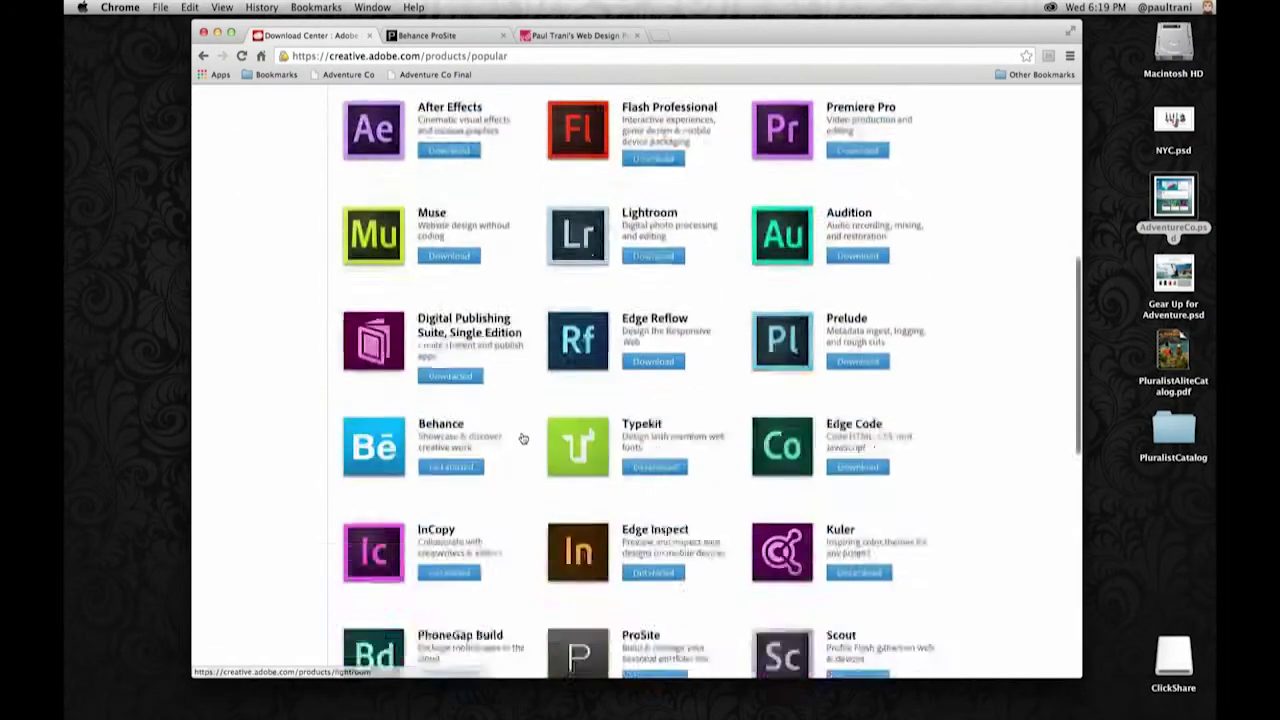
scroll(520, 437, "down", 10)
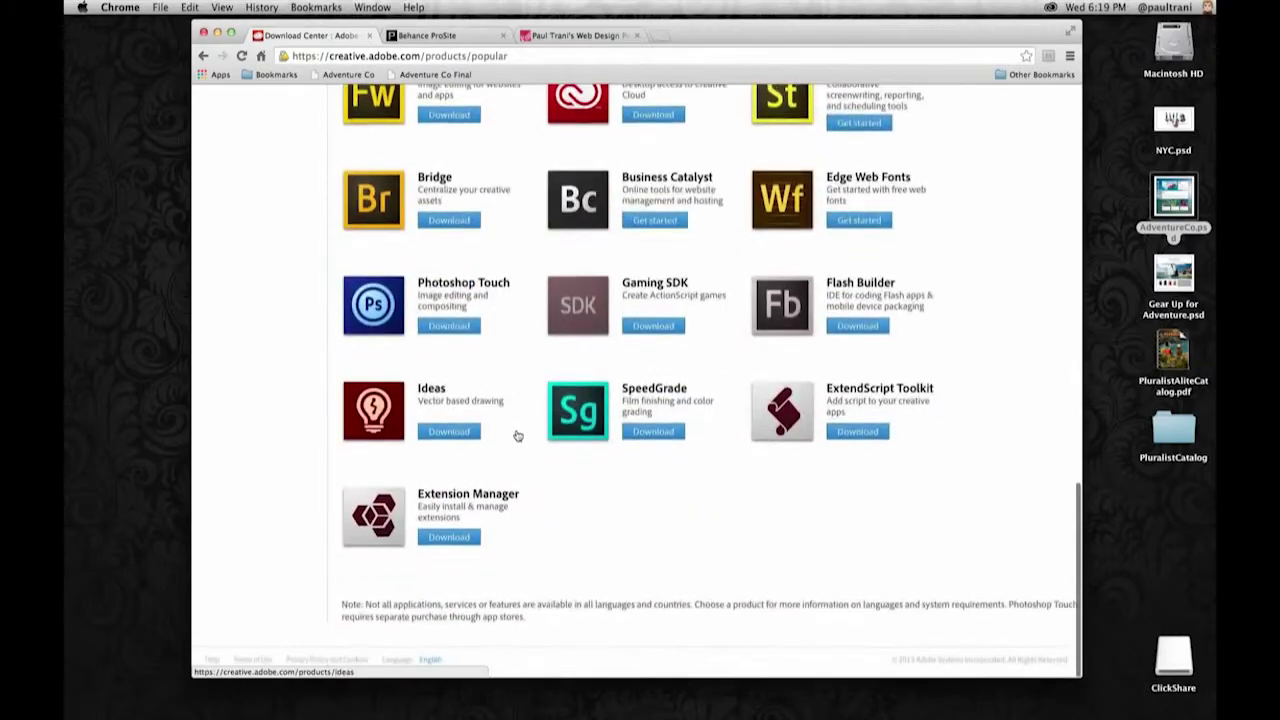
scroll(518, 436, "up", 15)
scroll(512, 414, "down", 5)
scroll(510, 415, "down", 5)
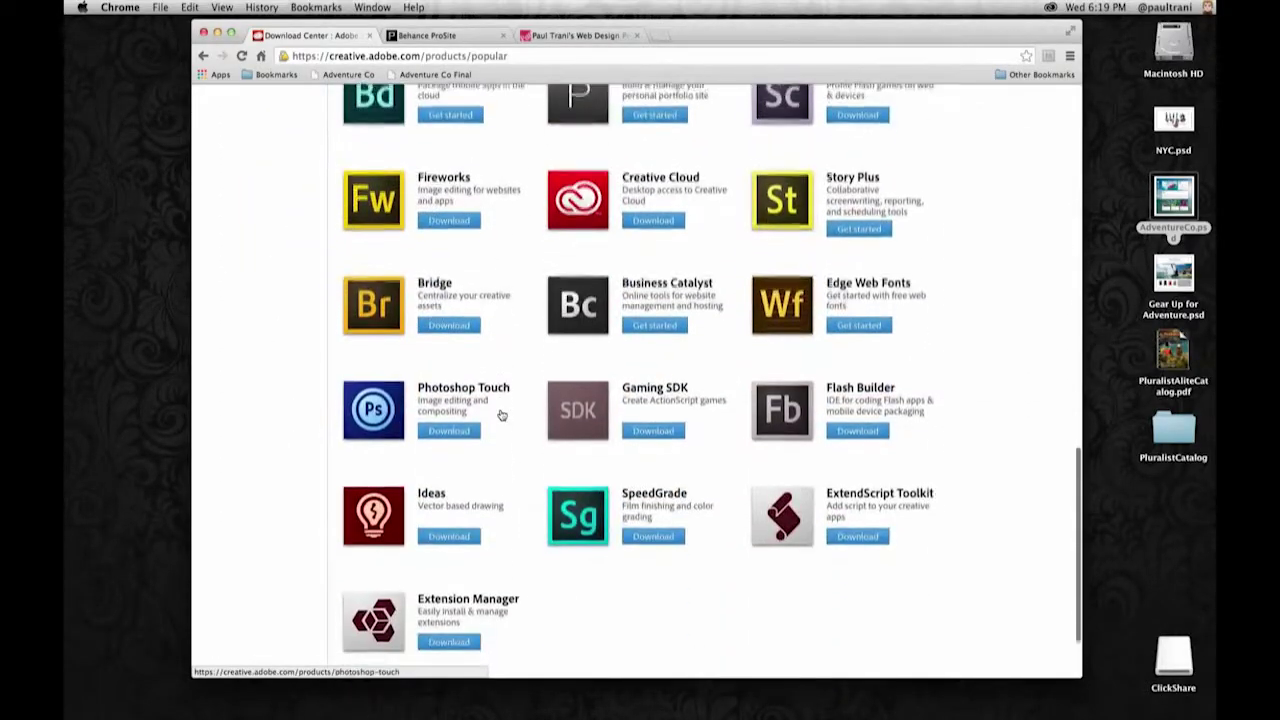
scroll(502, 415, "up", 3)
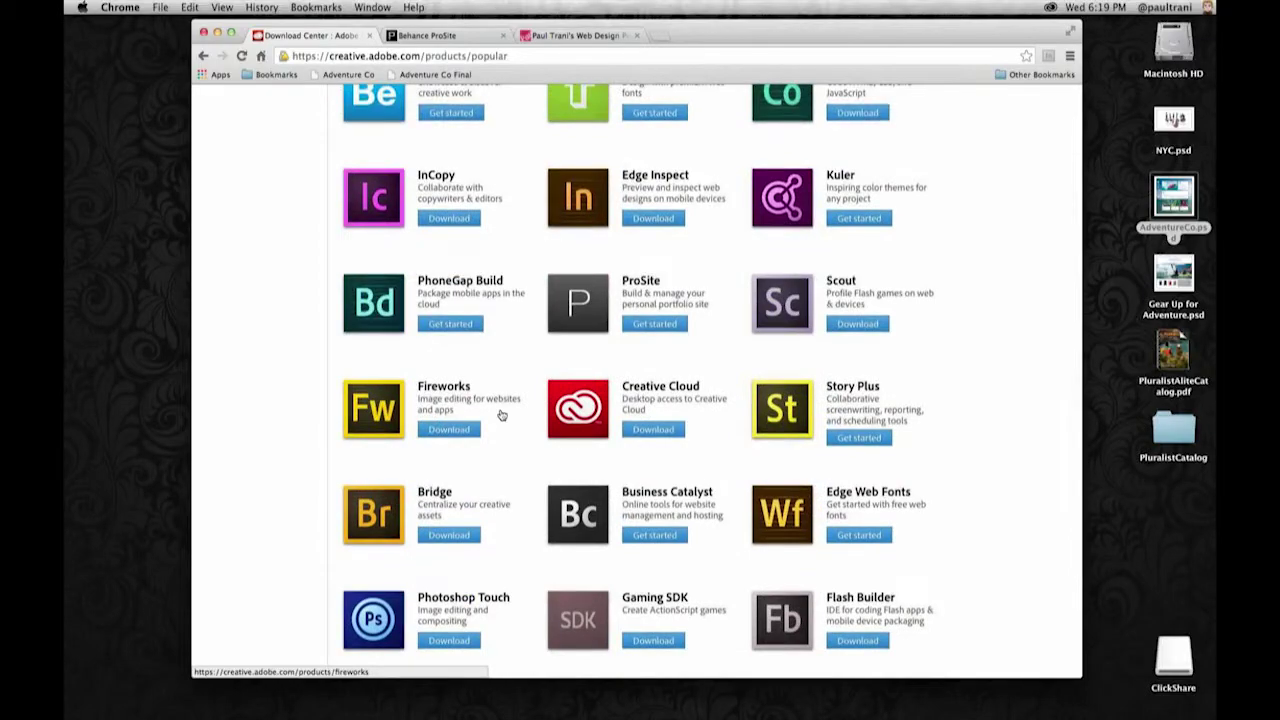
scroll(502, 415, "up", 10)
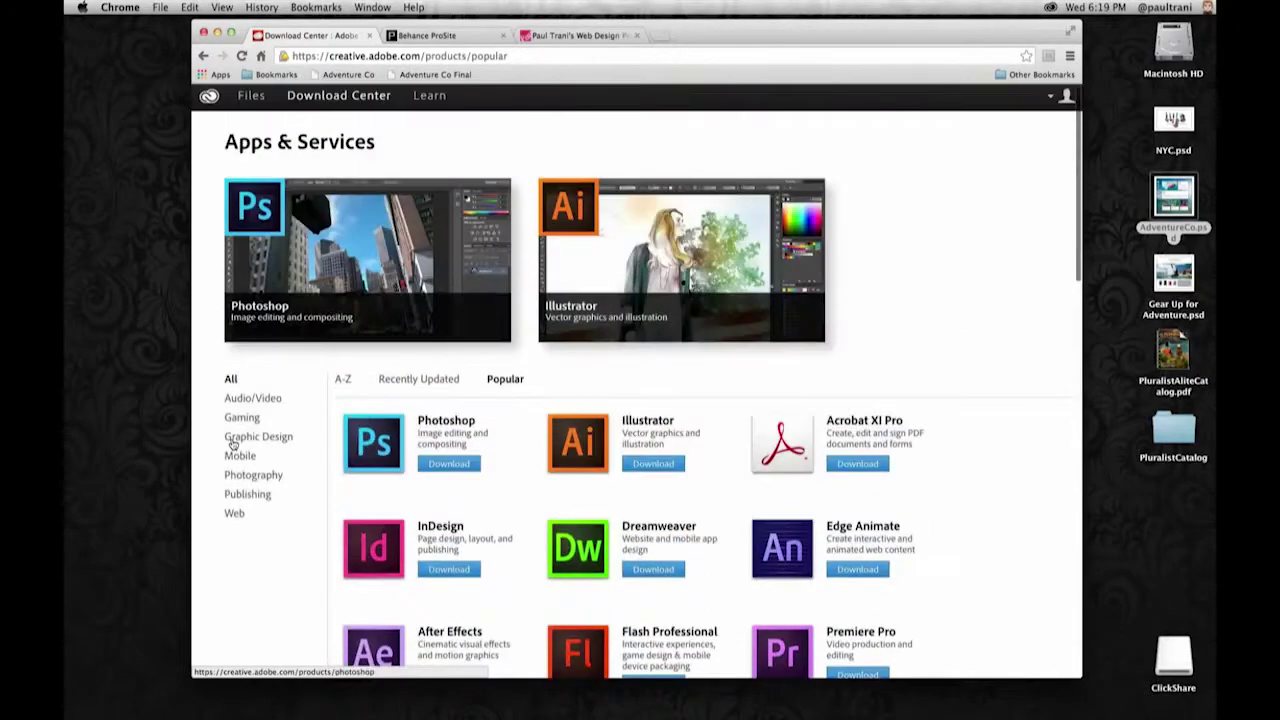
left_click(236, 439)
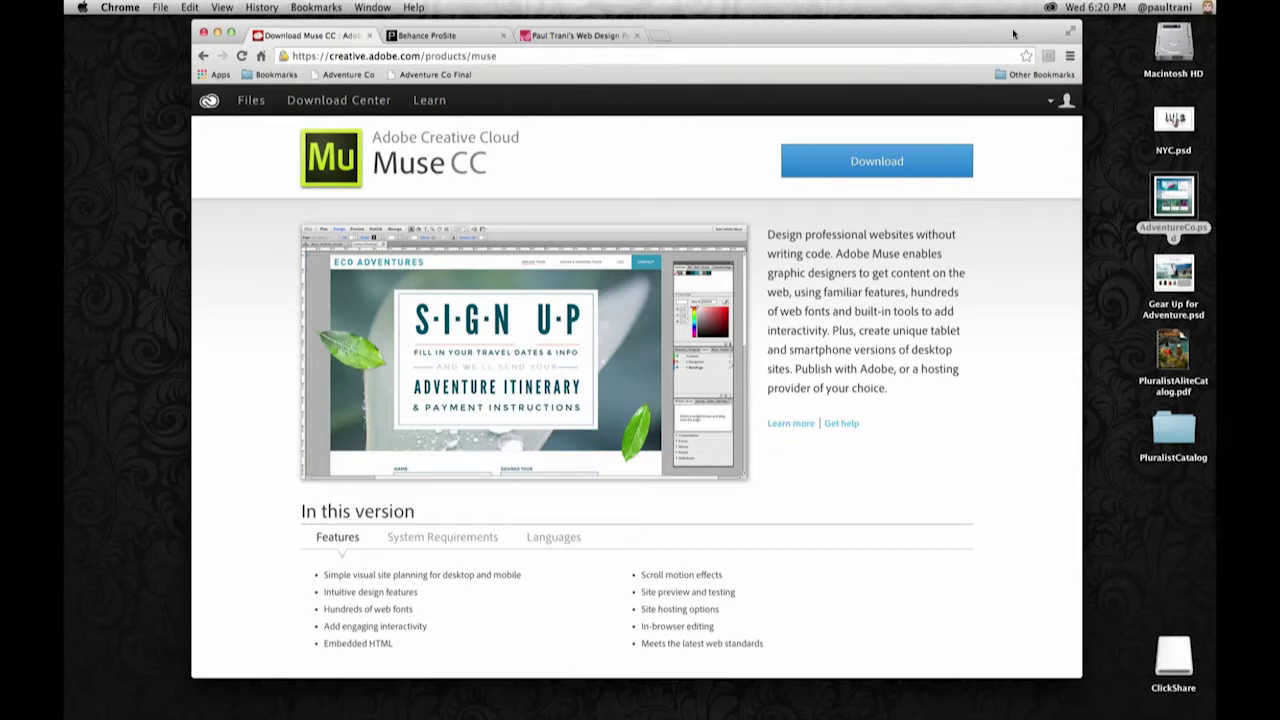
- Show the Creative Cloud menu-bar panel's Apps list over the Muse CC page
left_click(1051, 7)
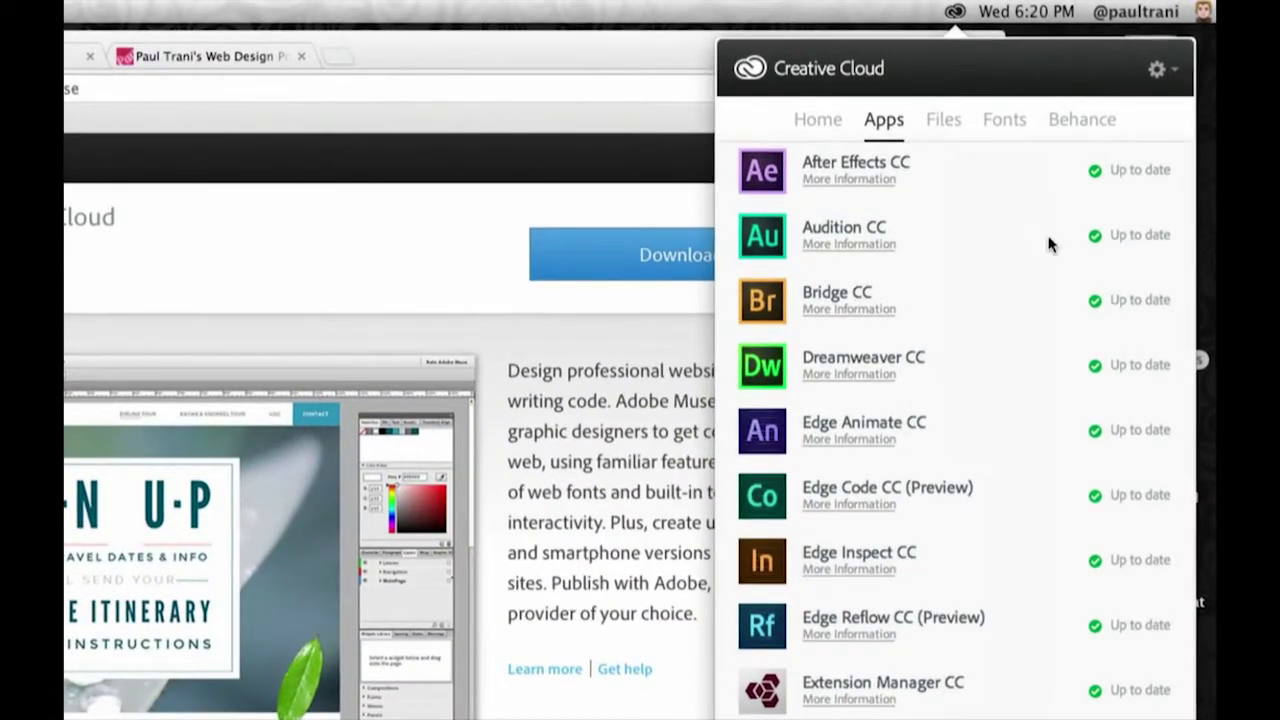
- Scroll the Apps list, confirming After Effects, Audition, Bridge and the rest are up to date
scroll(1125, 316, "down", 5)
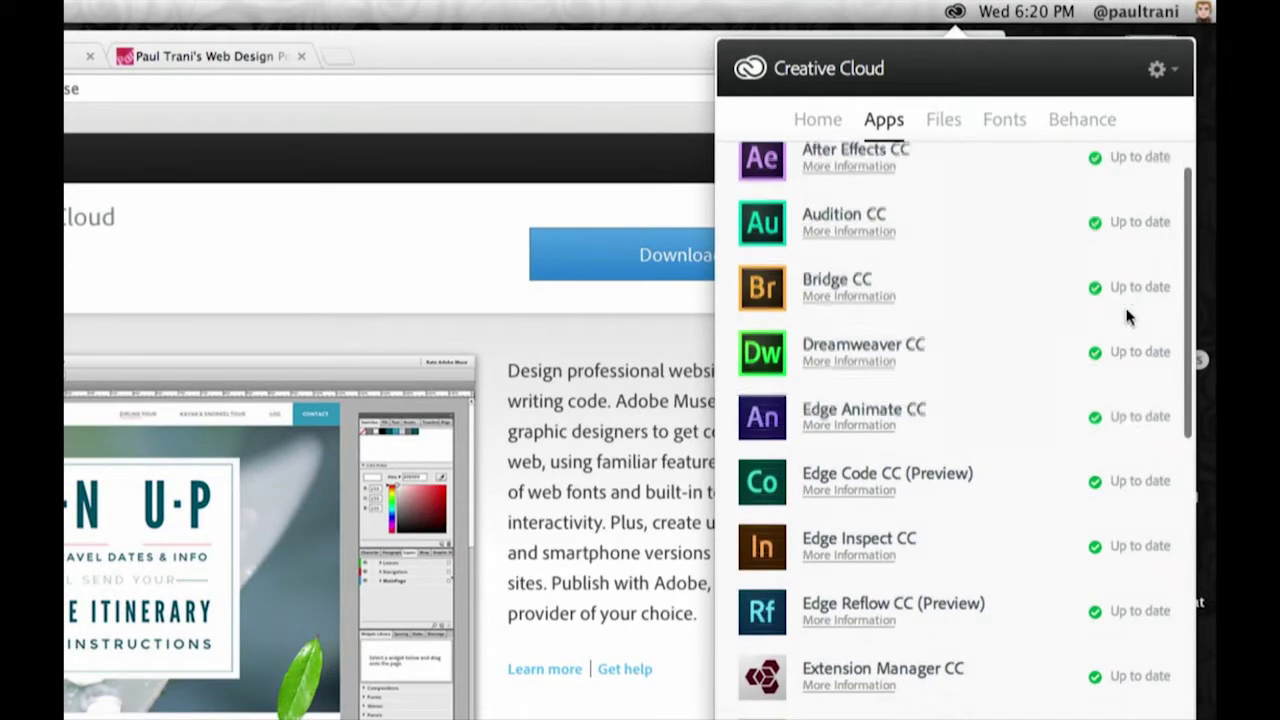
scroll(1125, 316, "down", 5)
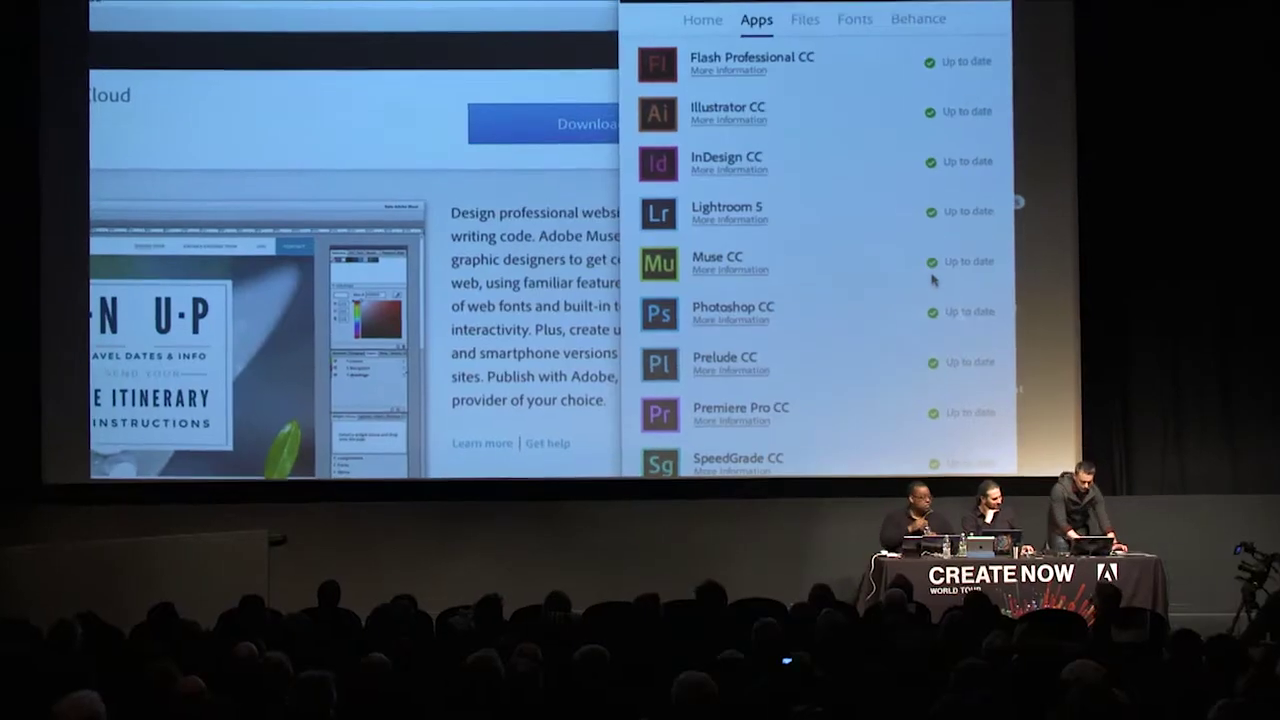
scroll(937, 272, "down", 5)
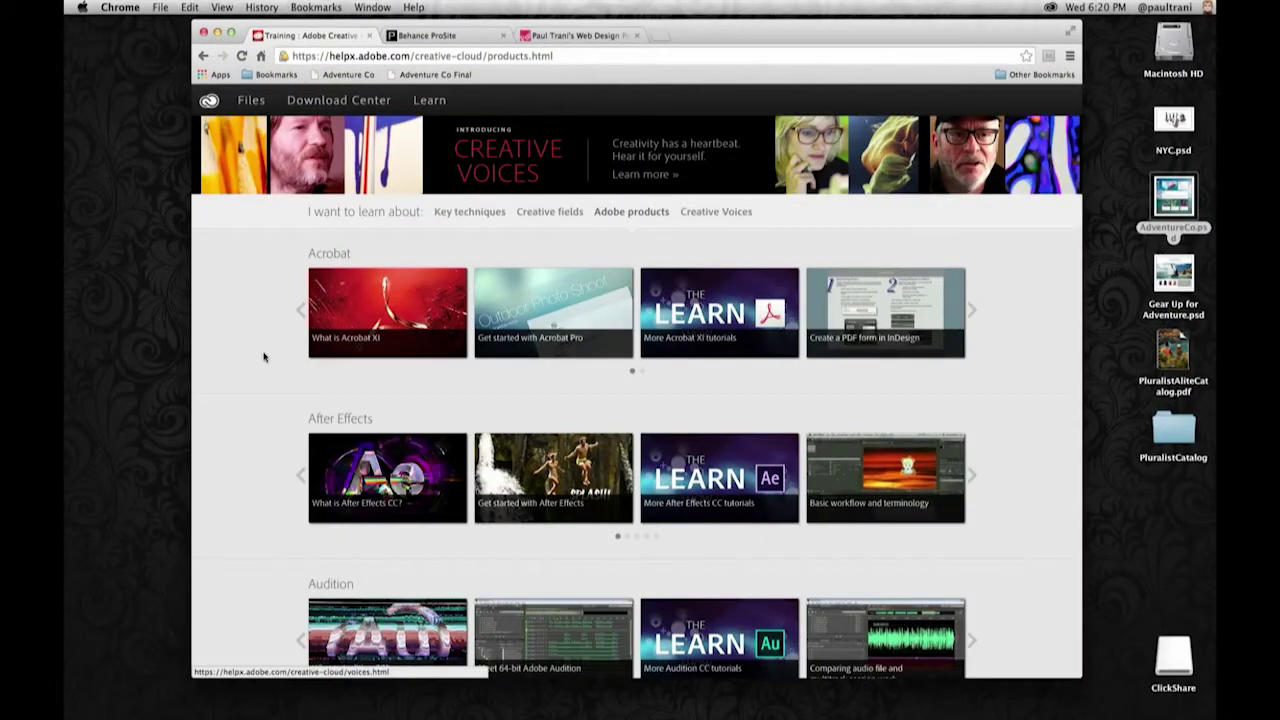
- Scroll through the Learn page's tutorial rows from Acrobat to InDesign, then back up
scroll(263, 357, "down", 10)
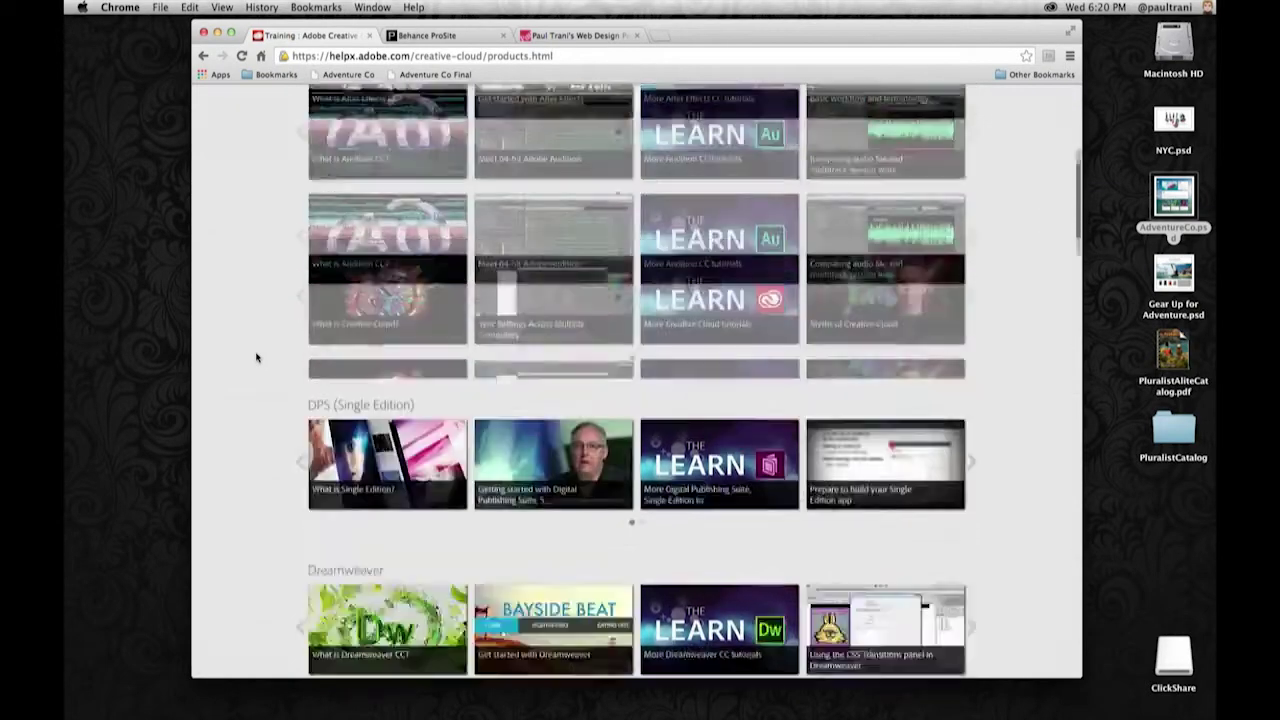
scroll(256, 357, "down", 15)
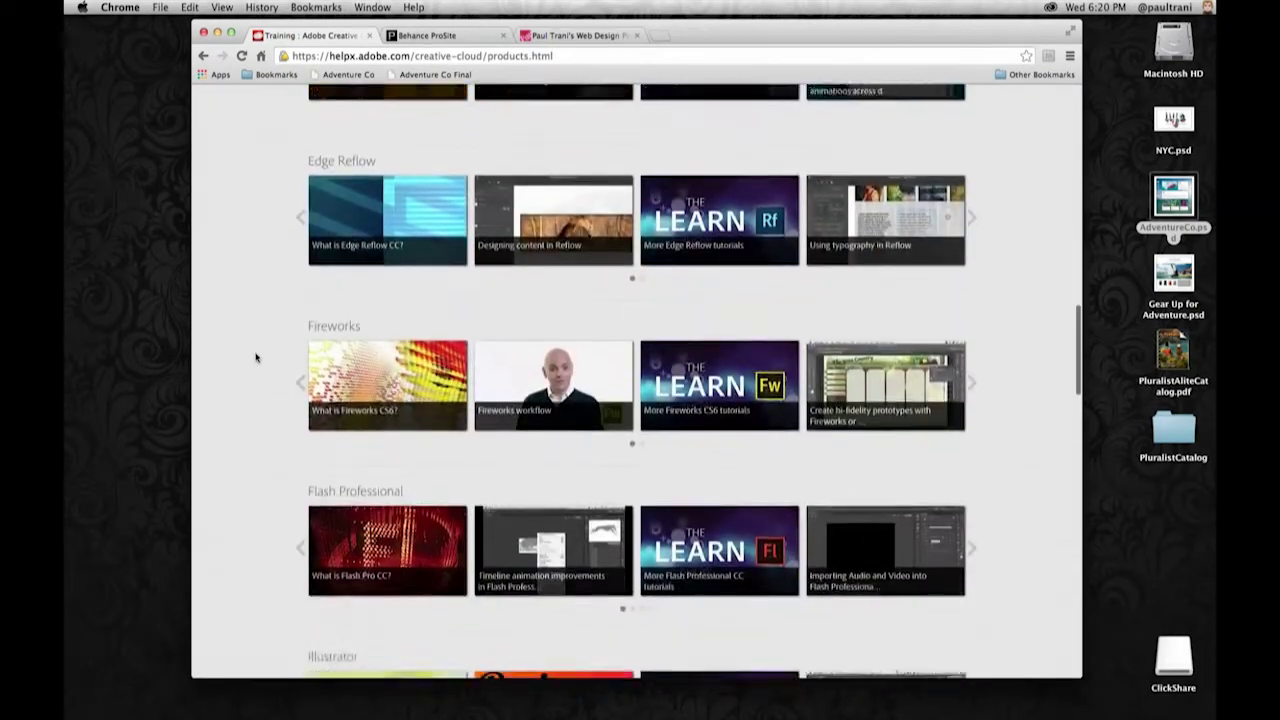
scroll(256, 357, "down", 5)
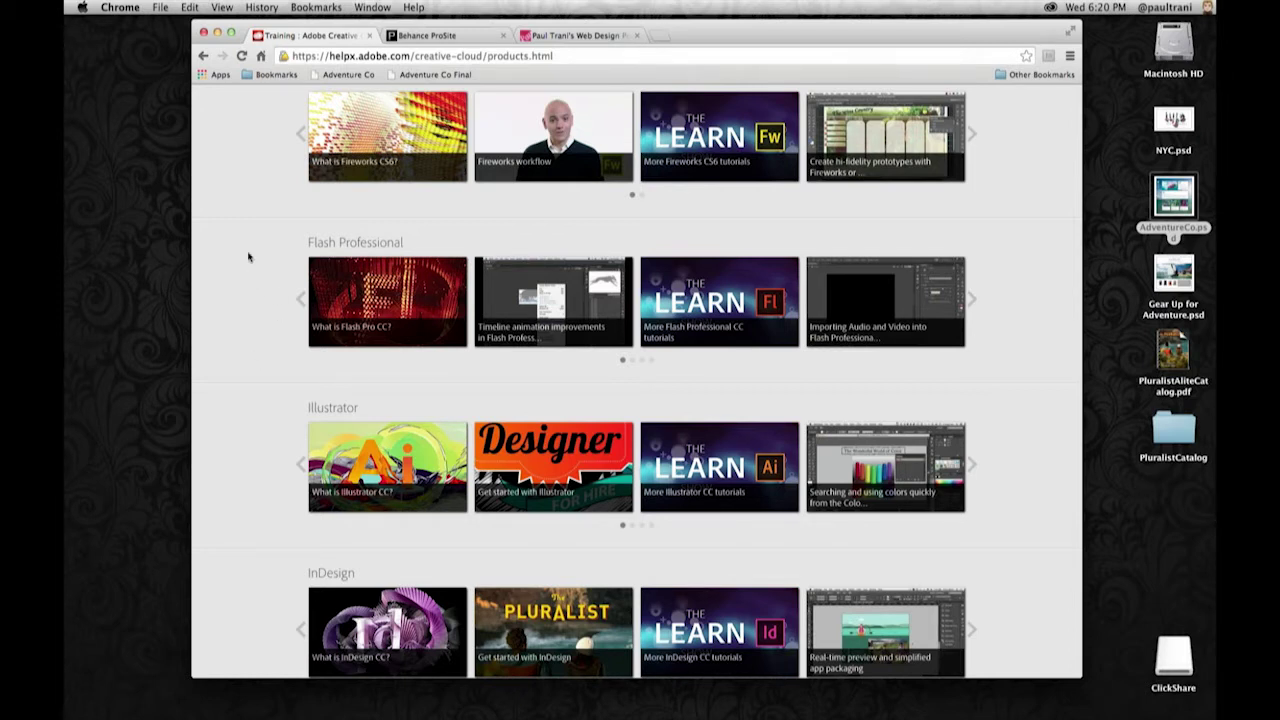
scroll(252, 205, "up", 15)
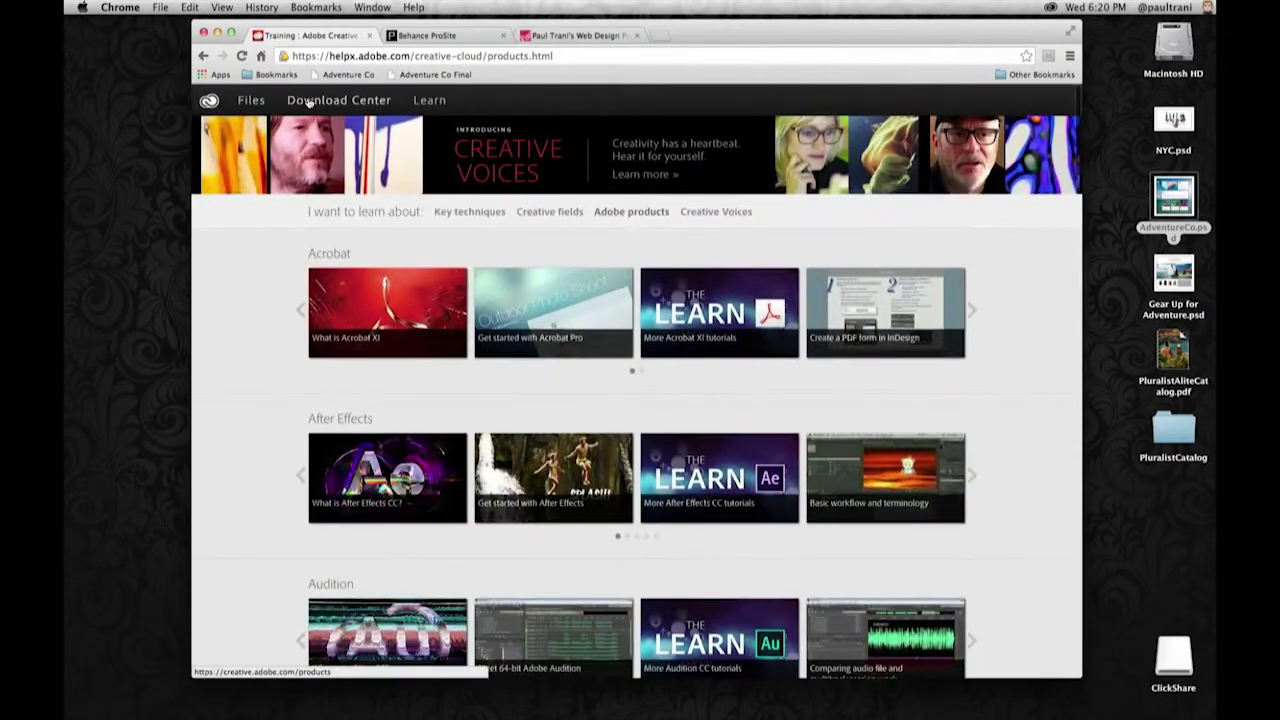
- Go to Download Center, minimize Chrome, and open Creative Cloud Files from the panel's Files tab
left_click(318, 103)
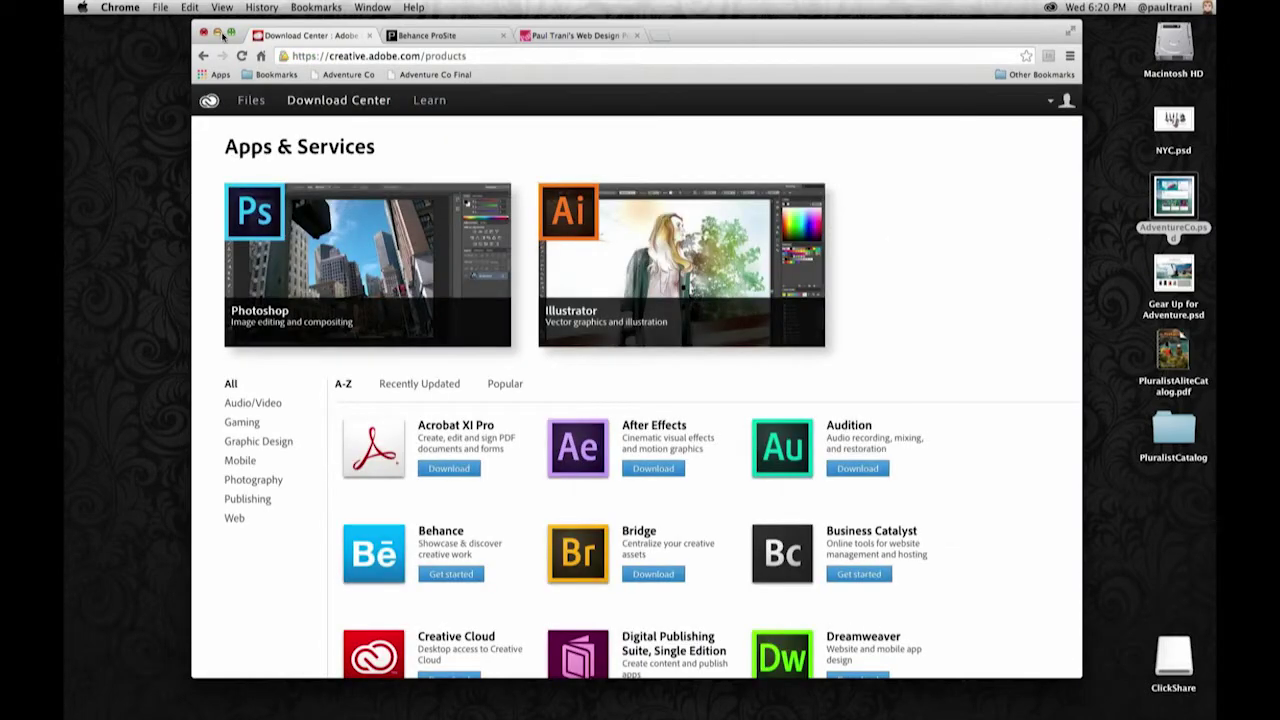
key("super+m")
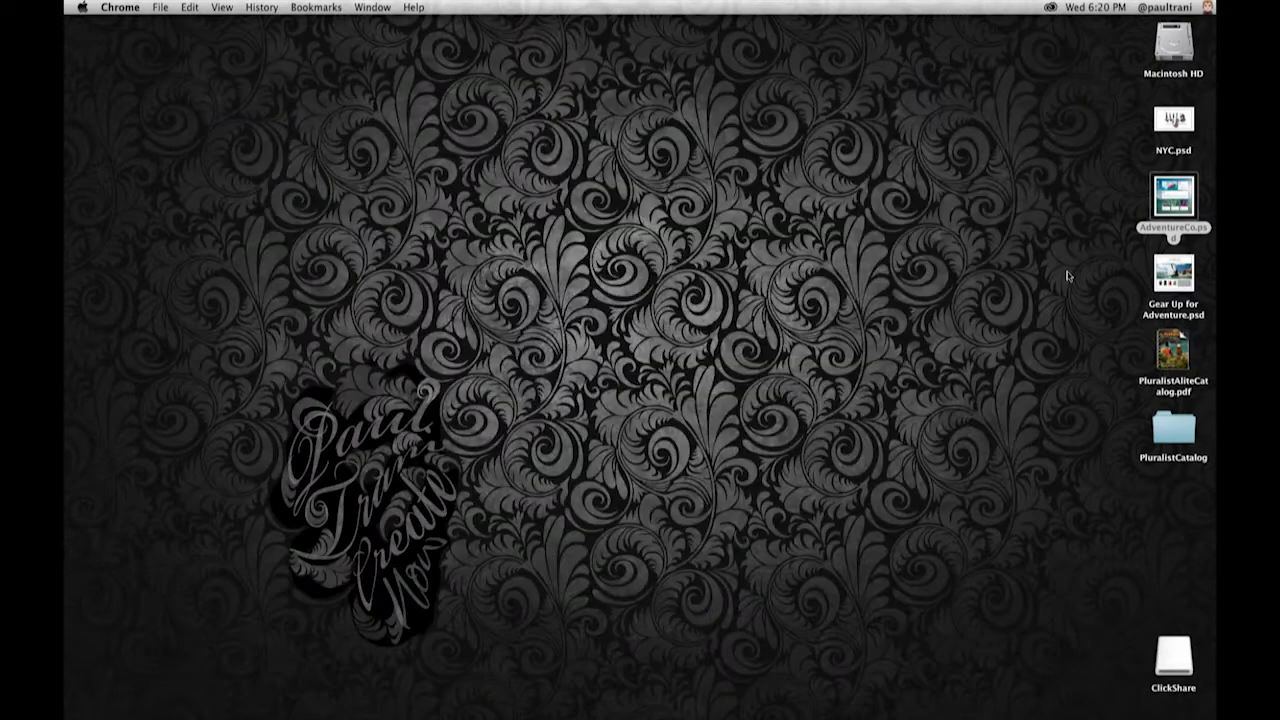
scroll(1066, 277, "down", 10)
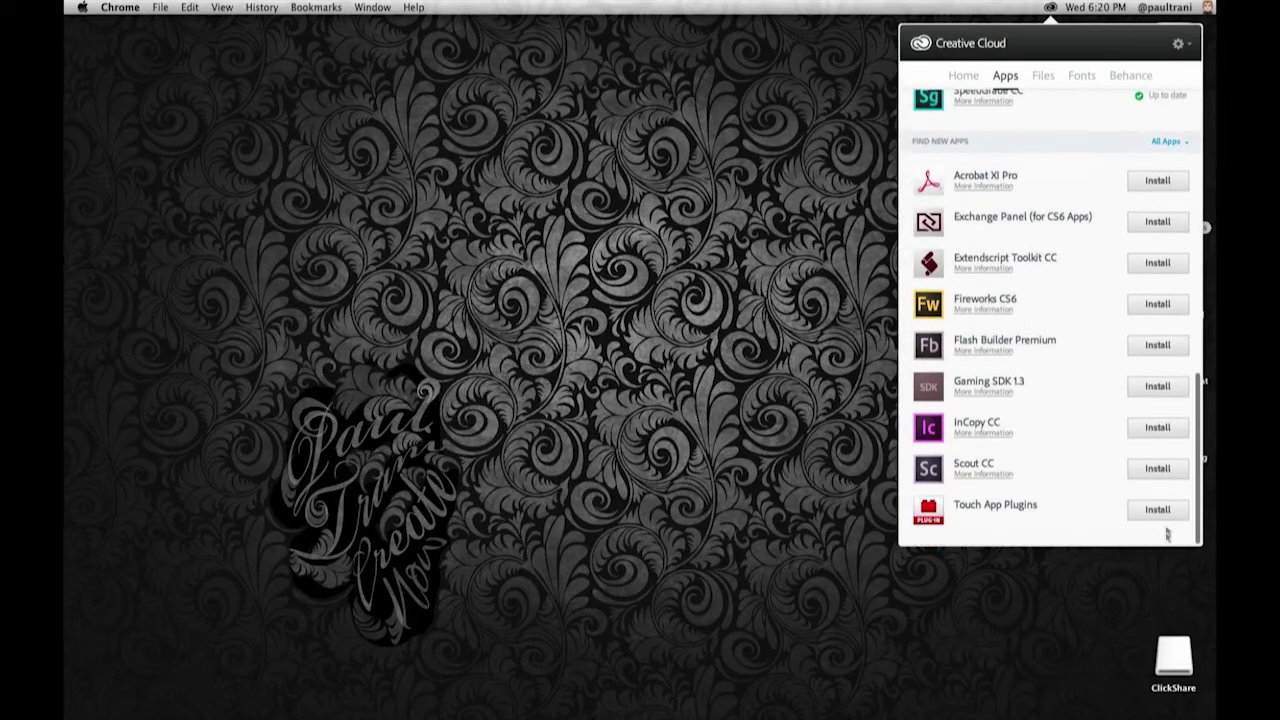
left_click(1044, 78)
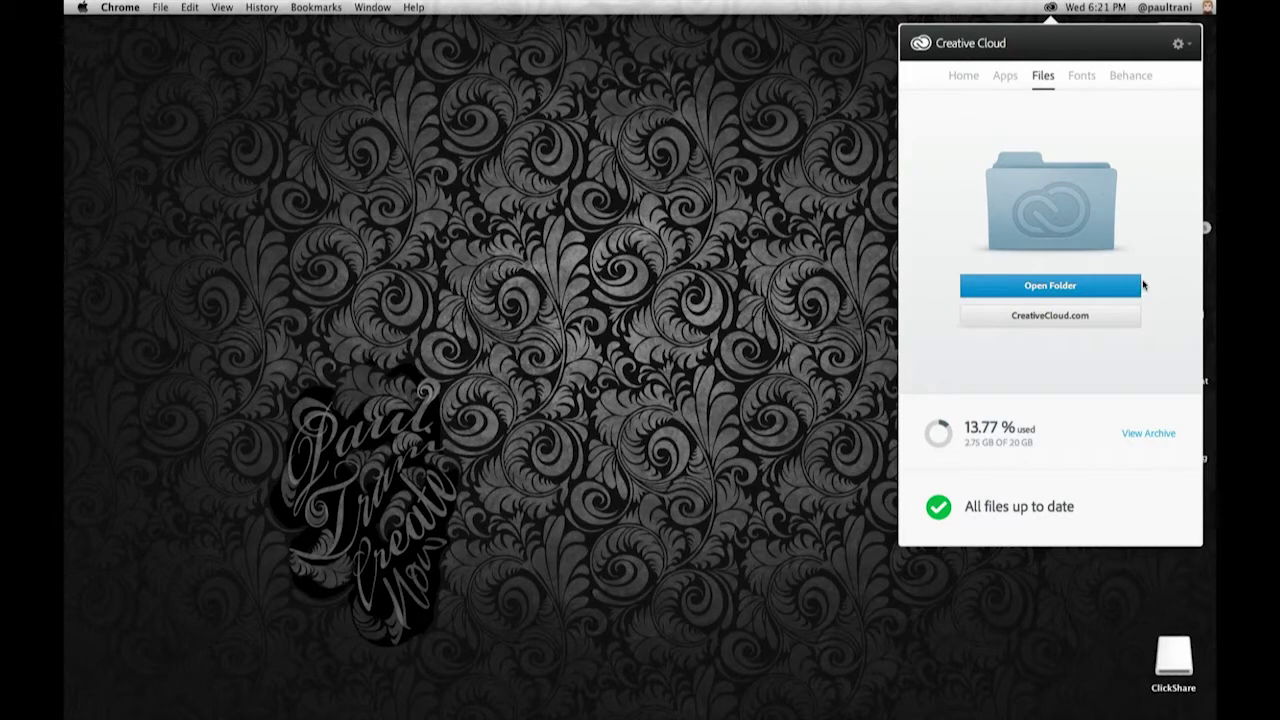
left_click(1022, 319)
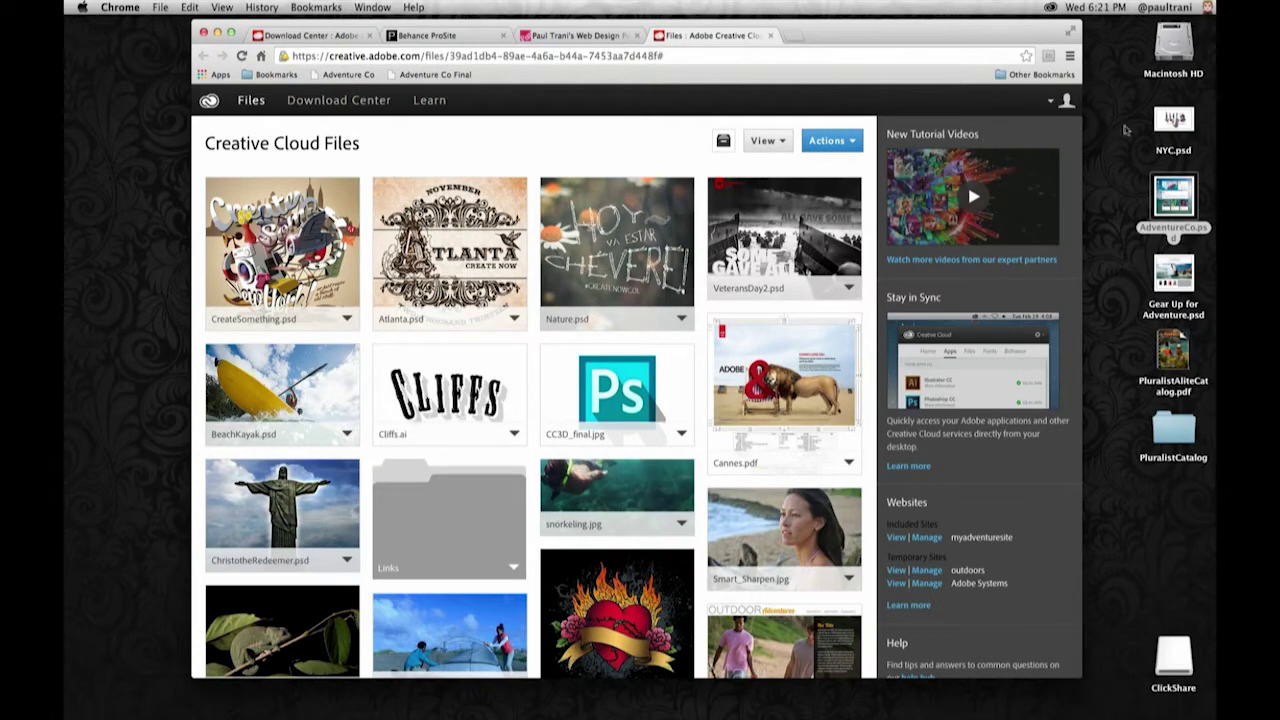
- Upload NYC.psd and AdventureCo.psd by dragging them from the desktop onto Creative Cloud Files
left_click(1148, 118)
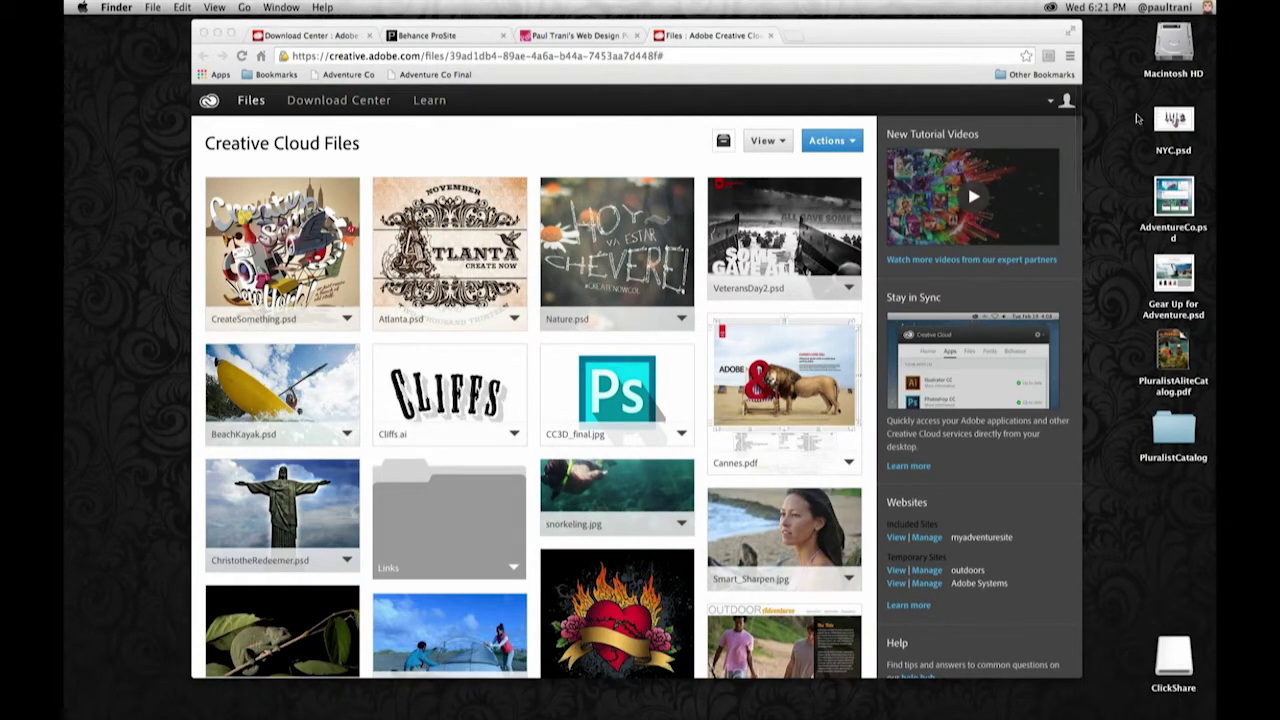
left_click_drag(1138, 115, 1180, 204)
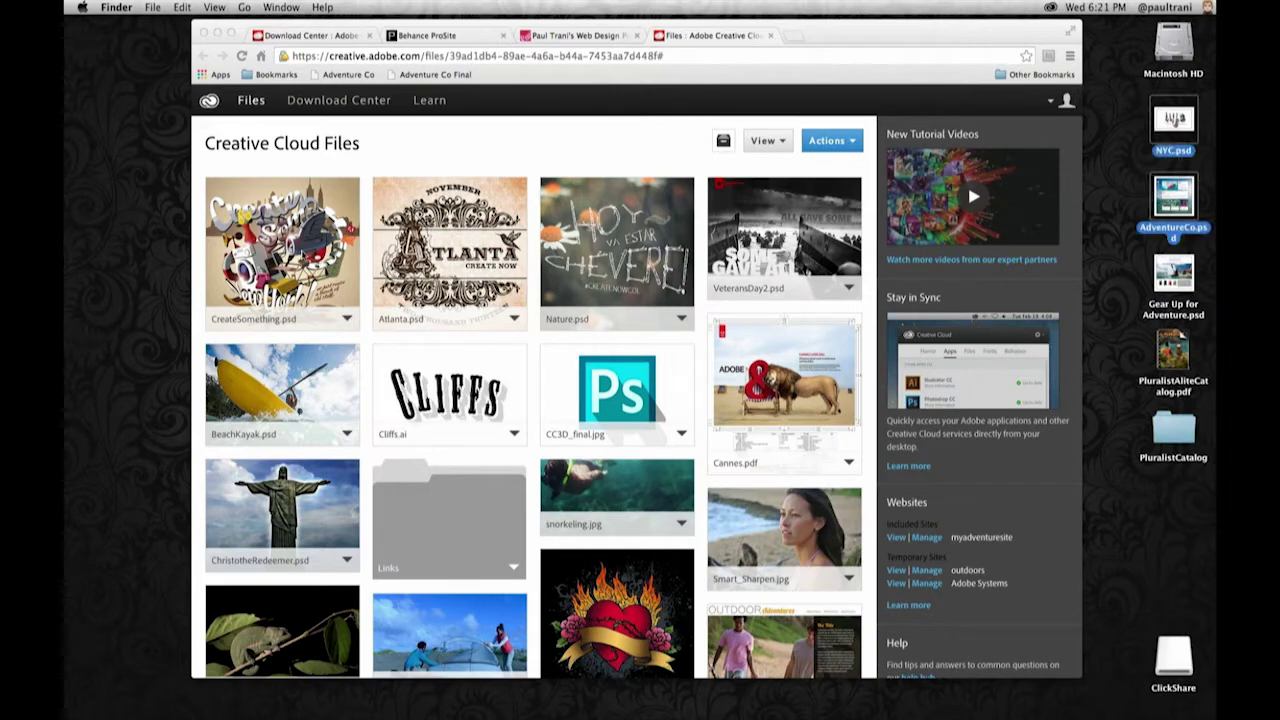
left_click_drag(1175, 124, 308, 255)
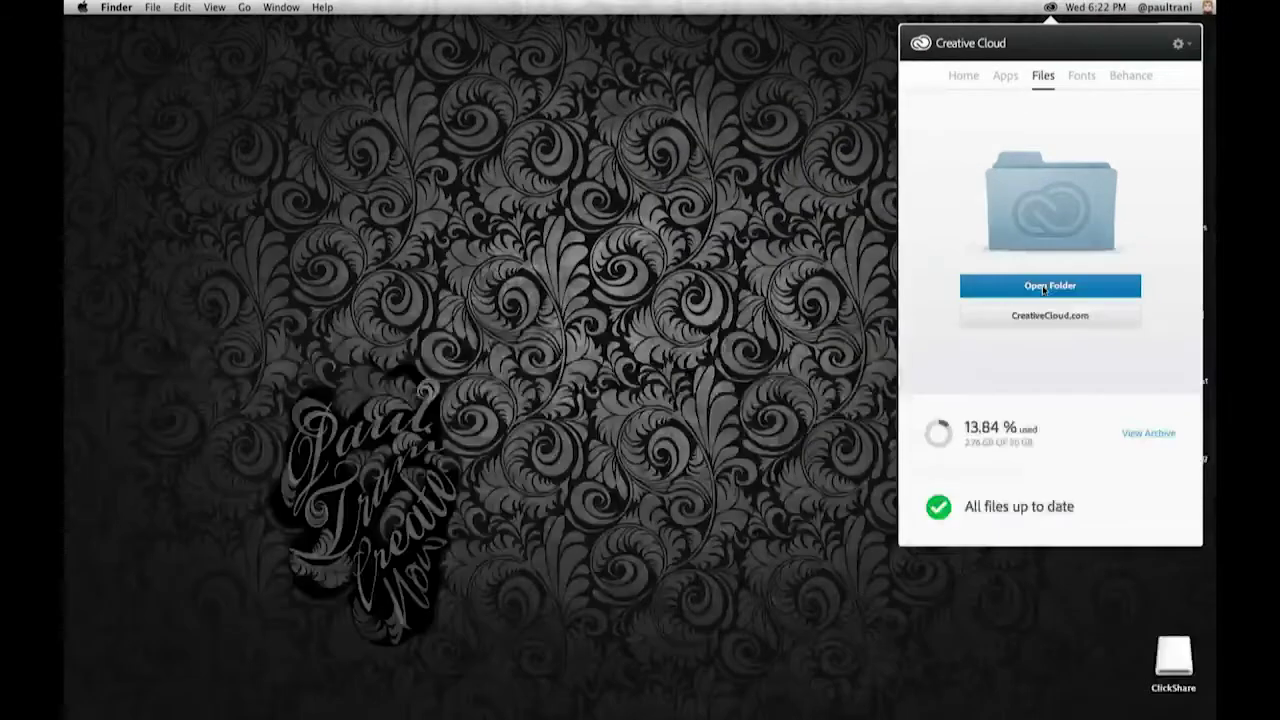
- Copy the Gear Up and Pluralist desktop items into the local Creative Cloud Files folder
left_click(1044, 290)
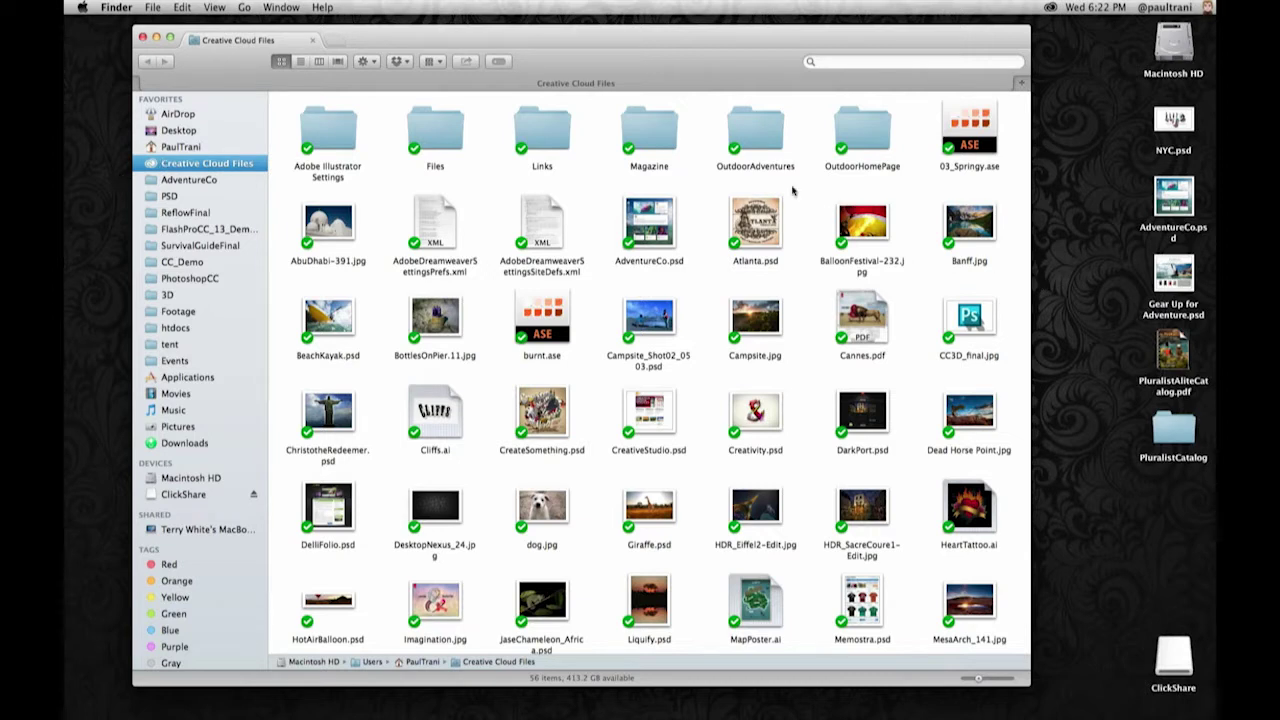
left_click_drag(1214, 493, 1100, 250)
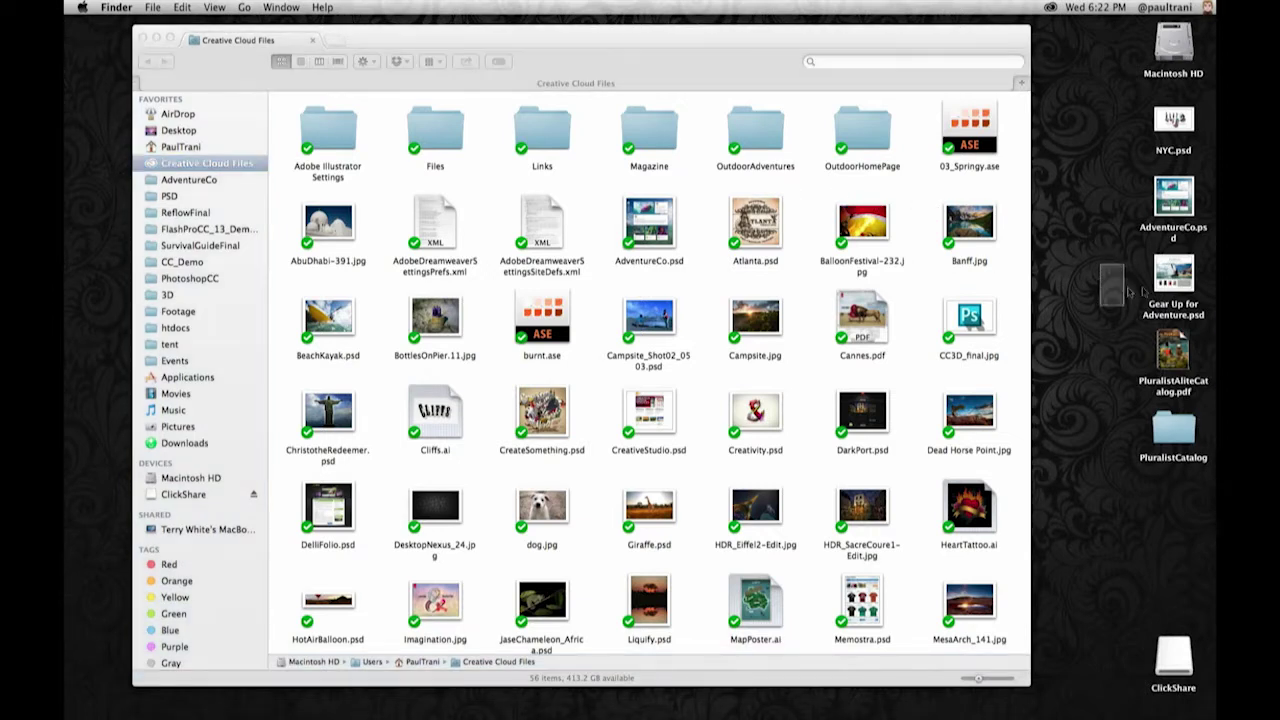
left_click_drag(1173, 272, 687, 308)
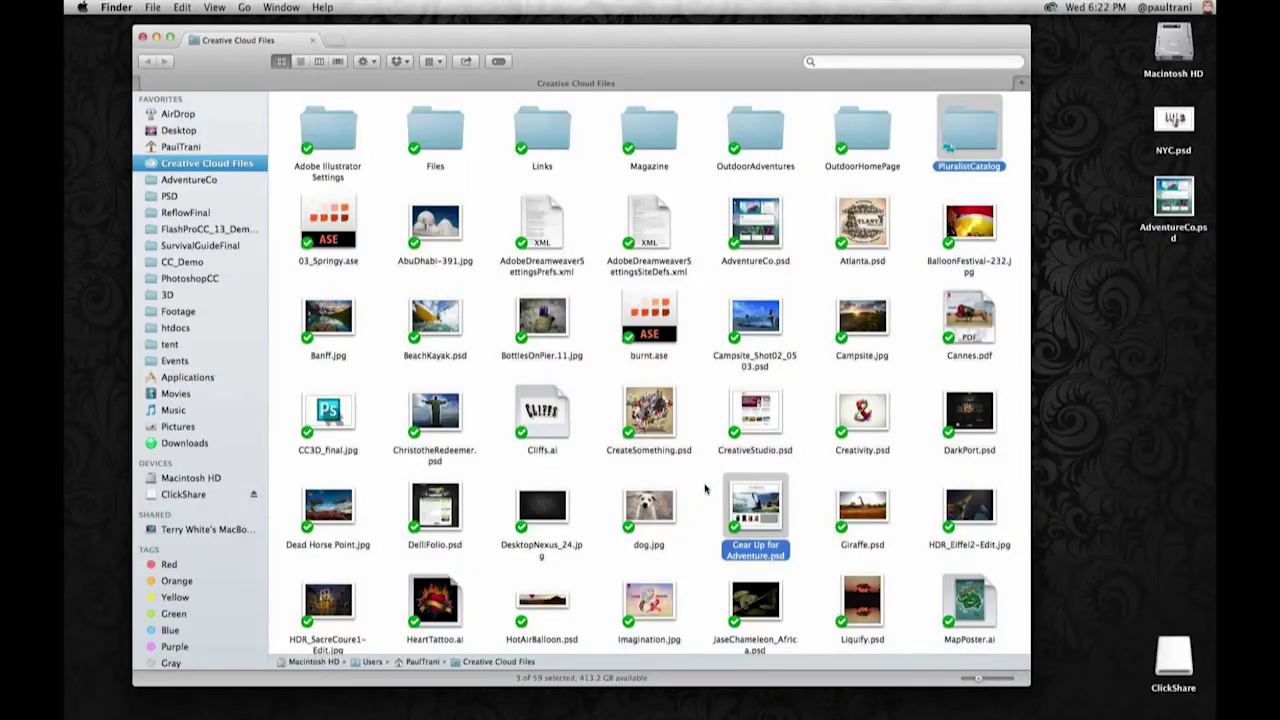
- Choose Creative Cloud > View File Activity for Gear Up for Adventure.psd
left_click(695, 410)
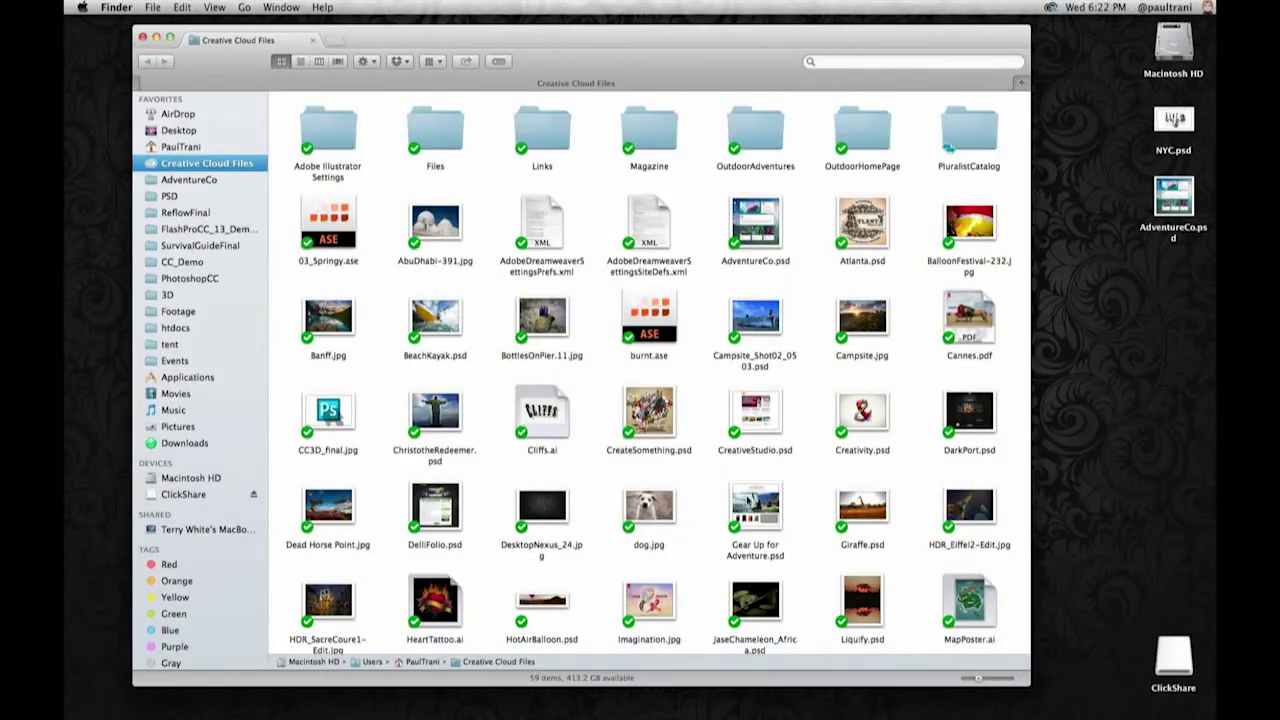
left_click(745, 496)
right_click(748, 505)
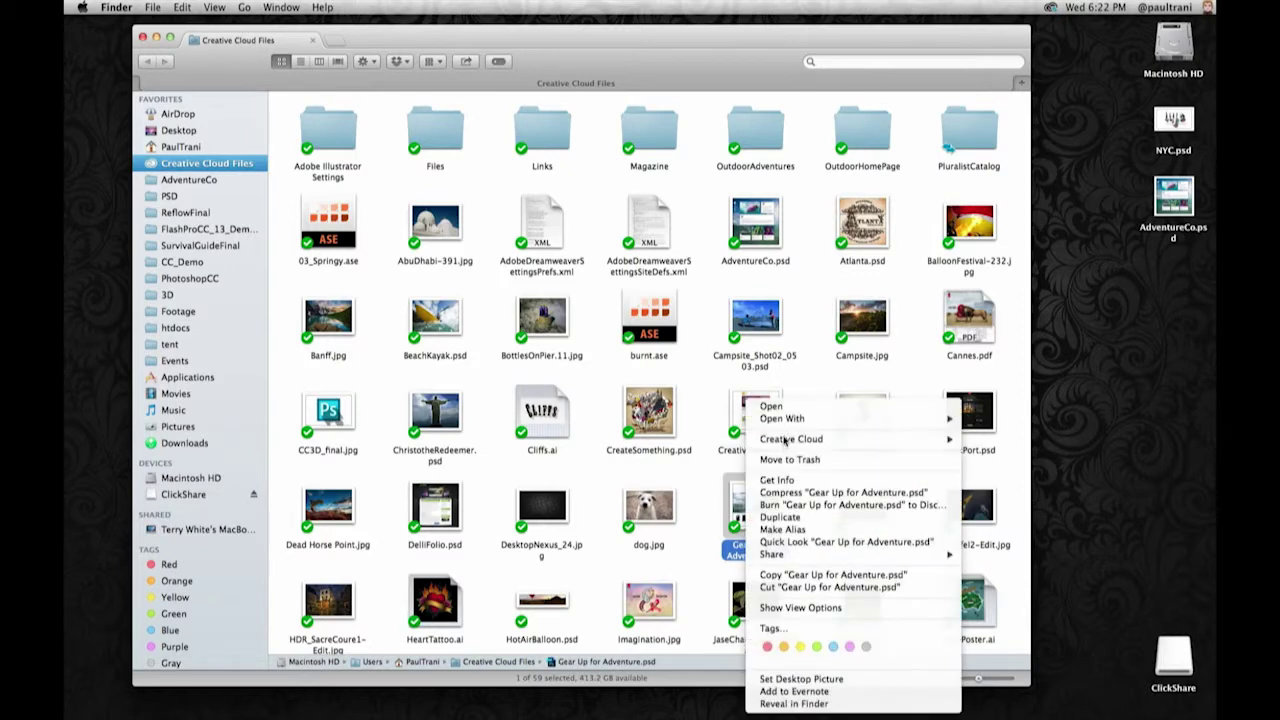
mouse_move(850, 439)
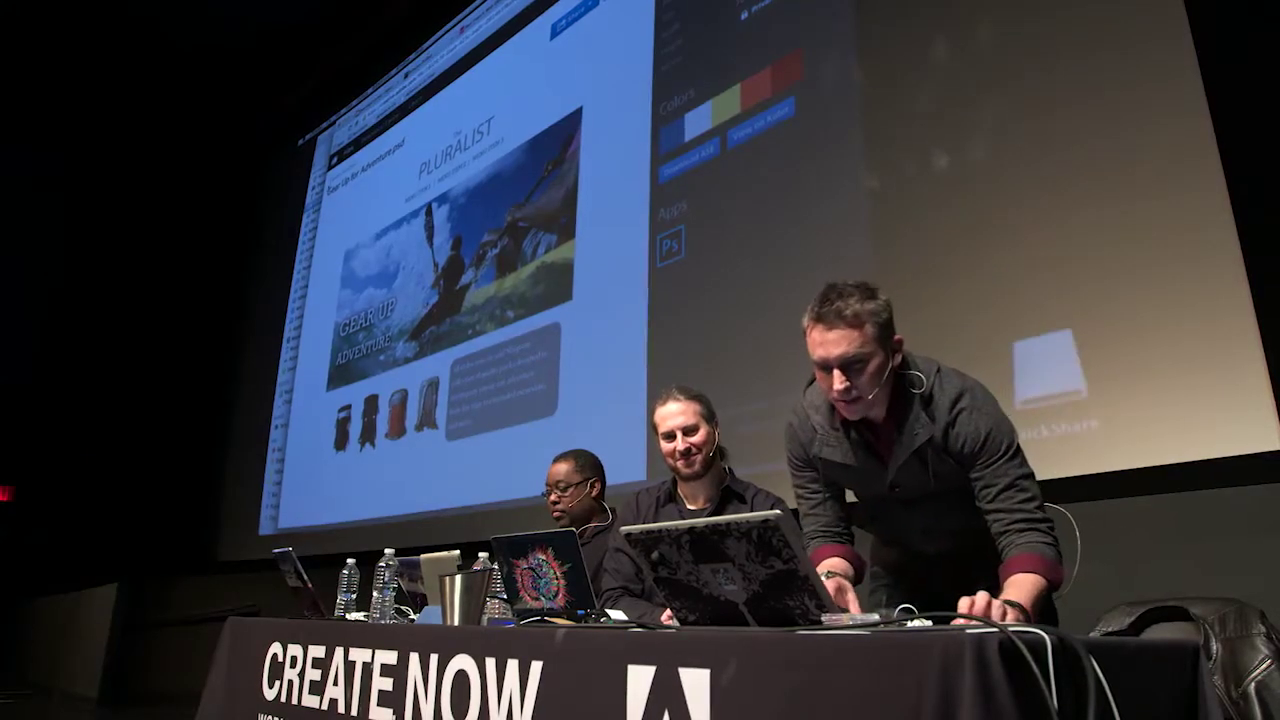
- Open PluralistCatalog.indd from the PluralistCatalog folder, page its preview forward and back, then Share
key("super+Left")
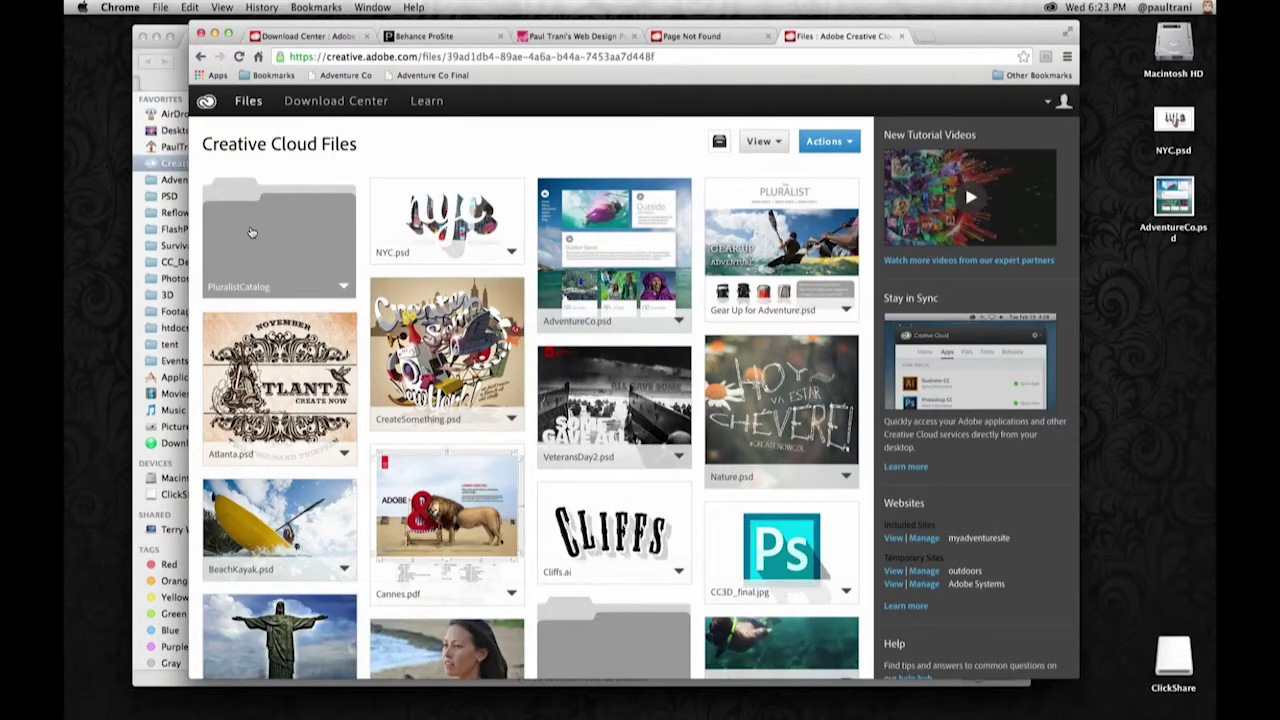
left_click(252, 233)
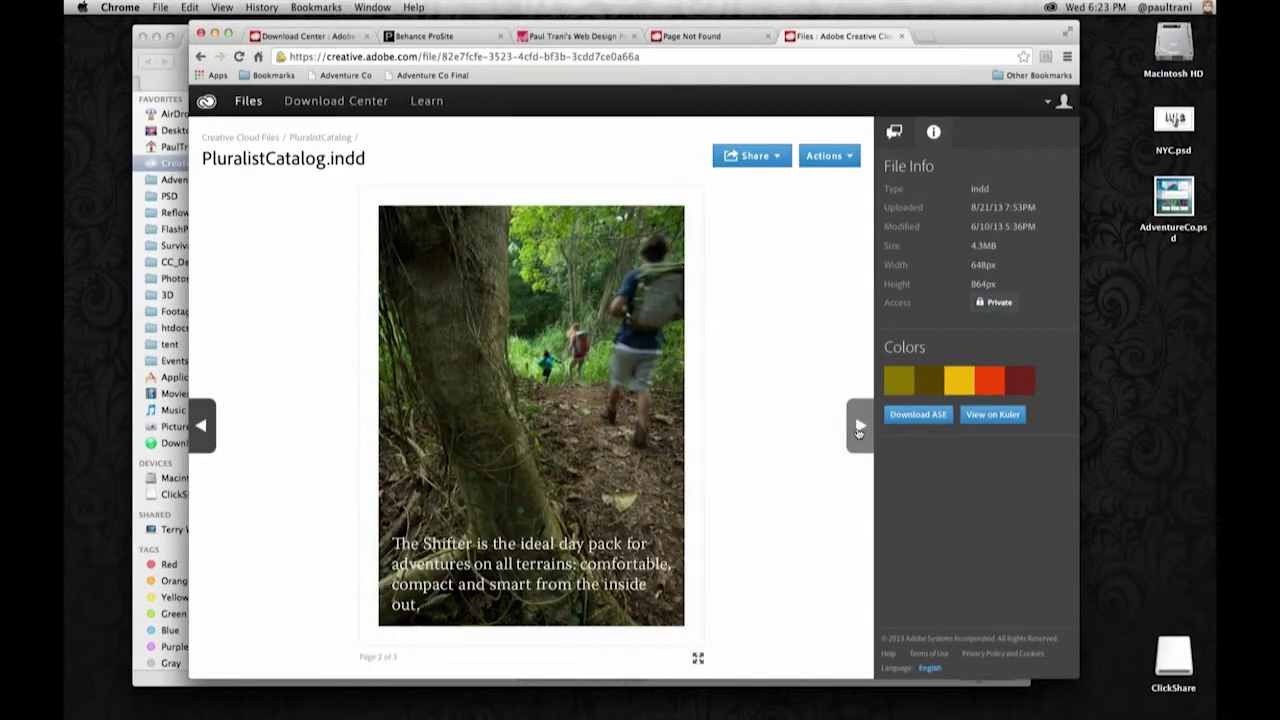
left_click(858, 427)
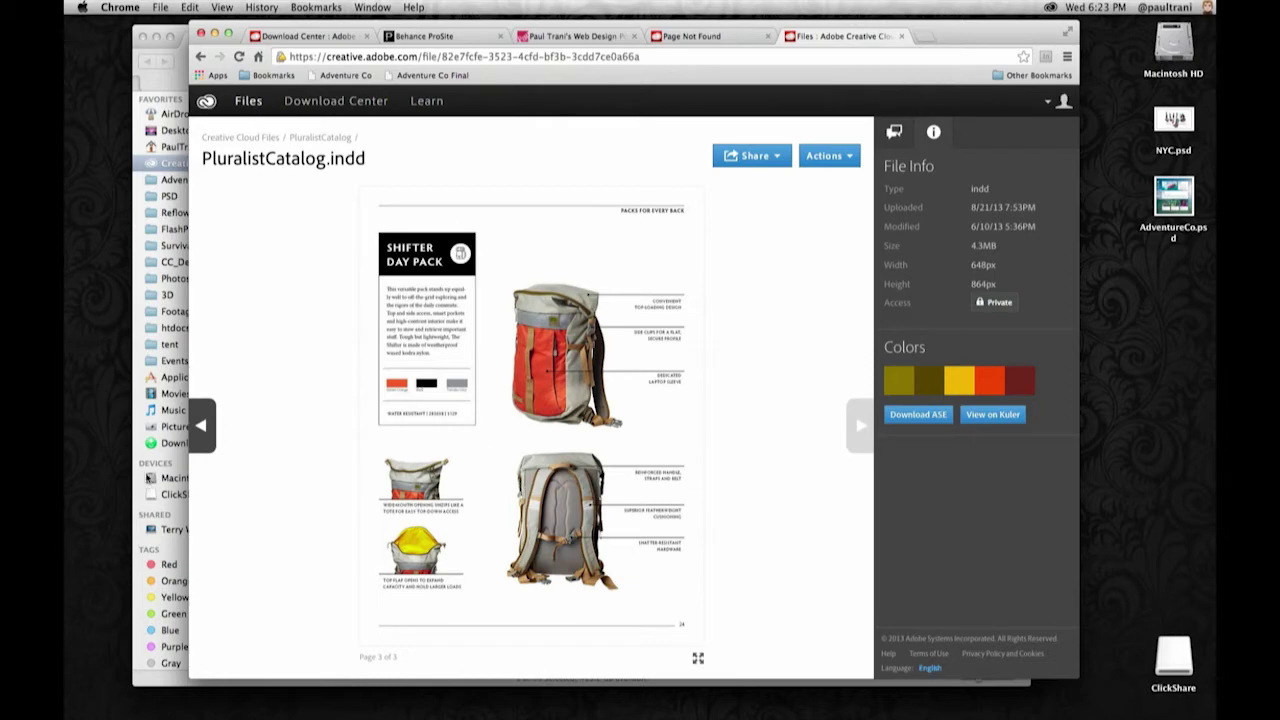
left_click(203, 422)
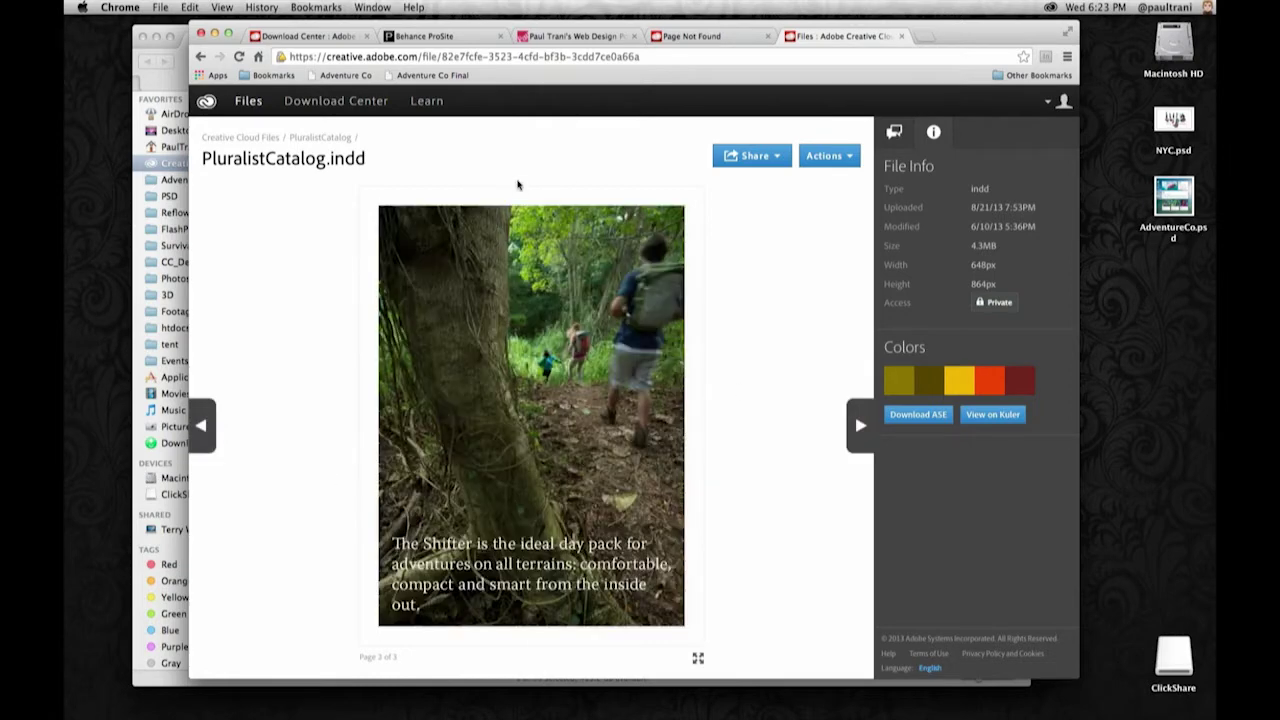
left_click(758, 168)
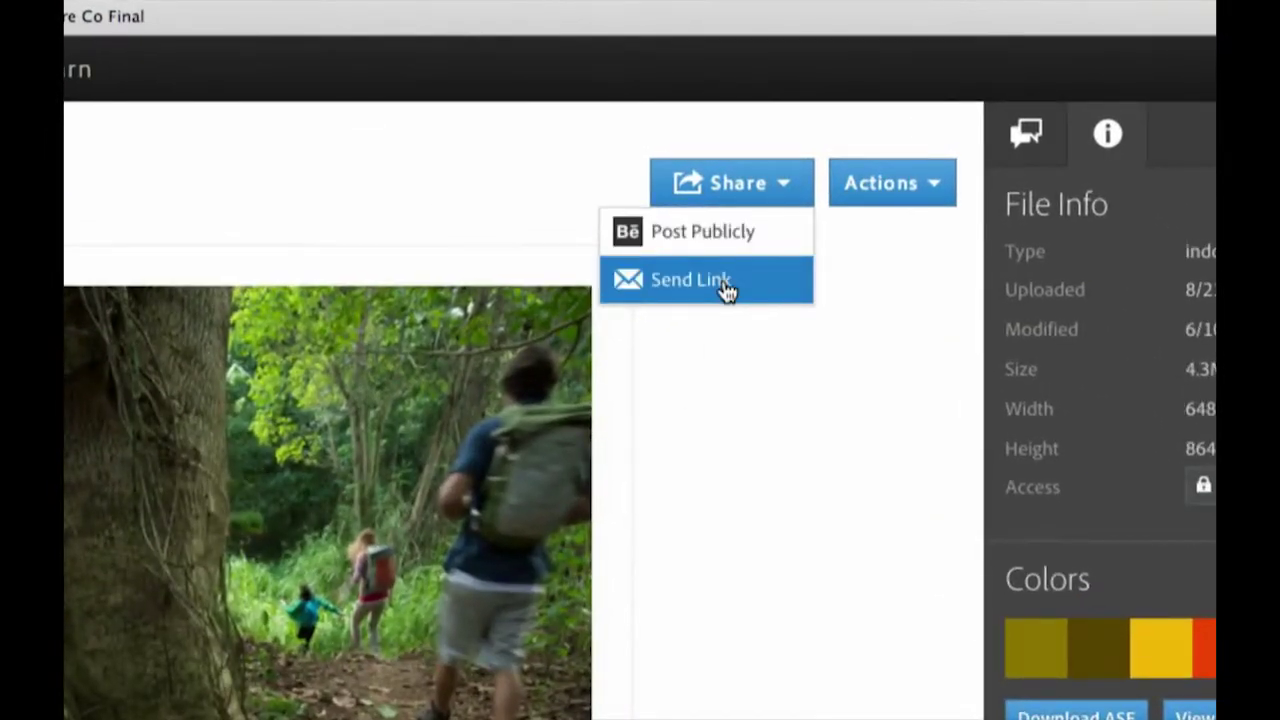
- Make PluralistCatalog.indd public, send its link to the recipient's e-mail, and return to Files
left_click(727, 290)
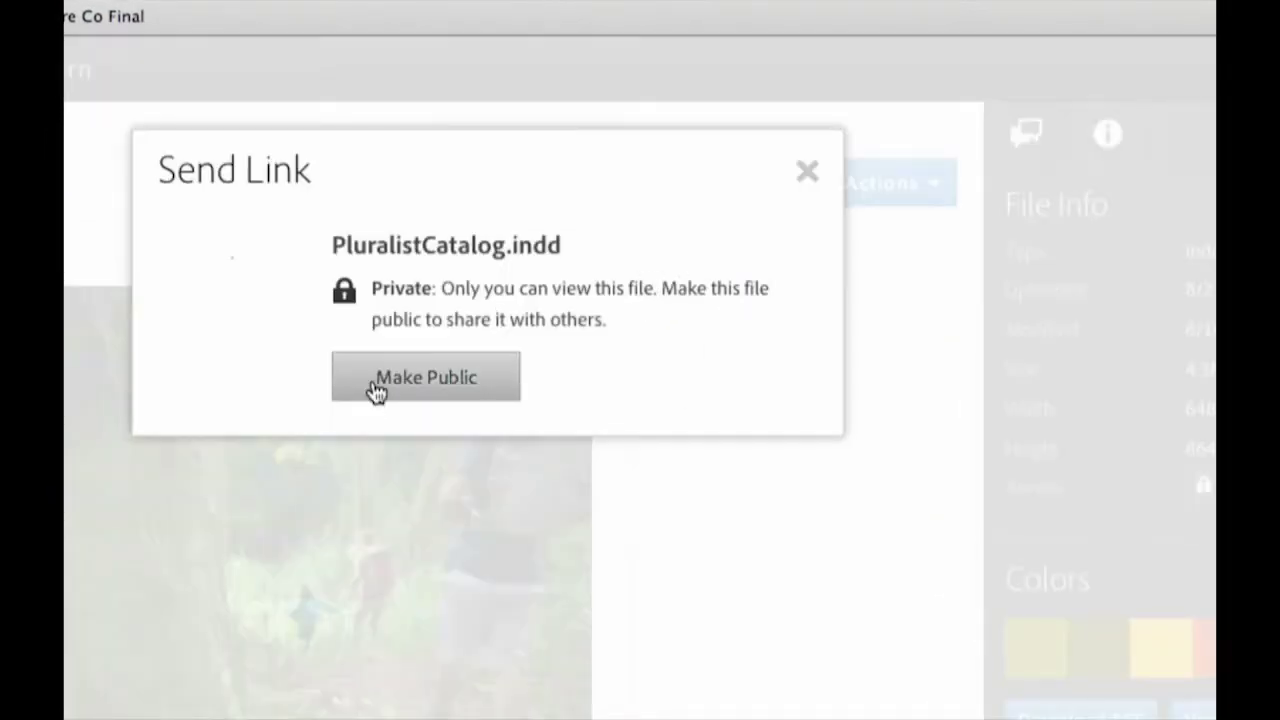
left_click(376, 388)
left_click(320, 523)
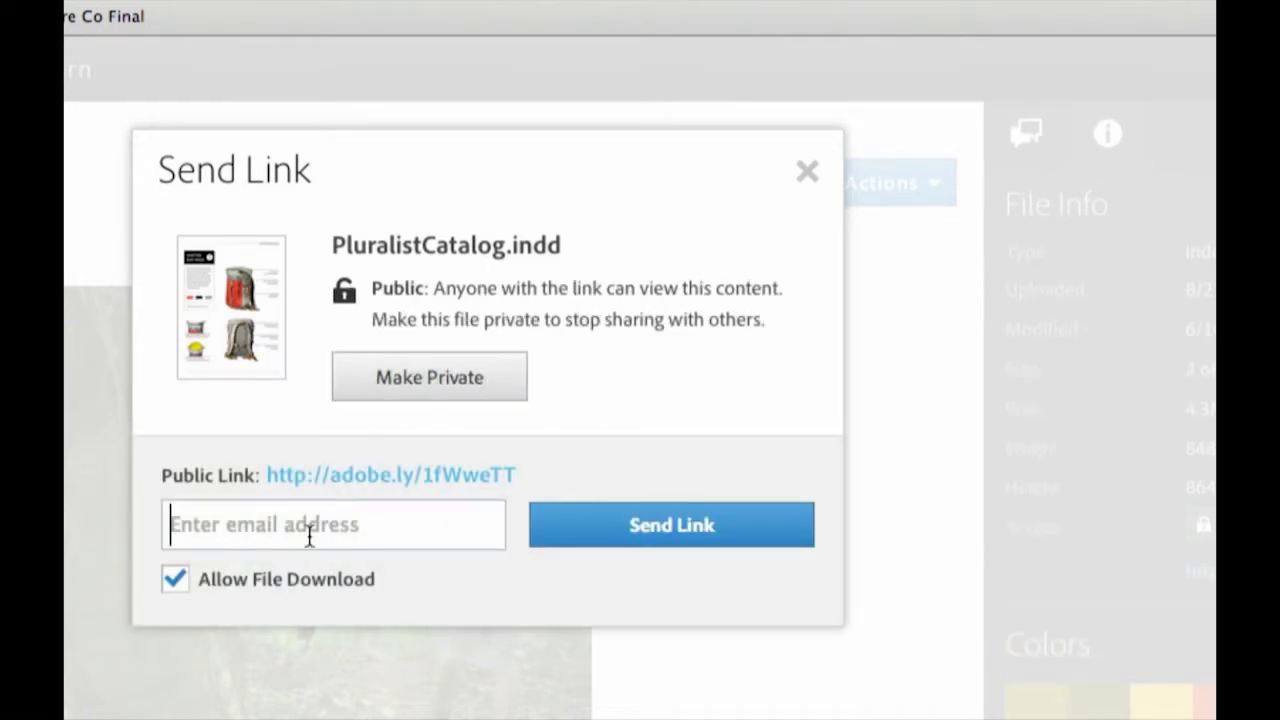
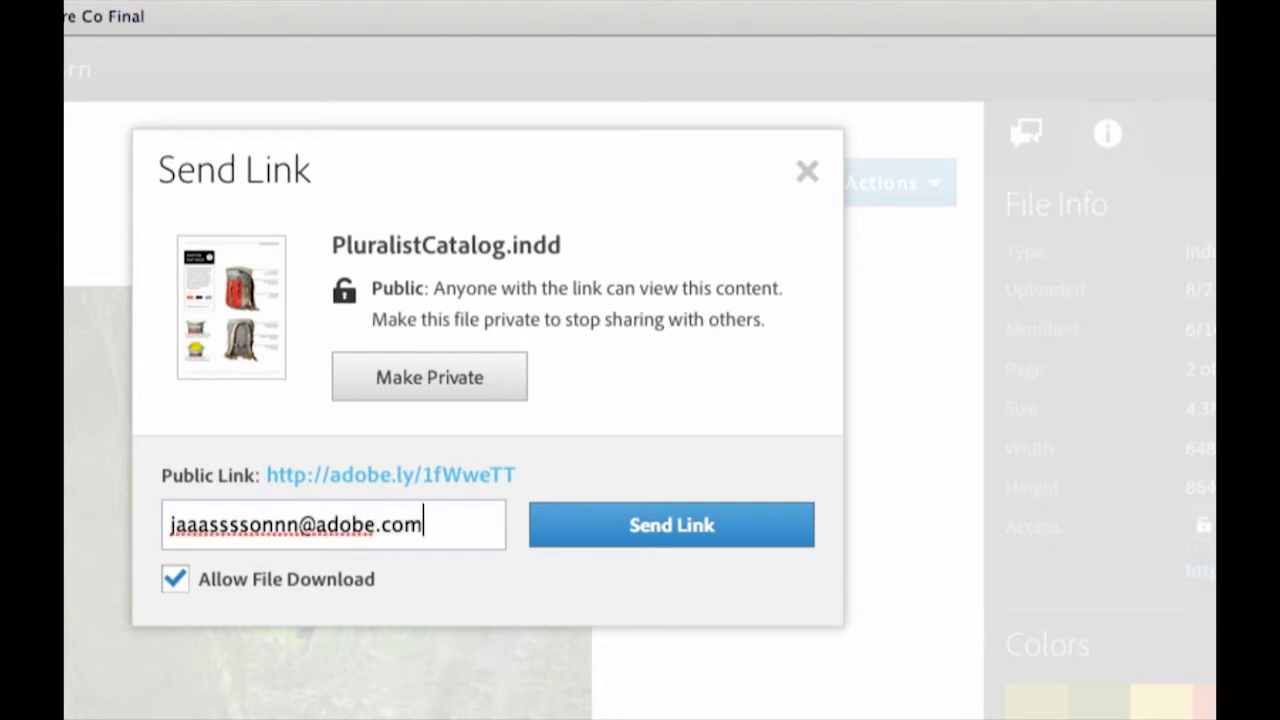
left_click(691, 543)
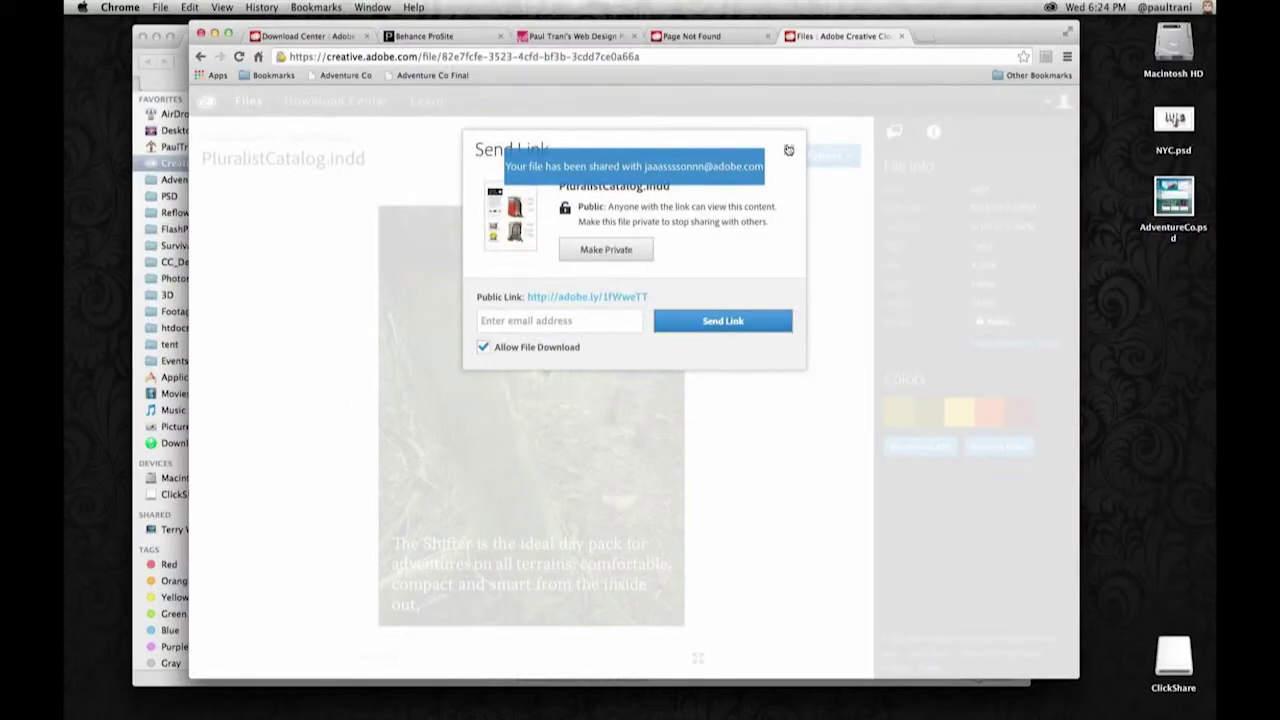
left_click(788, 149)
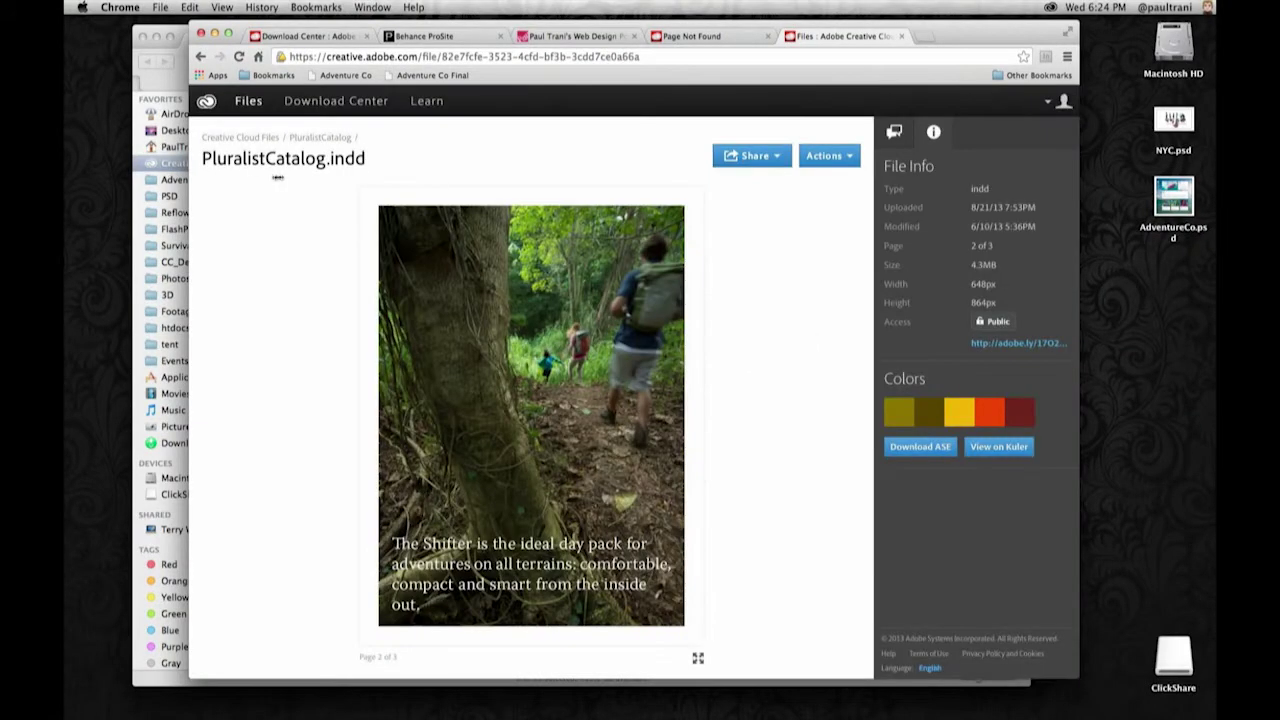
left_click(241, 138)
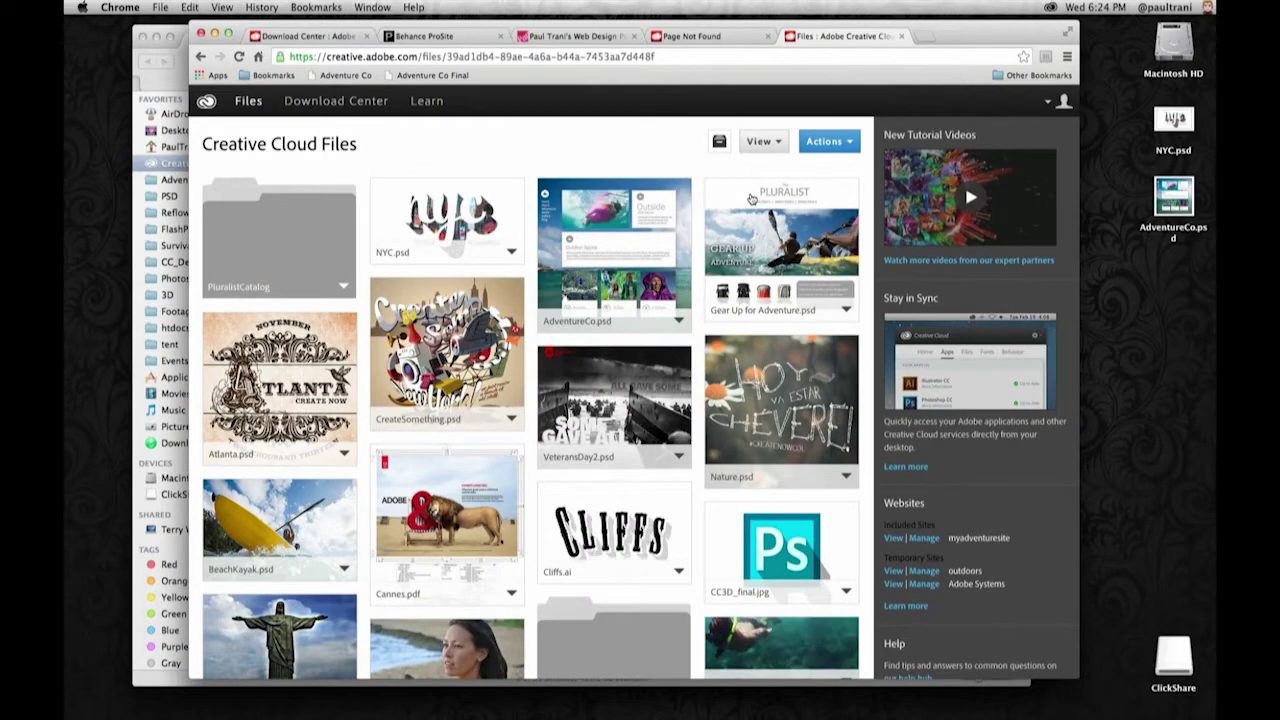
- Open Gear Up for Adventure.psd and list its layers: overlay, content, Layer 2, Layer 1
left_click(751, 199)
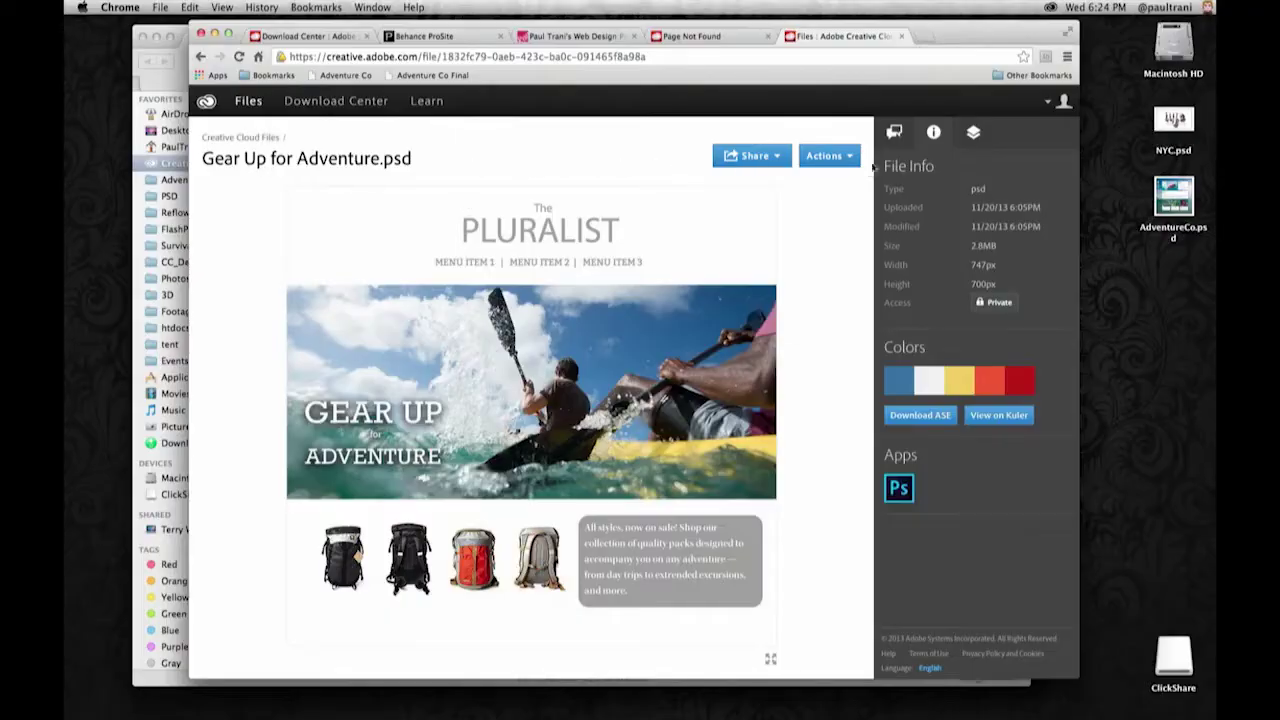
left_click(966, 146)
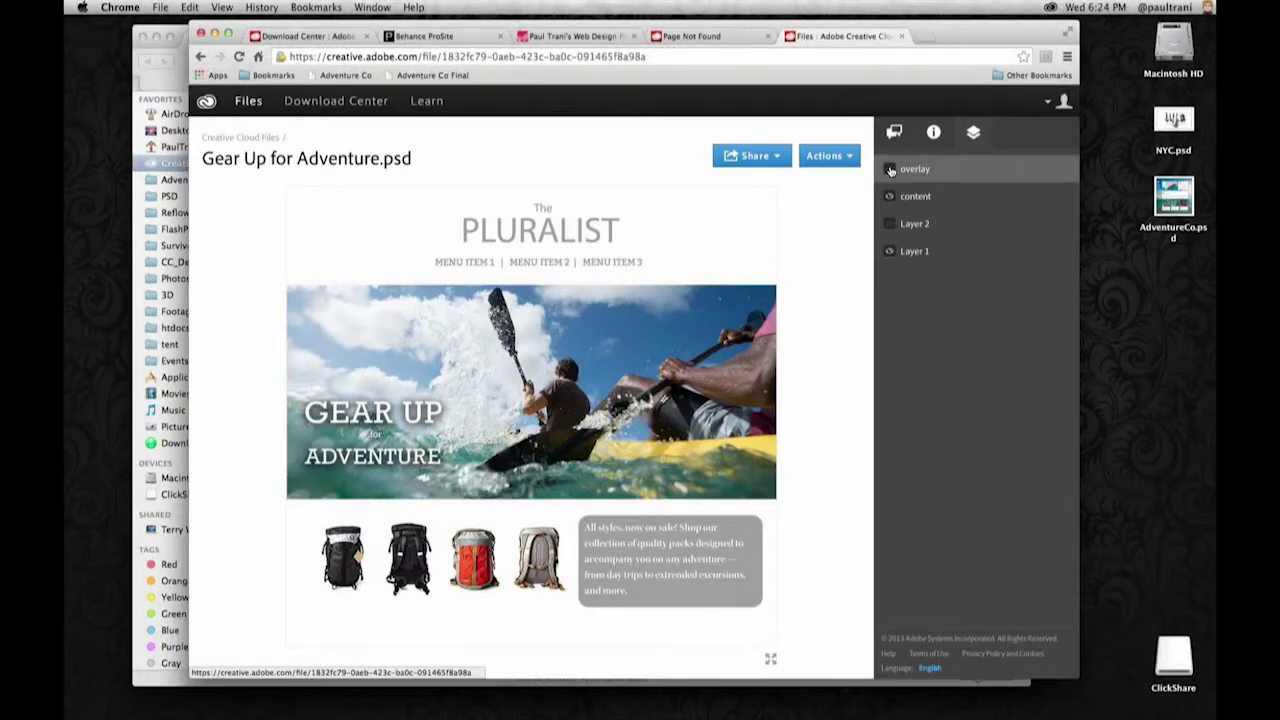
- Show the overlay layer in the Gear Up for Adventure.psd preview, then view its Activity feed
left_click(890, 170)
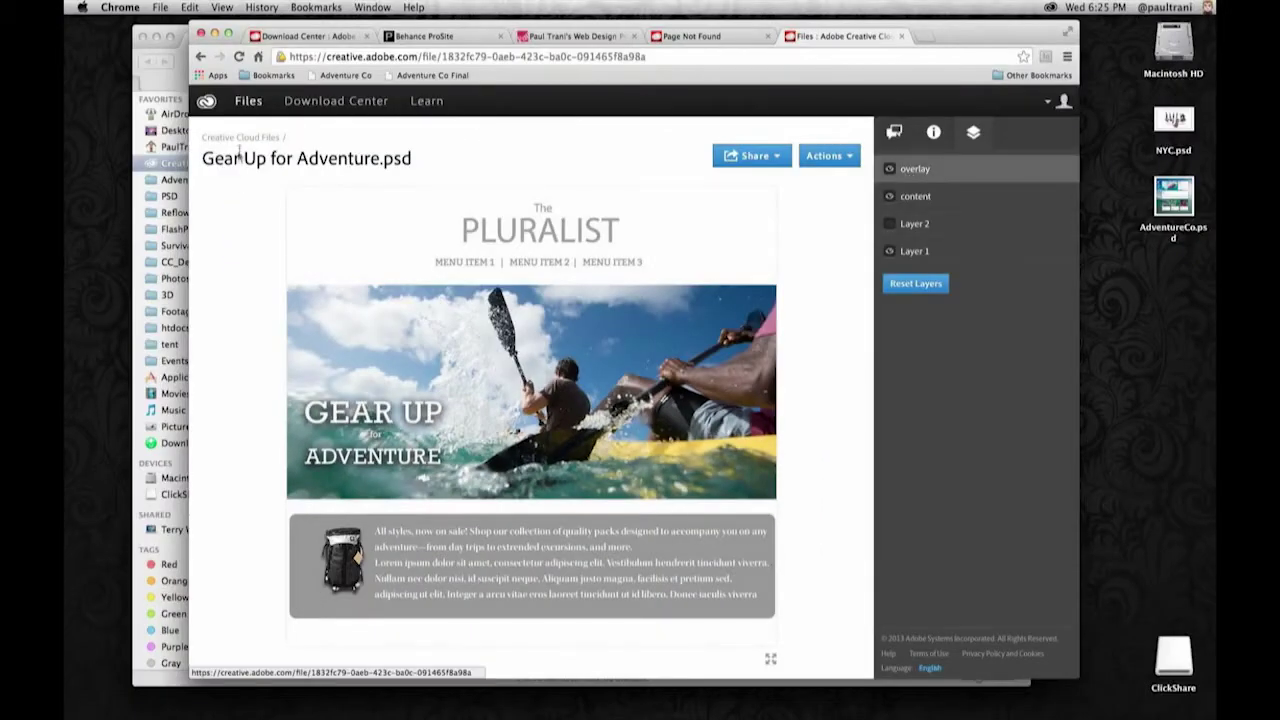
left_click(239, 138)
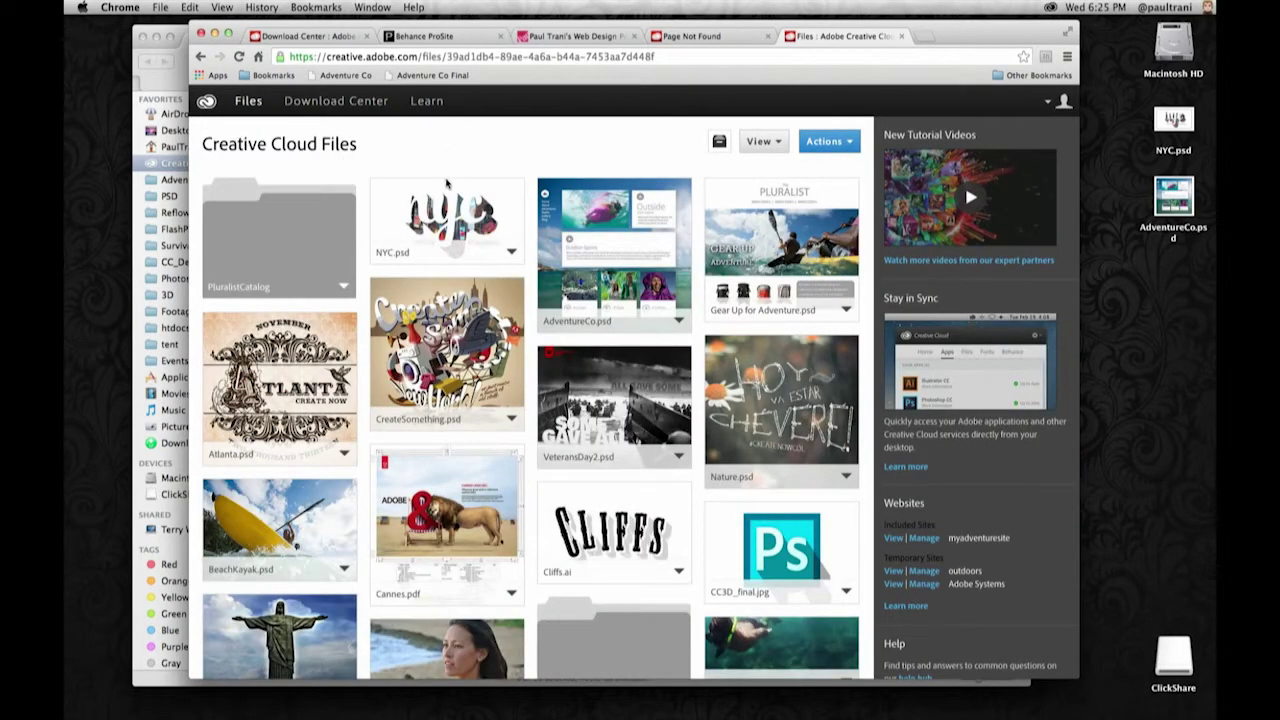
left_click(716, 208)
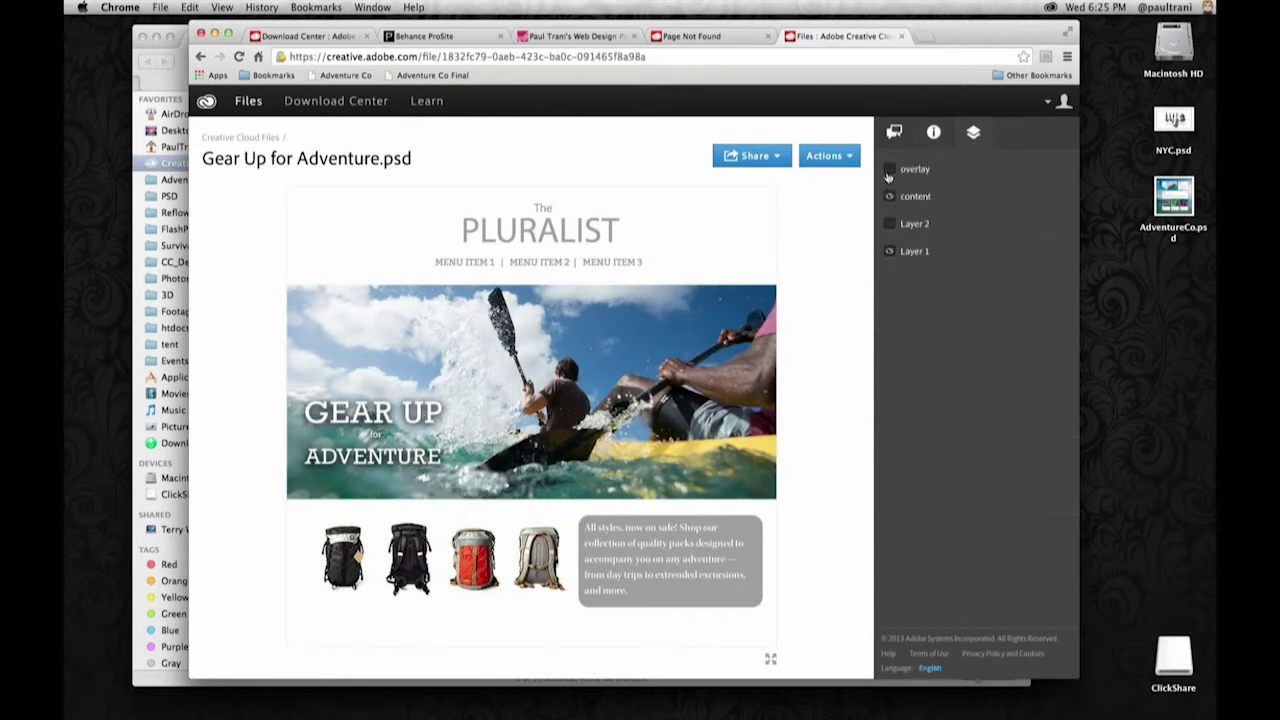
left_click(889, 223)
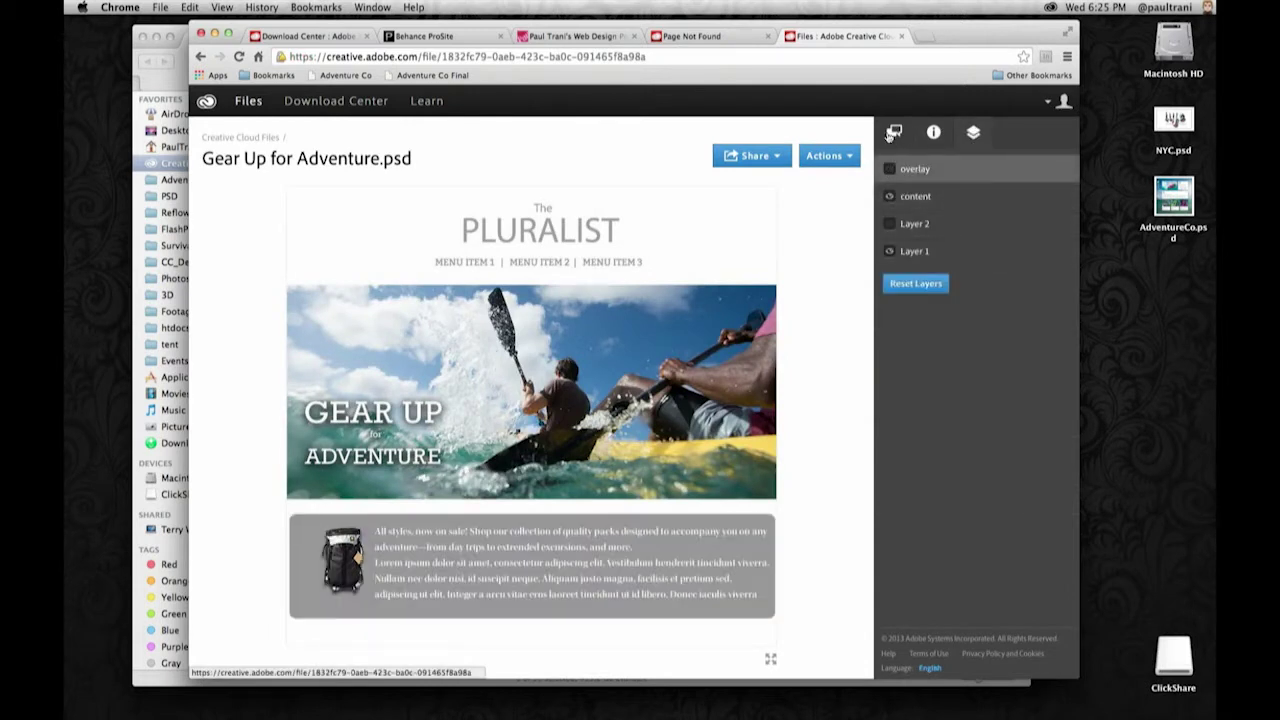
left_click(892, 133)
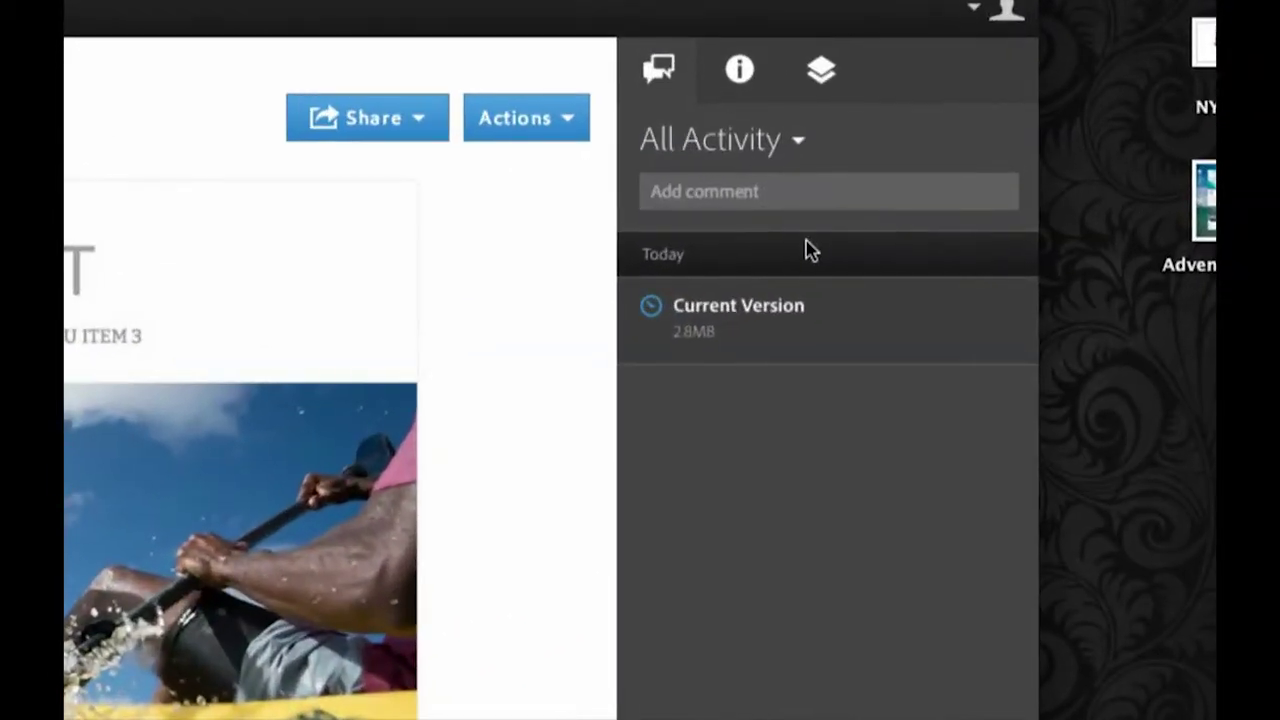
- Post the comment 'Hey what do you think of this awesom designe' on the file
left_click(963, 190)
type("Hey what")
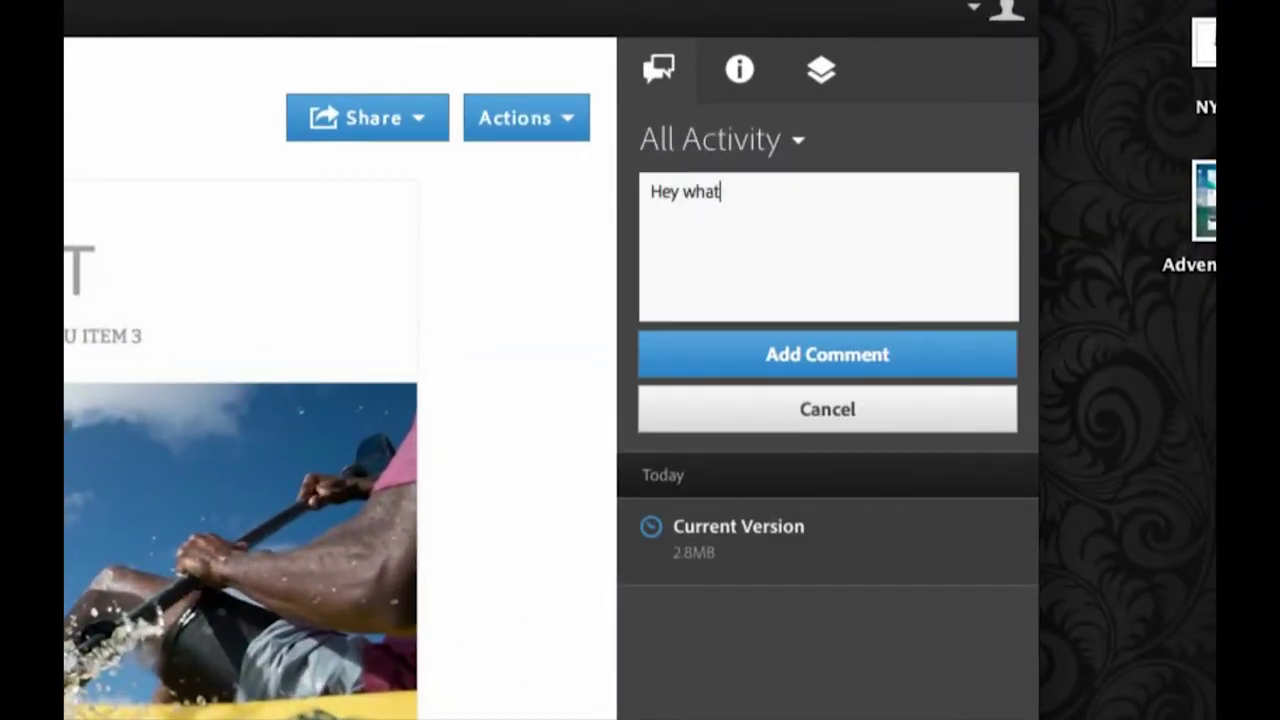
type(" do you think of this ")
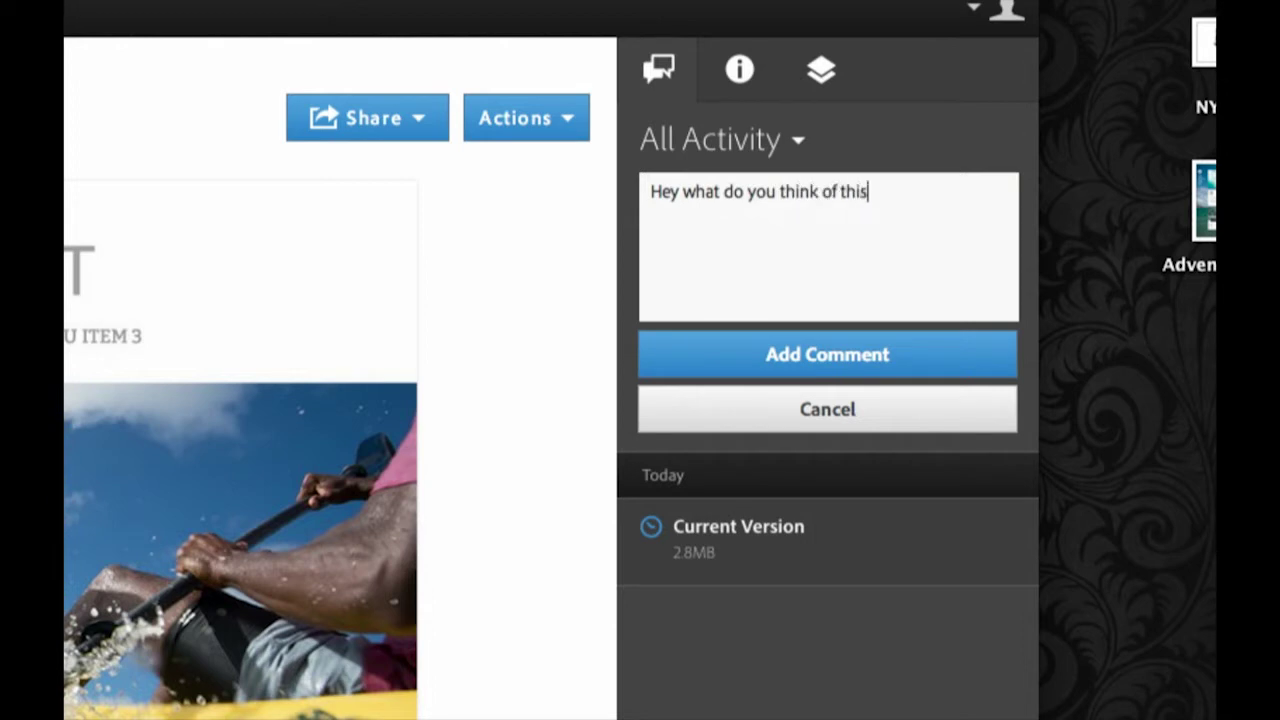
type("awesom design?")
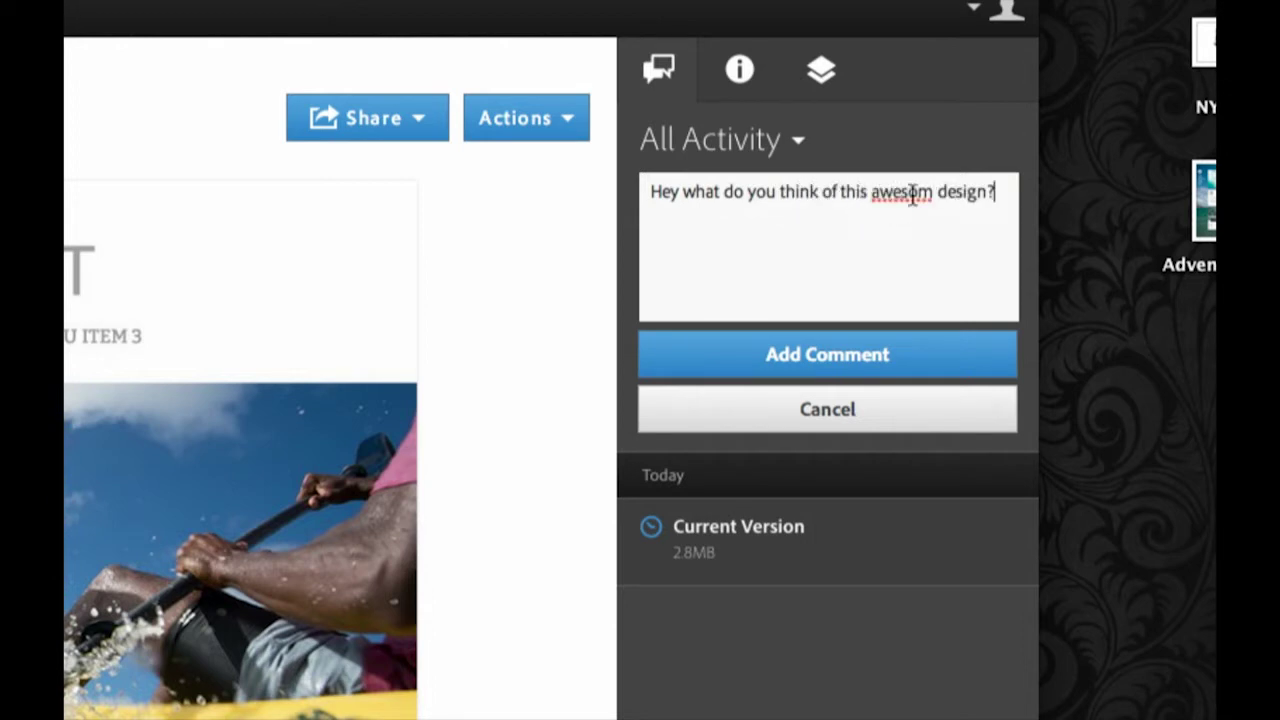
type("e")
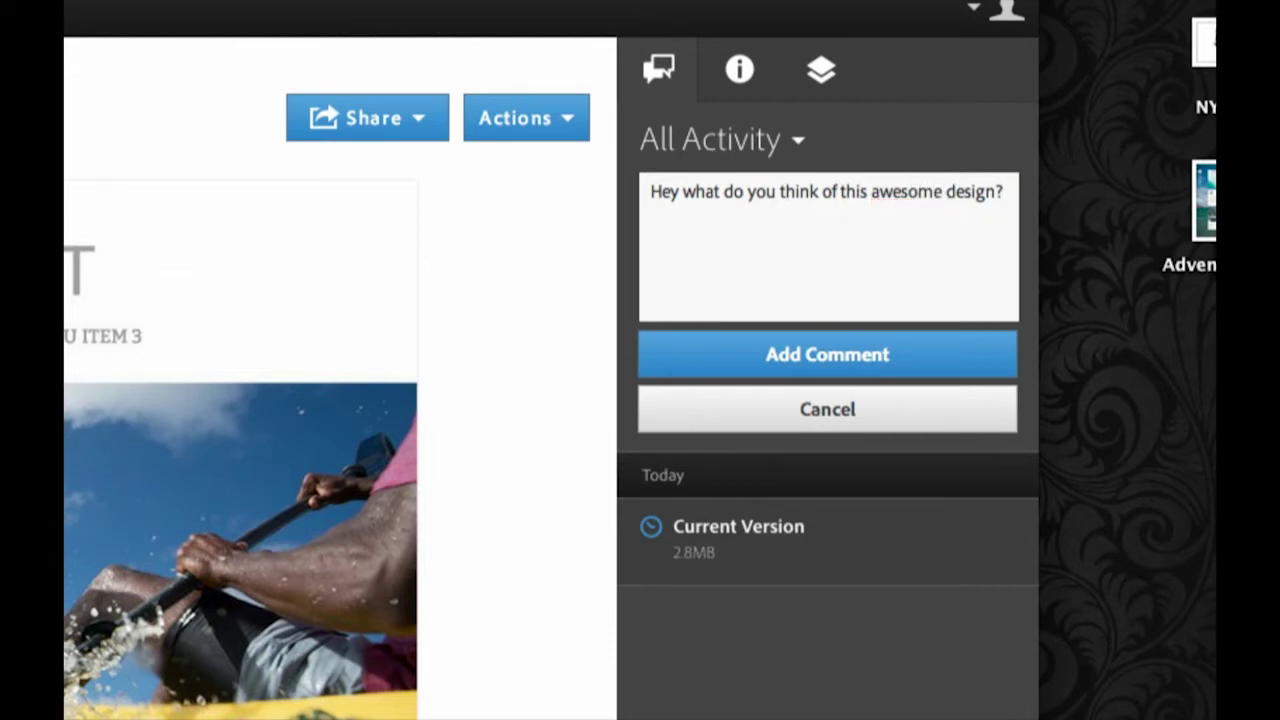
left_click(743, 358)
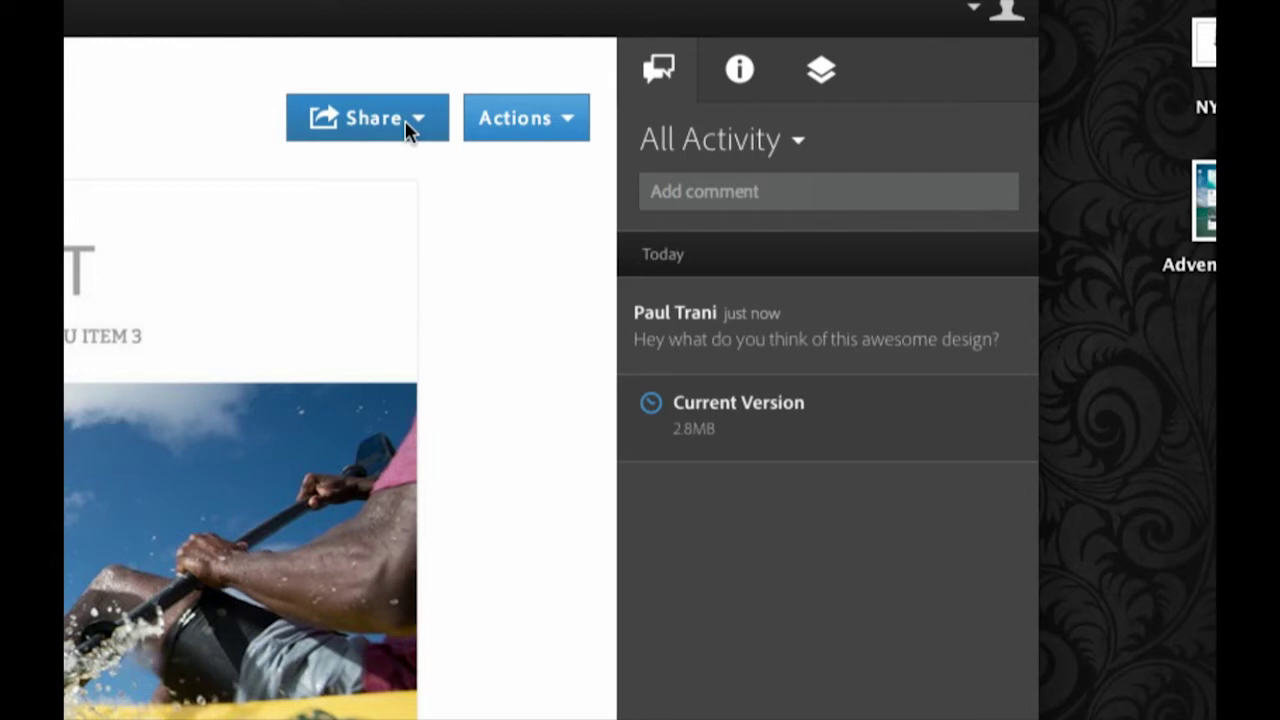
- Post a second comment: 'change the font for the header.'
left_click(752, 191)
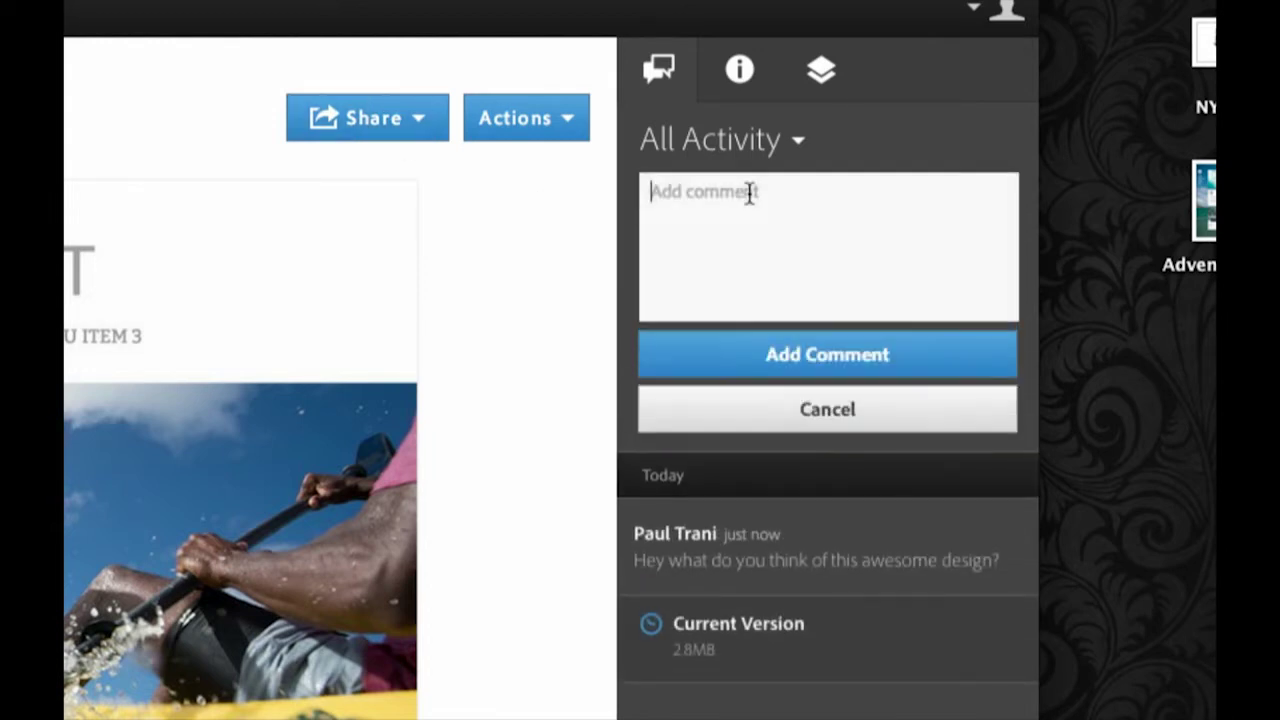
type("change")
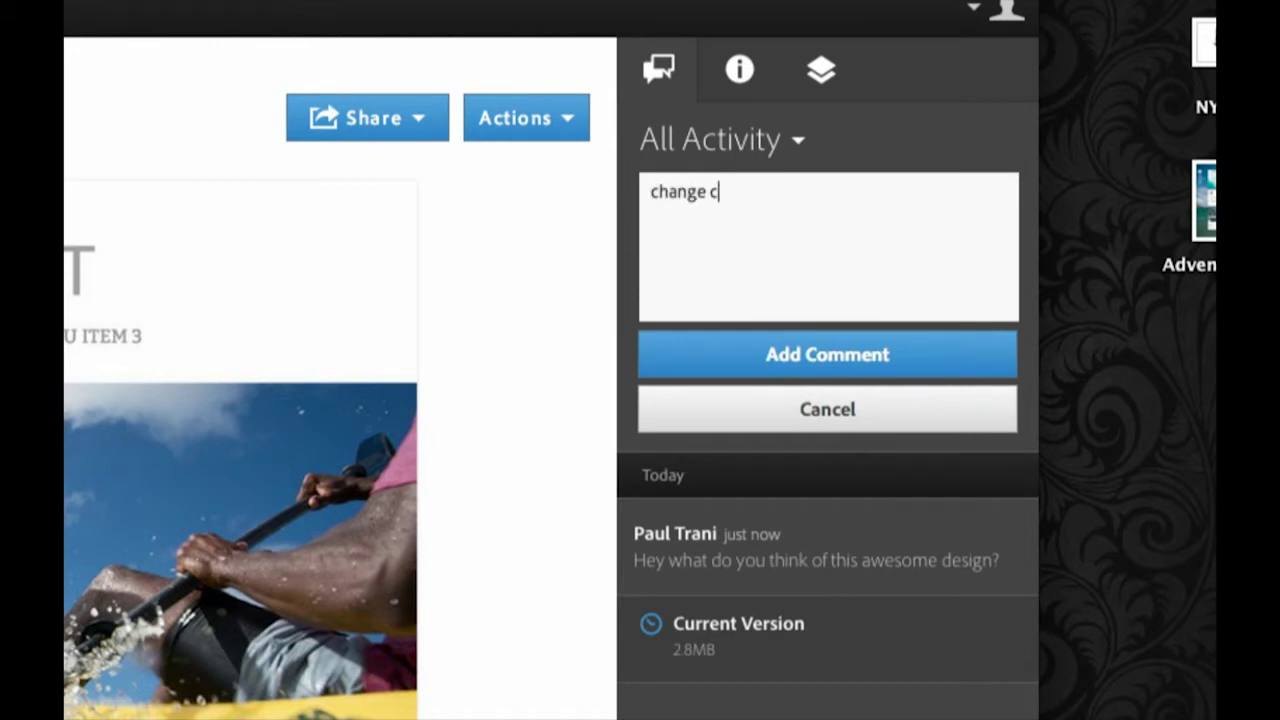
type(" the font for the h")
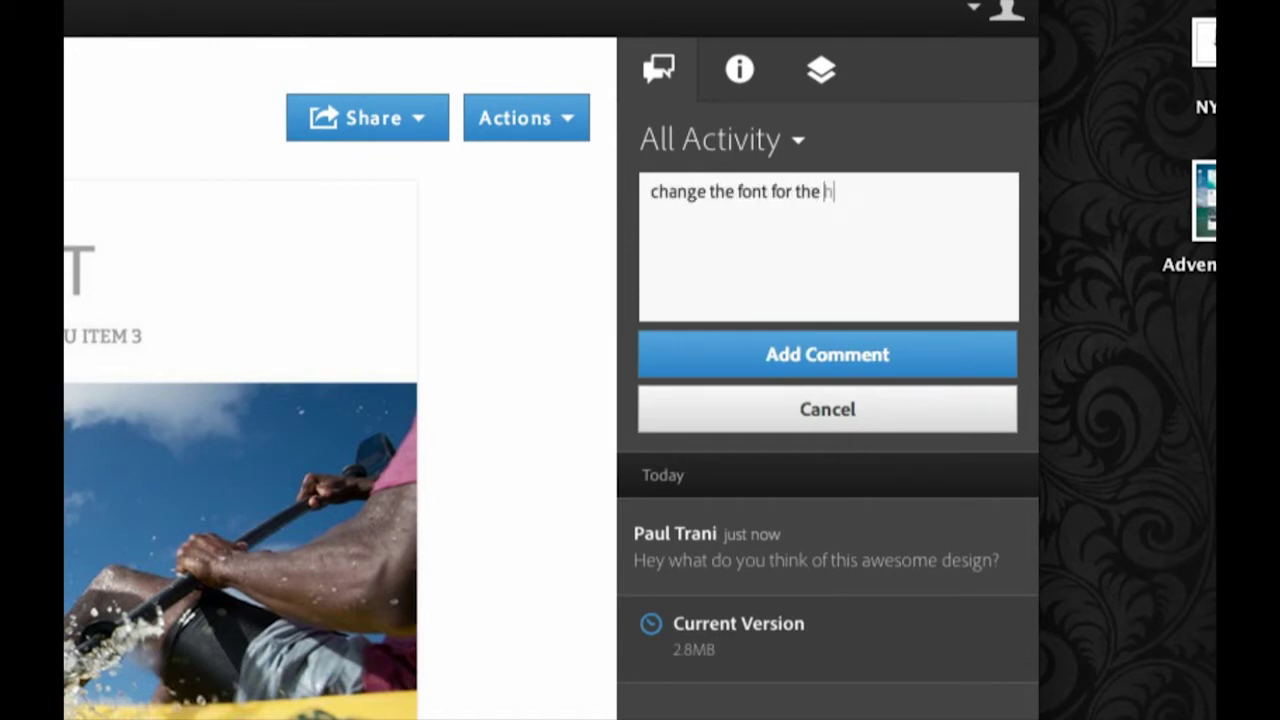
type("eader.")
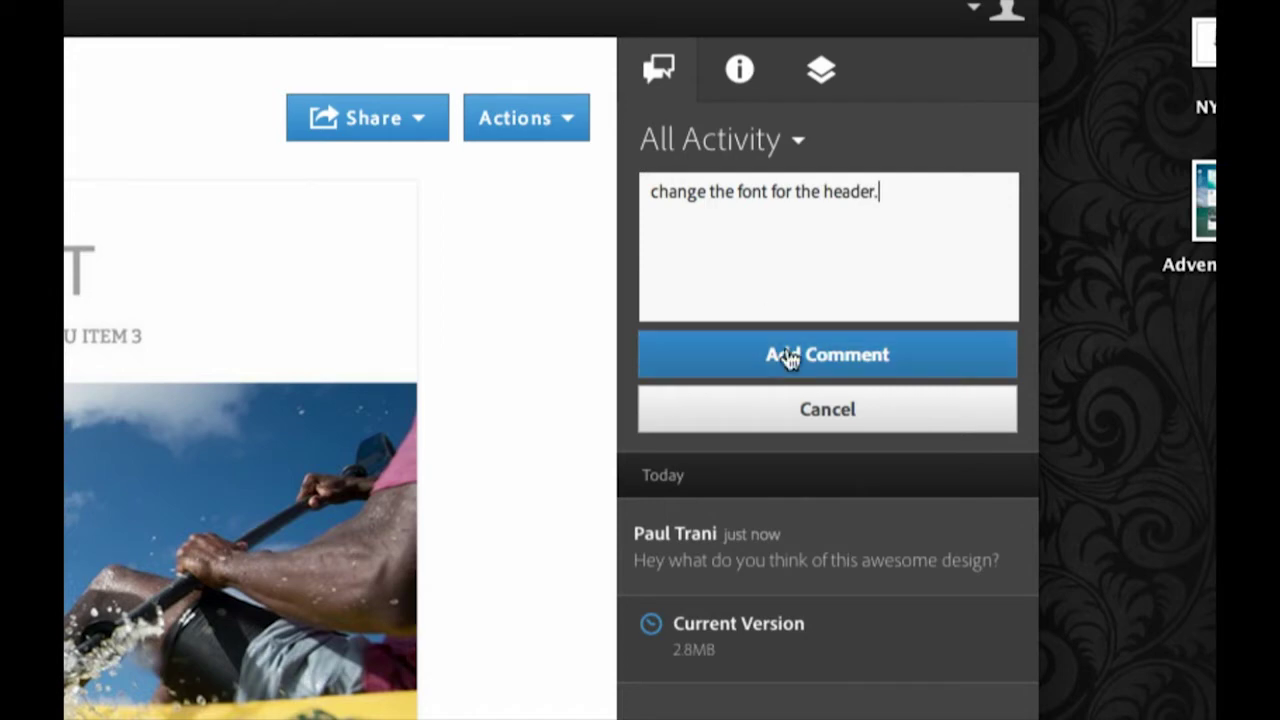
left_click(797, 370)
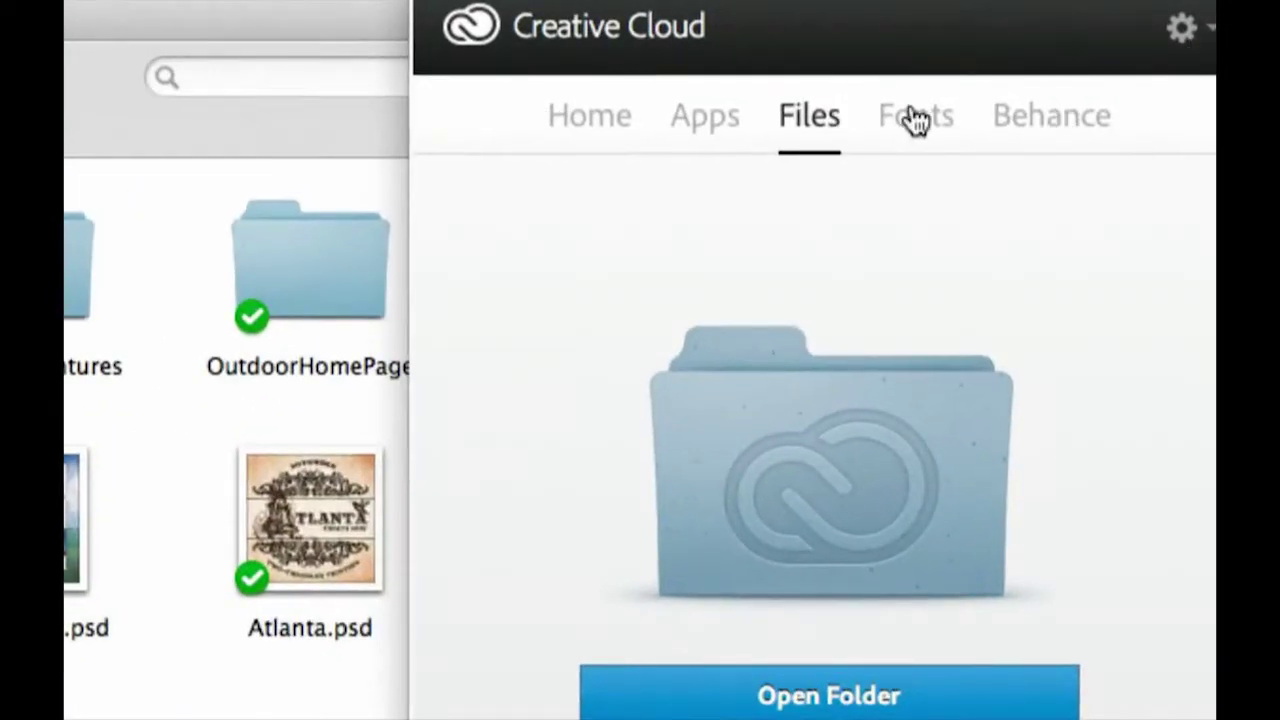
- Switch the Creative Cloud panel to Fonts and browse fonts on Typekit
left_click(914, 120)
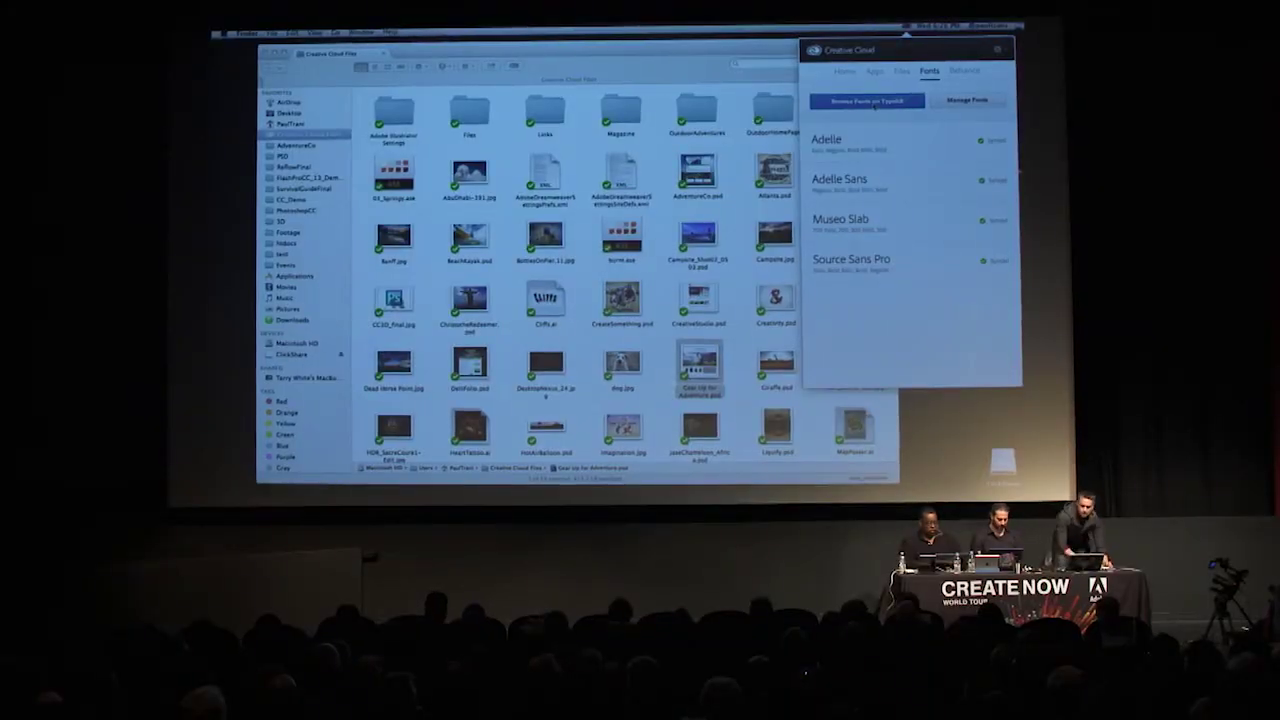
left_click(673, 239)
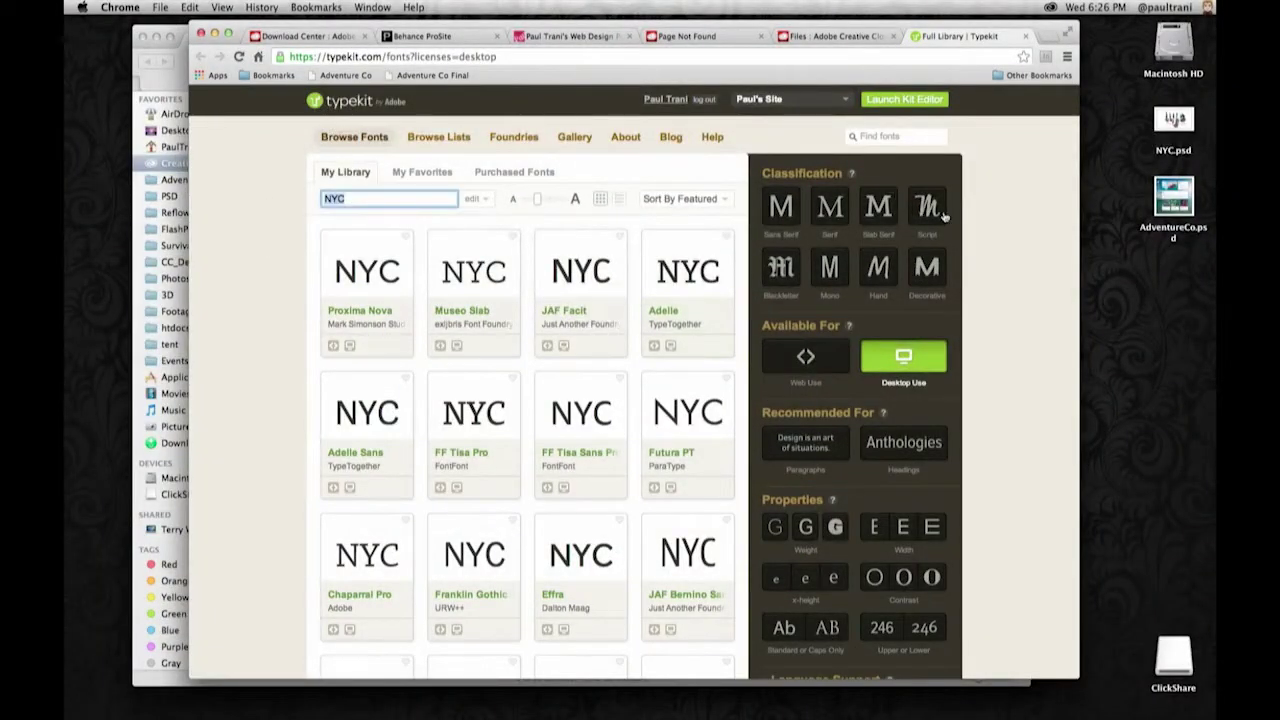
- Filter Typekit to heavy-weight script fonts and sync Kari Pro Wide Regular and Italic
left_click(922, 208)
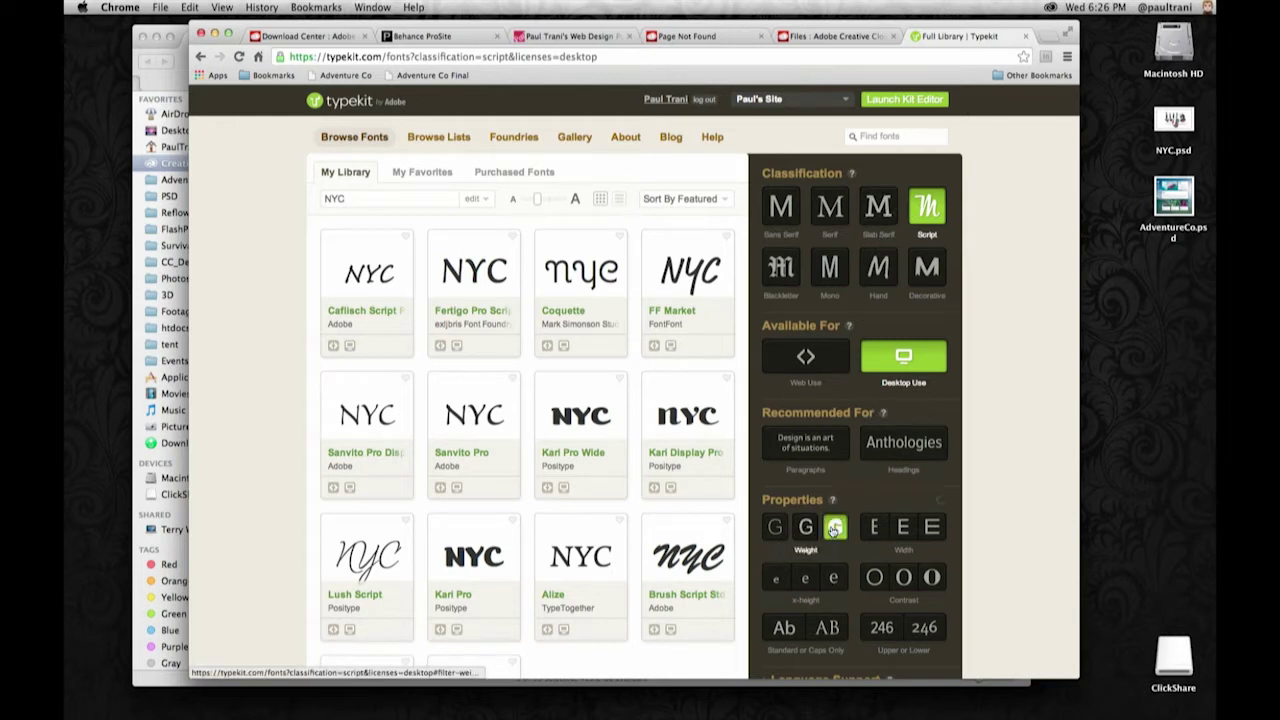
left_click(835, 528)
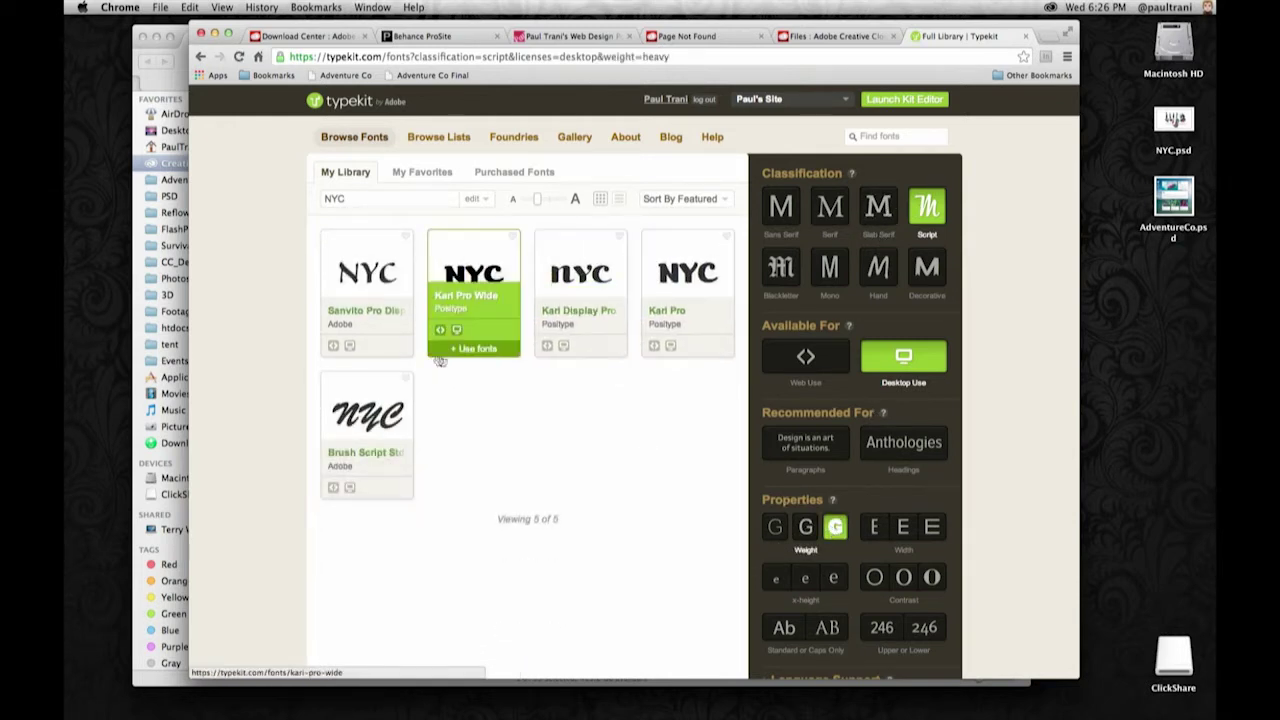
mouse_move(670, 348)
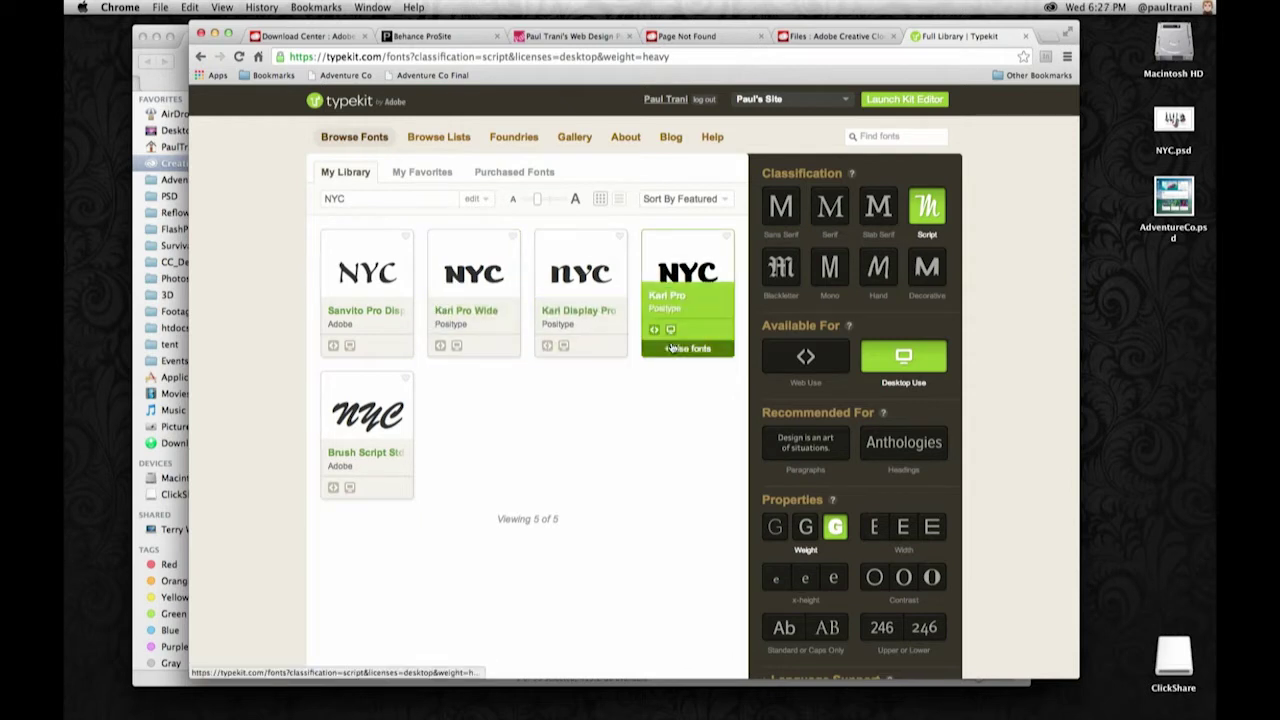
mouse_move(458, 350)
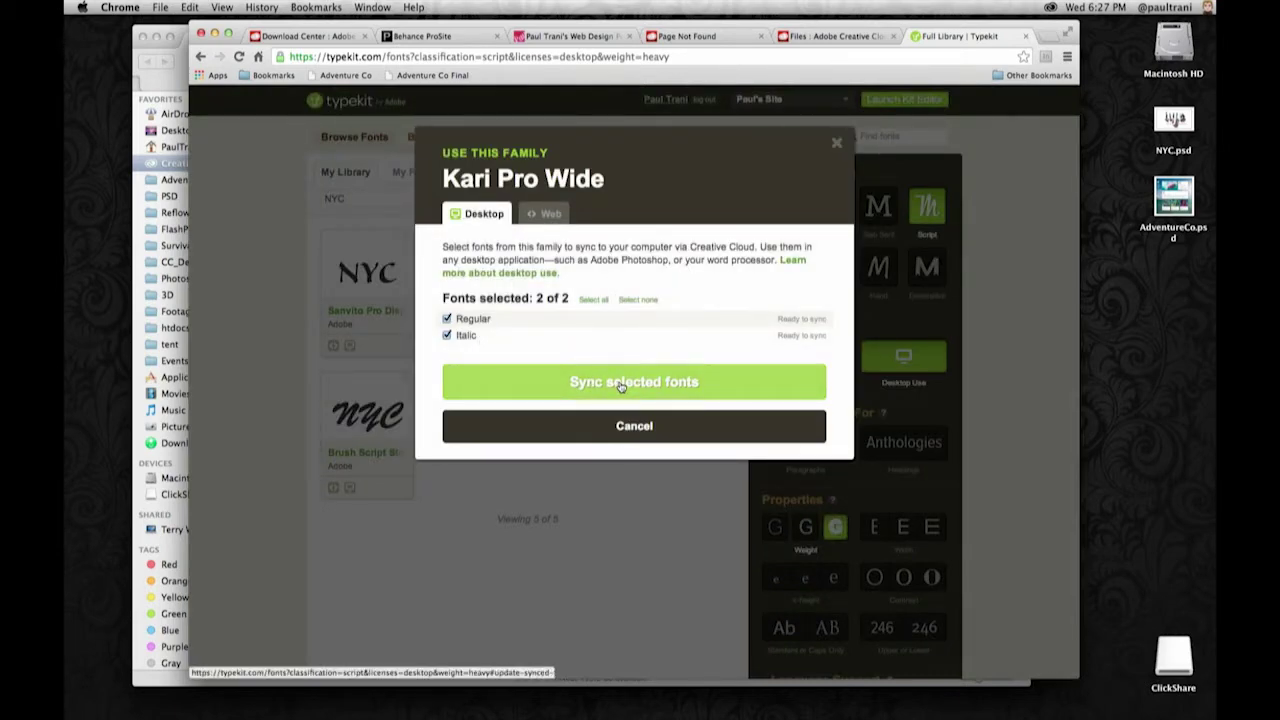
left_click(620, 384)
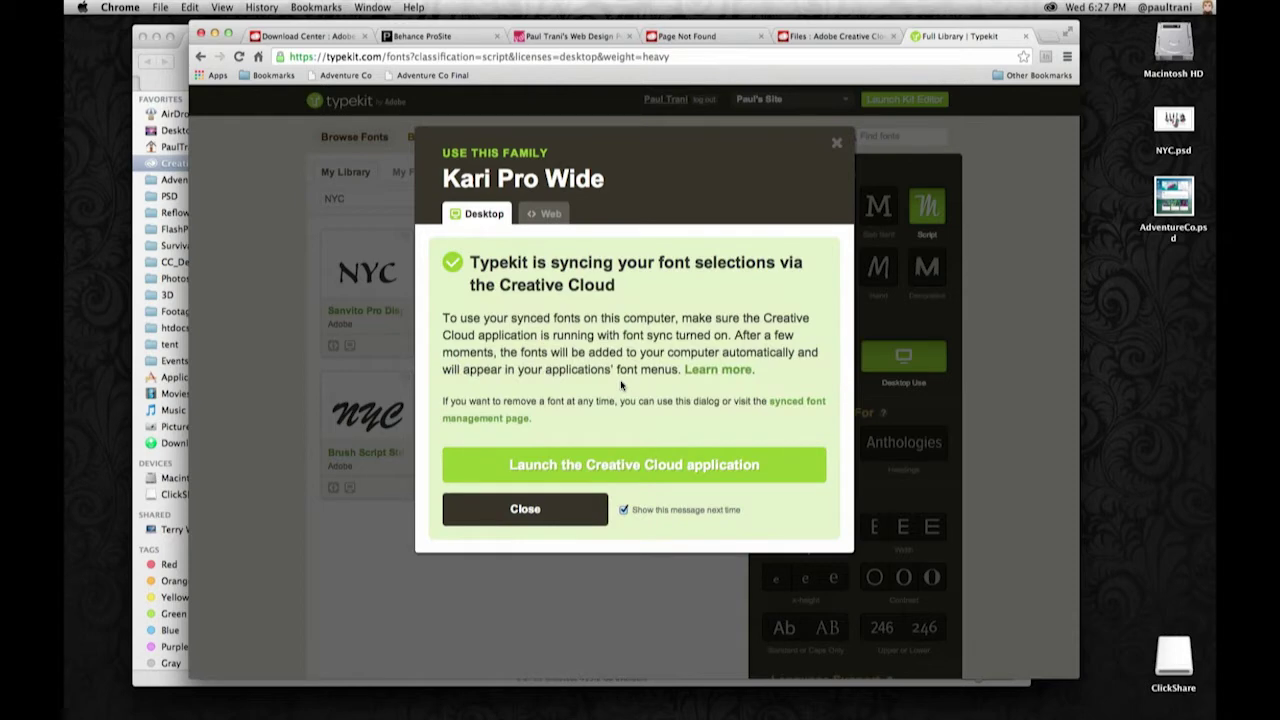
- Search Typekit for 'comic', open Comic Serif Pro, and confirm Kari Pro Wide shows Synced
left_click(836, 145)
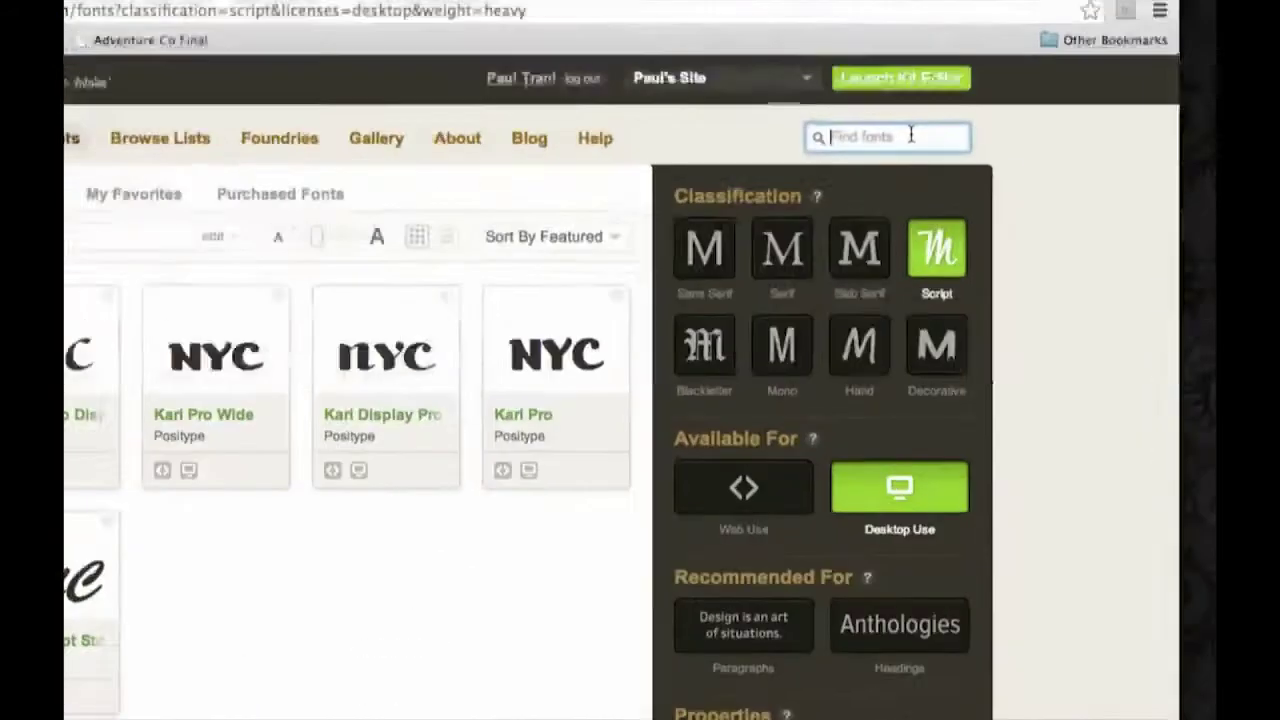
type("comic")
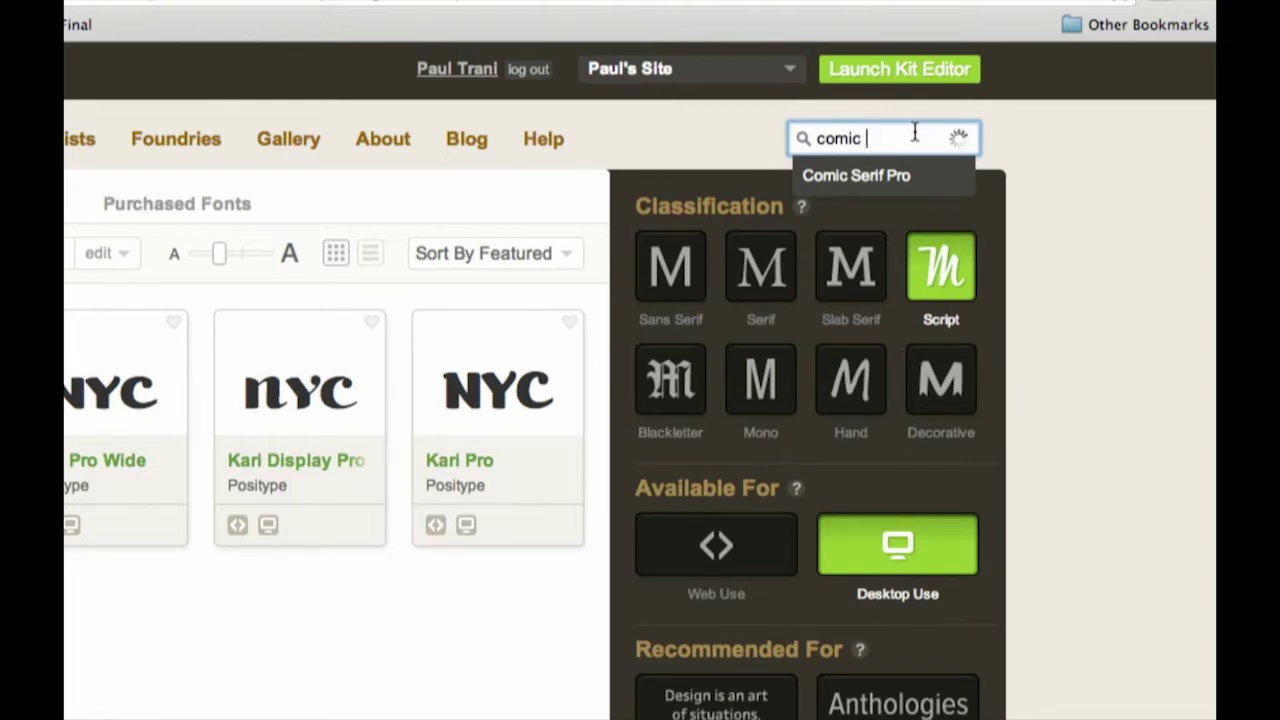
key("BackSpace")
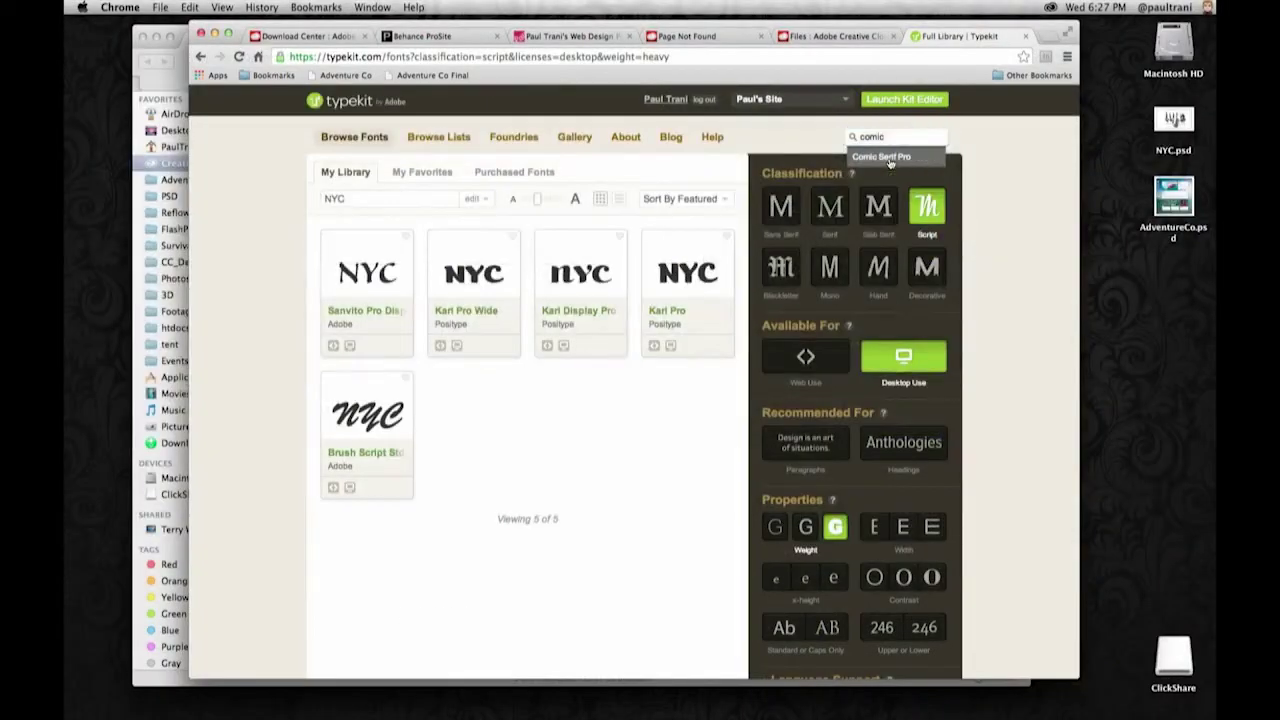
left_click(873, 190)
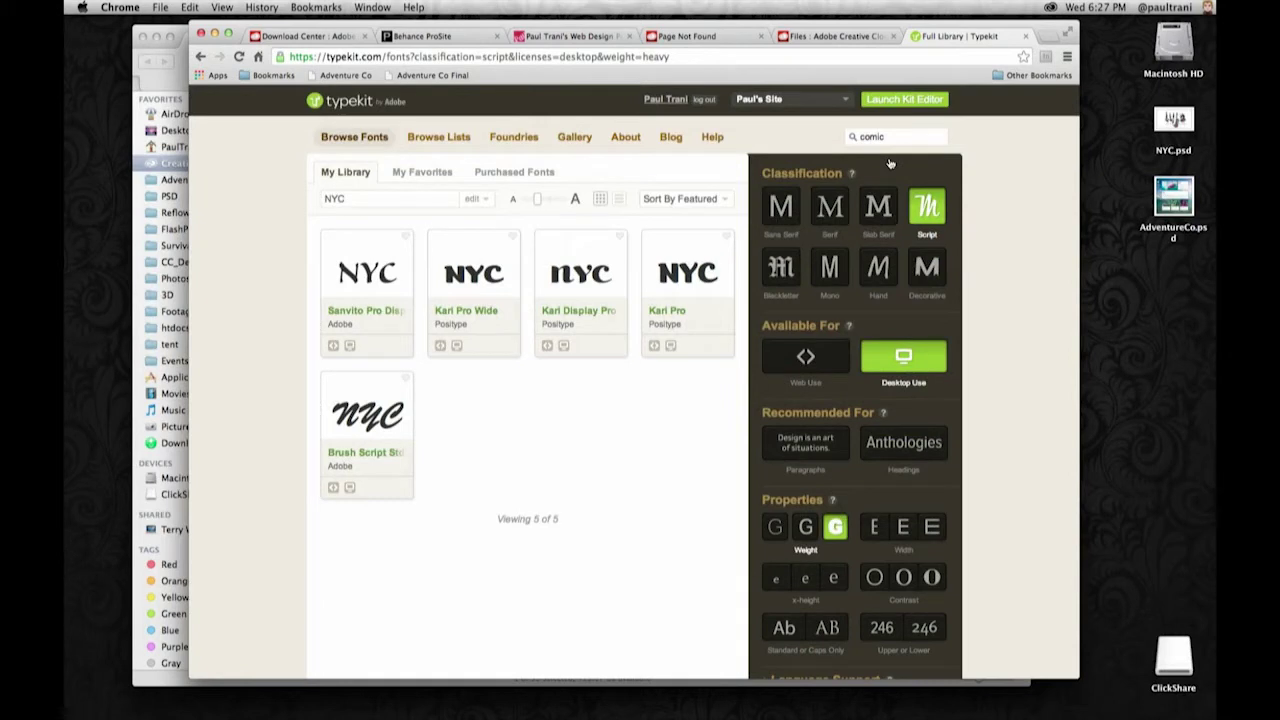
left_click(904, 137)
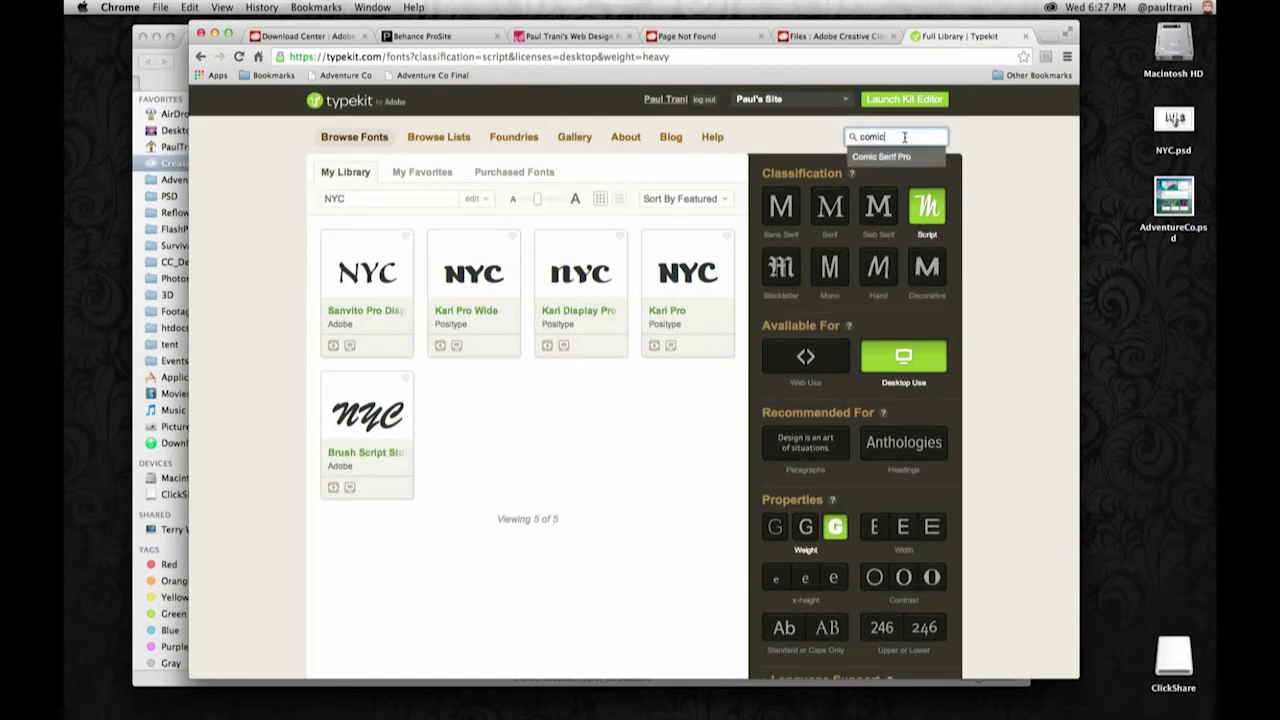
left_click(894, 155)
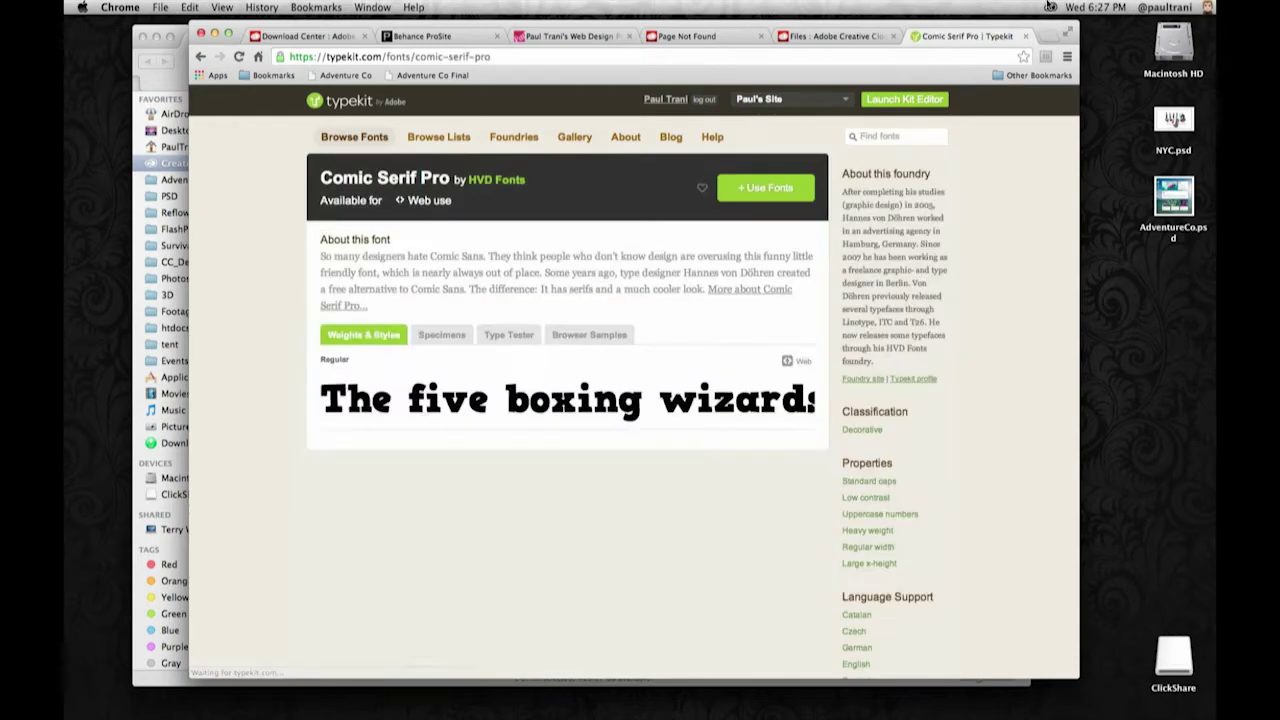
left_click(1050, 7)
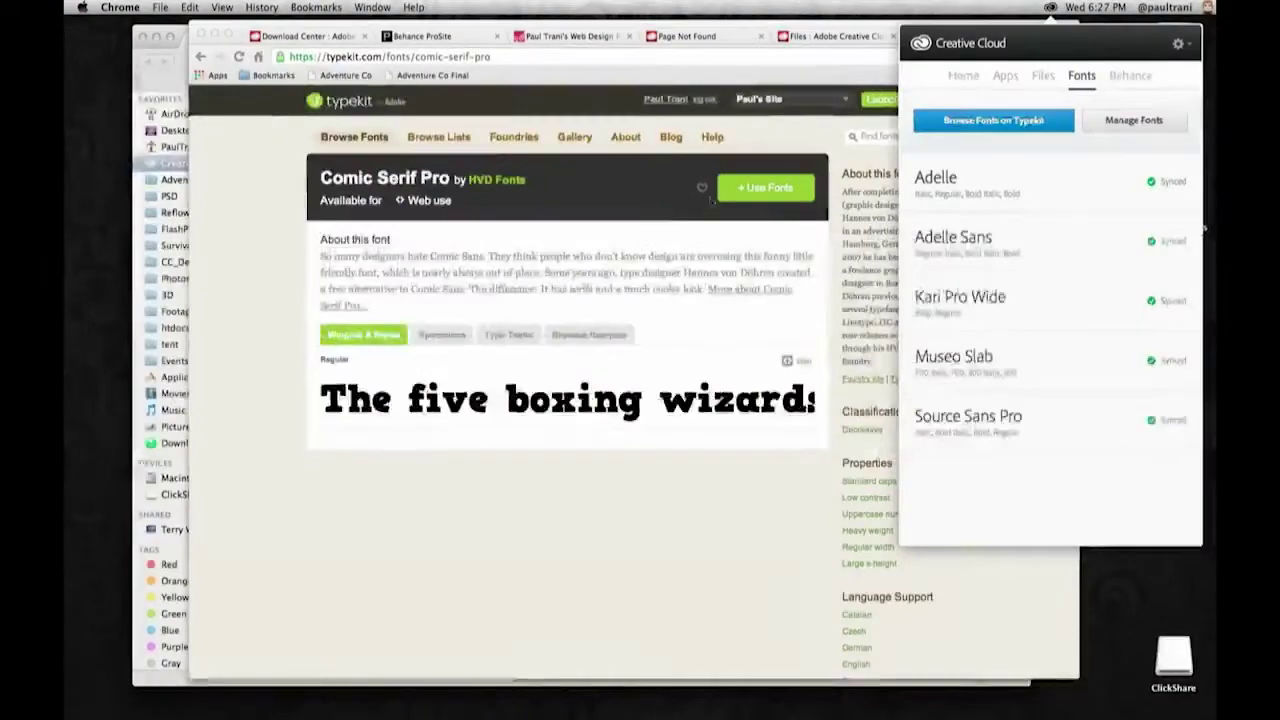
- Sync the Proxima Nova font family to the desktop and check the synced fonts list
left_click(777, 110)
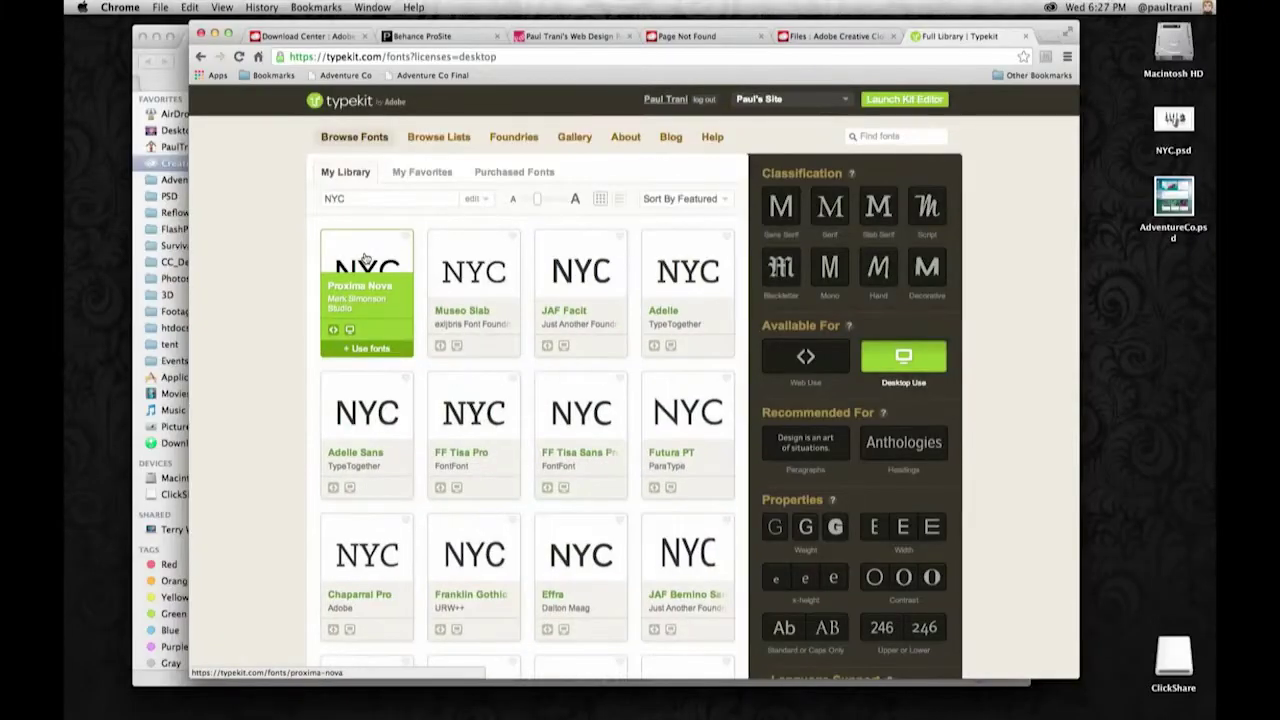
left_click(356, 345)
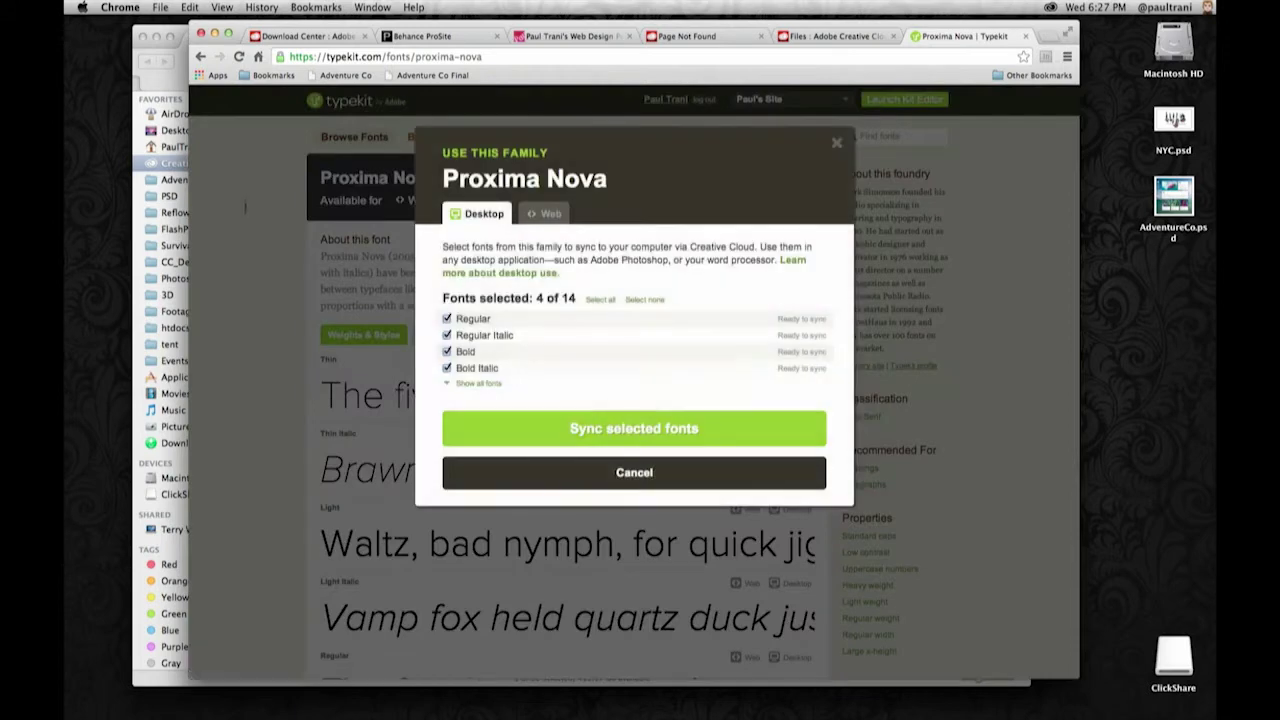
left_click(520, 428)
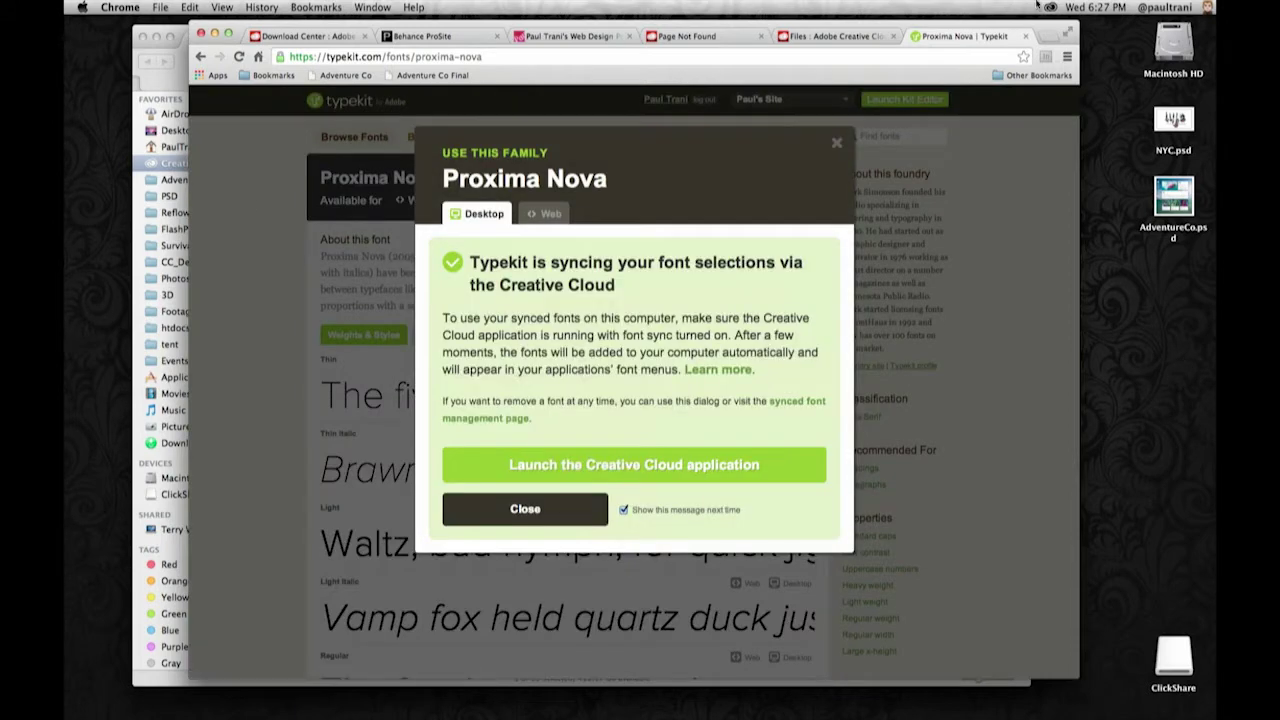
left_click(1050, 7)
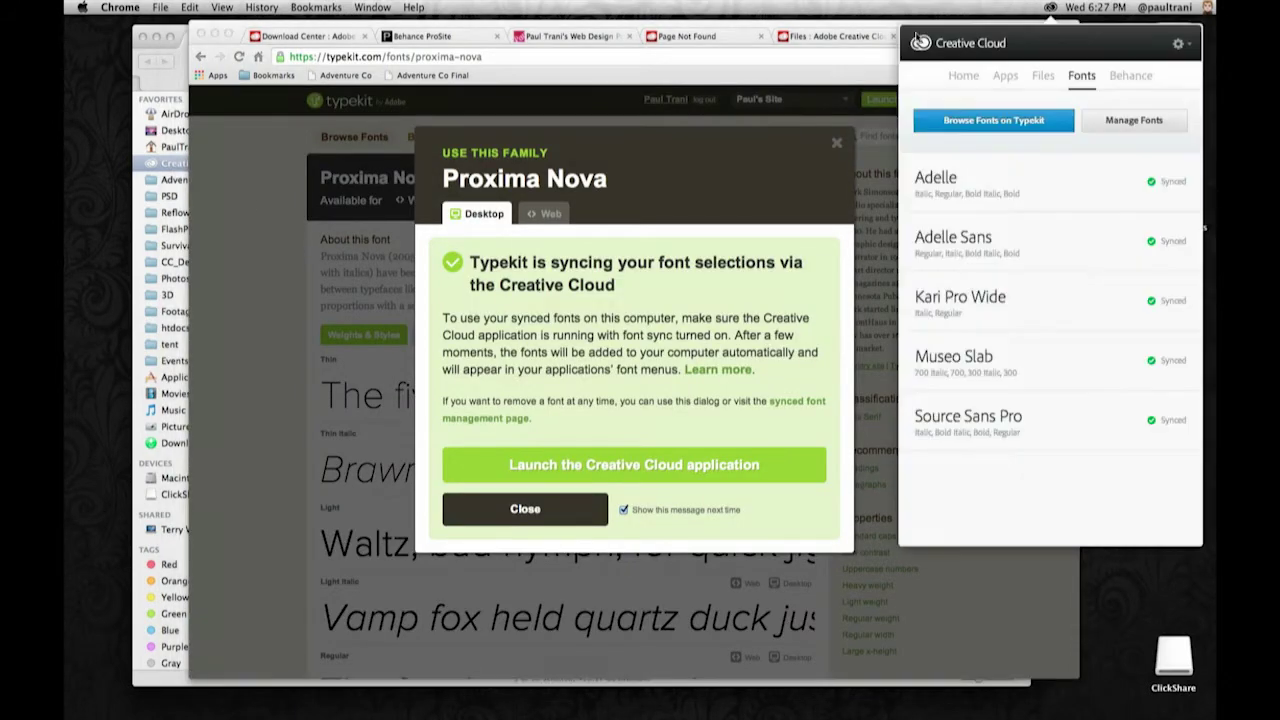
left_click(256, 198)
- Open the Gear Up for Adventure design in Photoshop and zoom in to 200%
key("super+h")
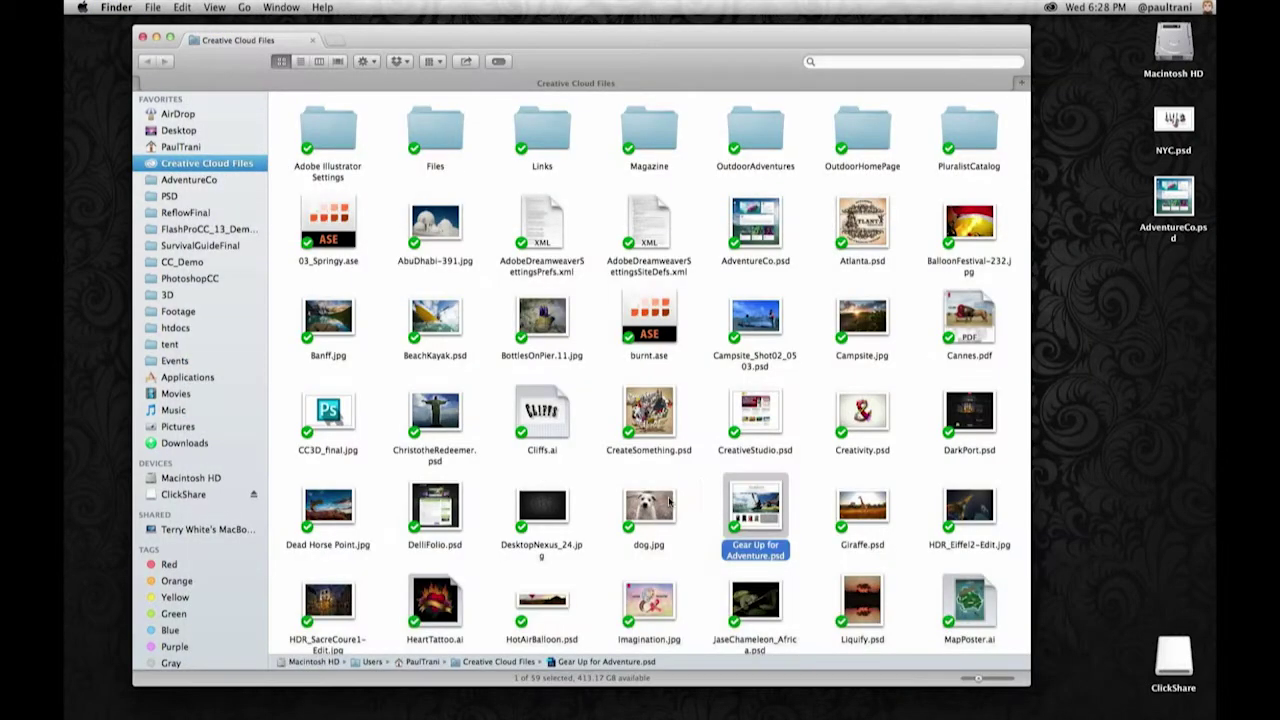
double_click(745, 520)
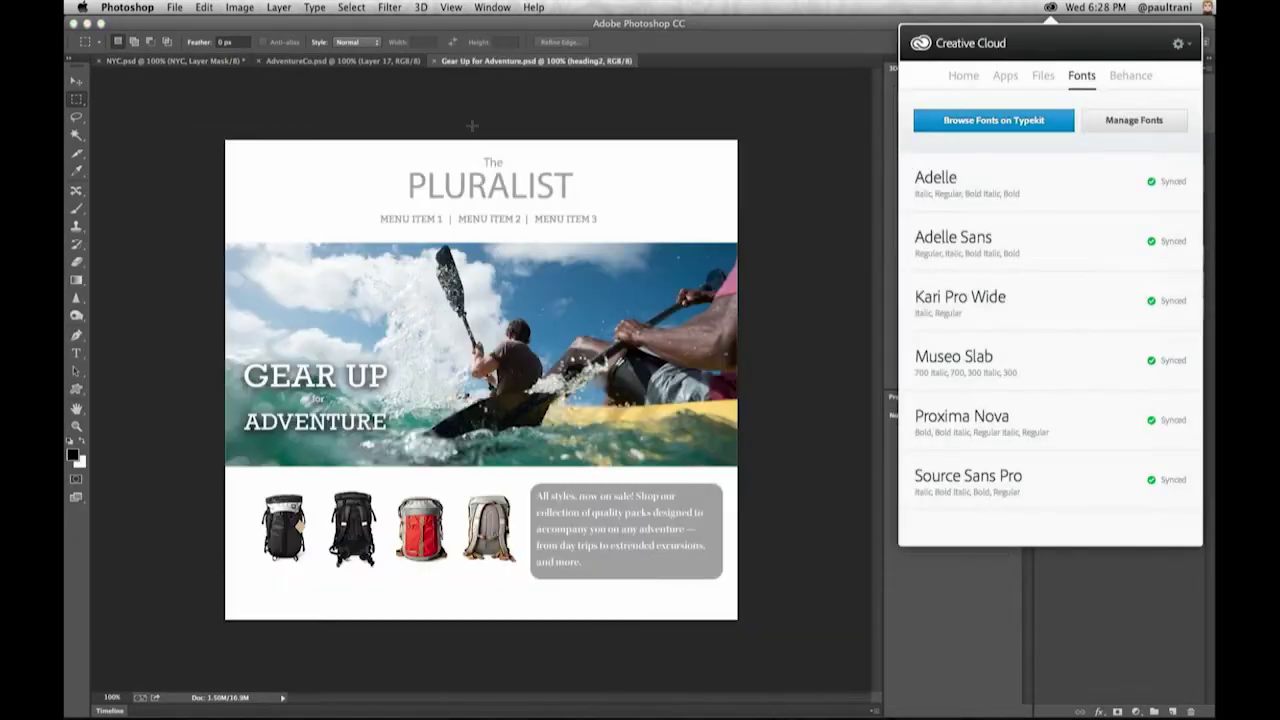
left_click(457, 192)
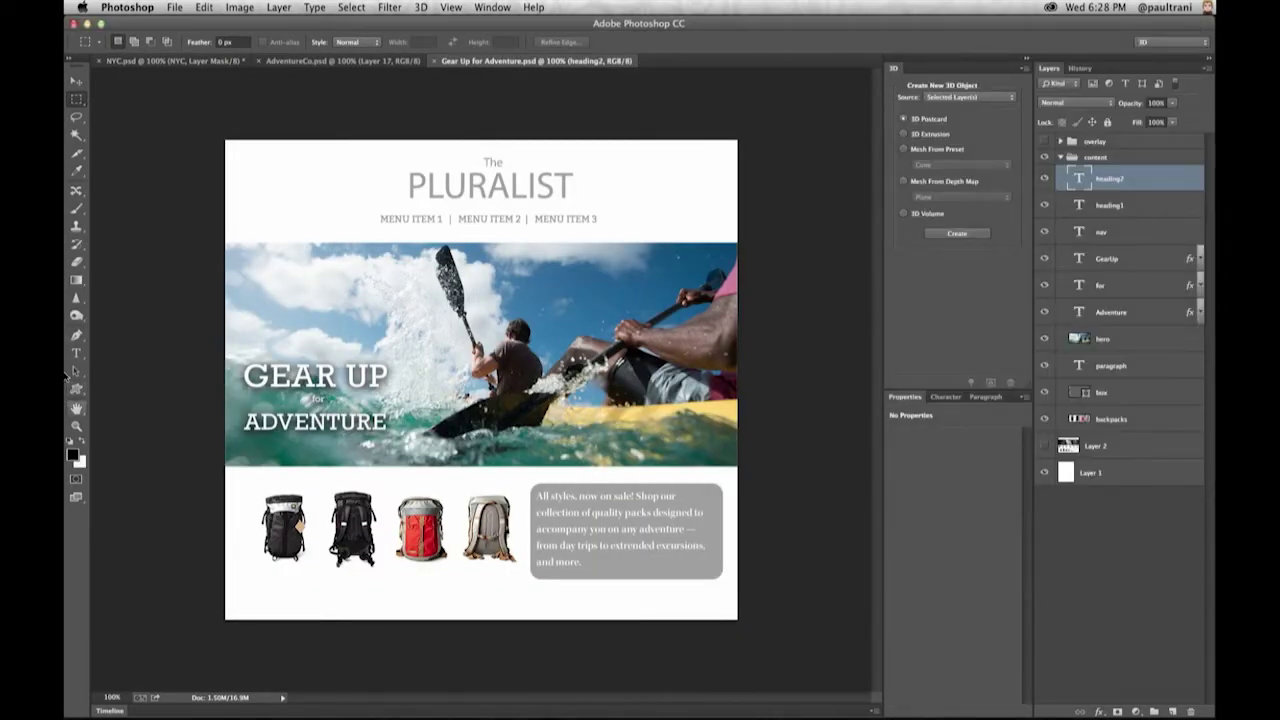
key("super+plus")
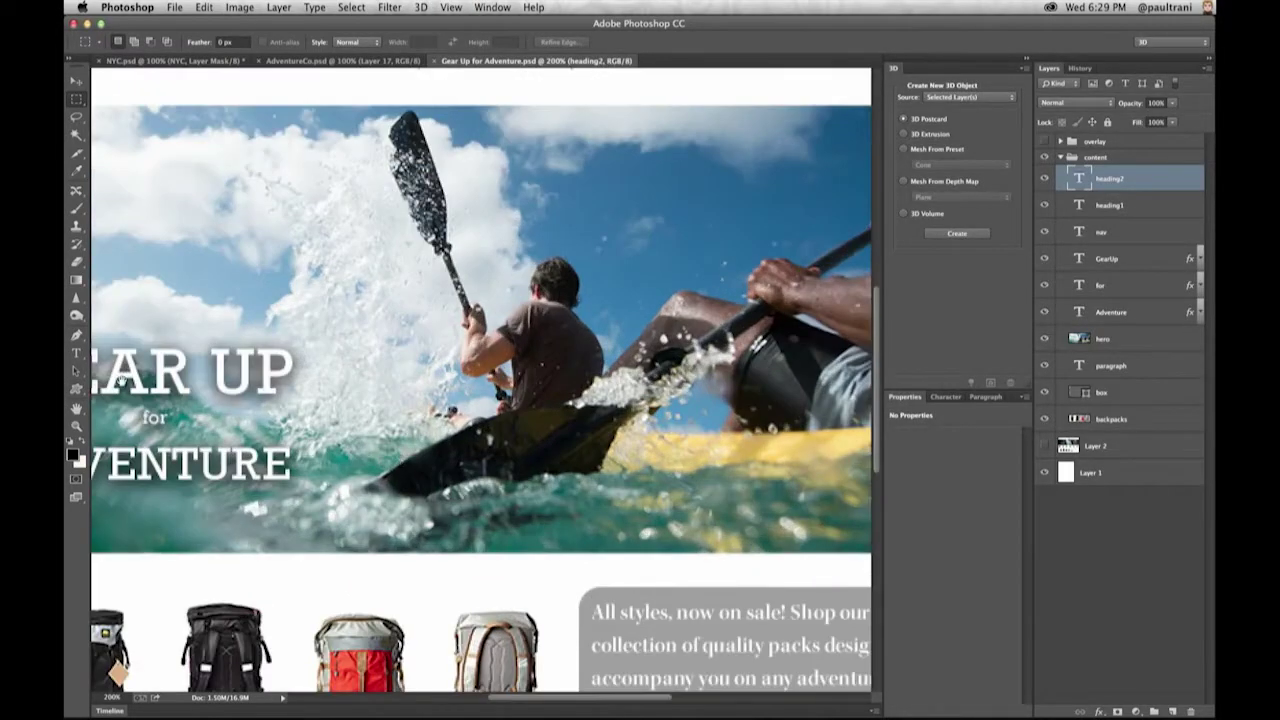
scroll(117, 380, "up", 5)
- Change the PLURALIST heading font to Kari Pro and commit the text edit
key("t")
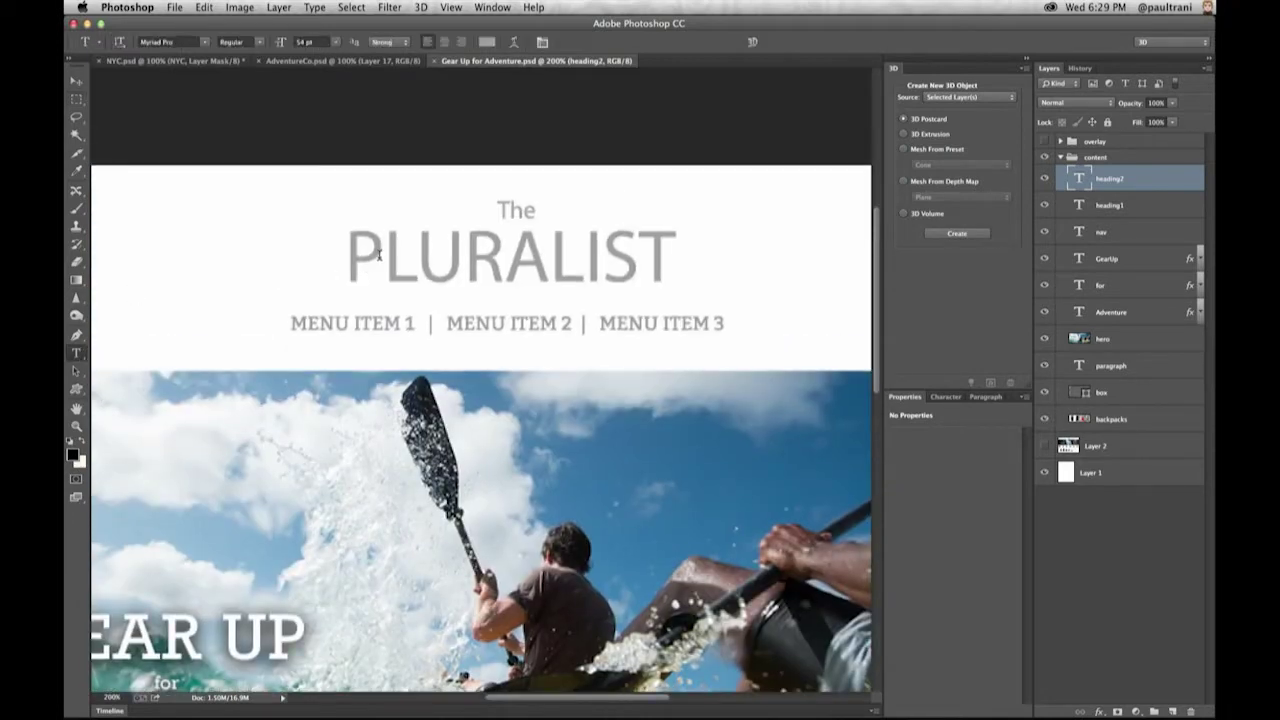
left_click(346, 277)
key("super+a")
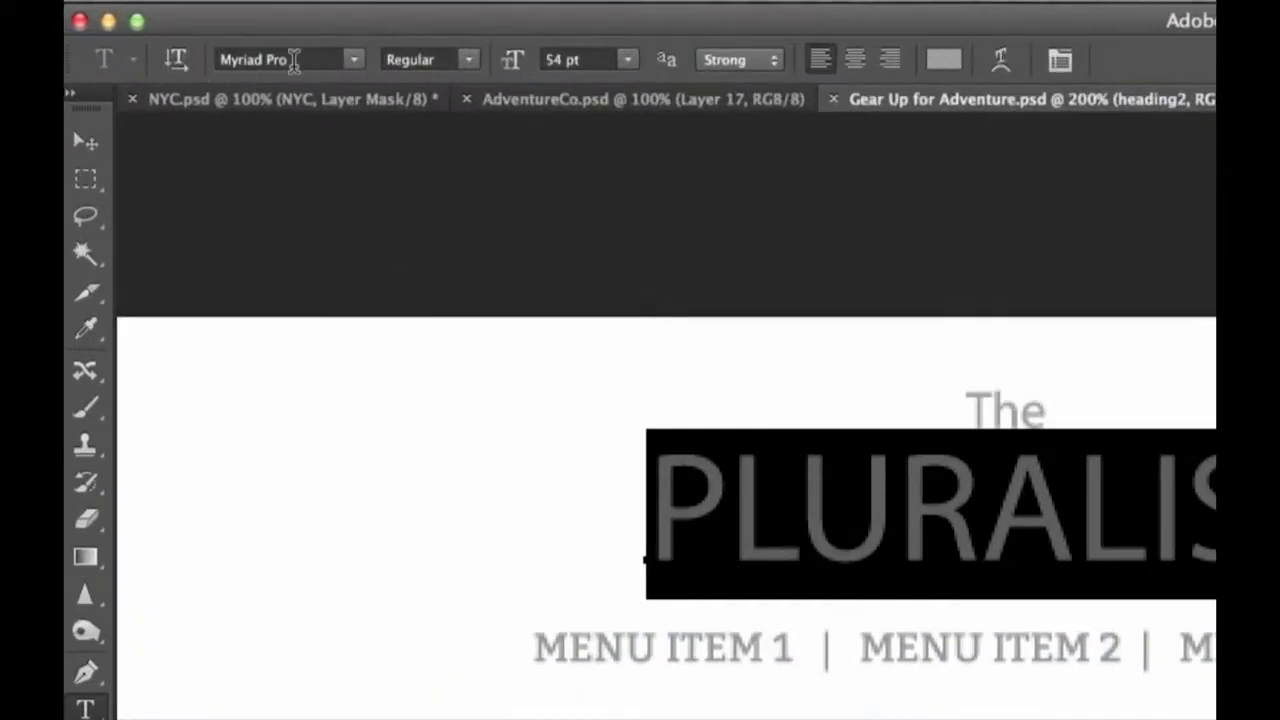
left_click(294, 60)
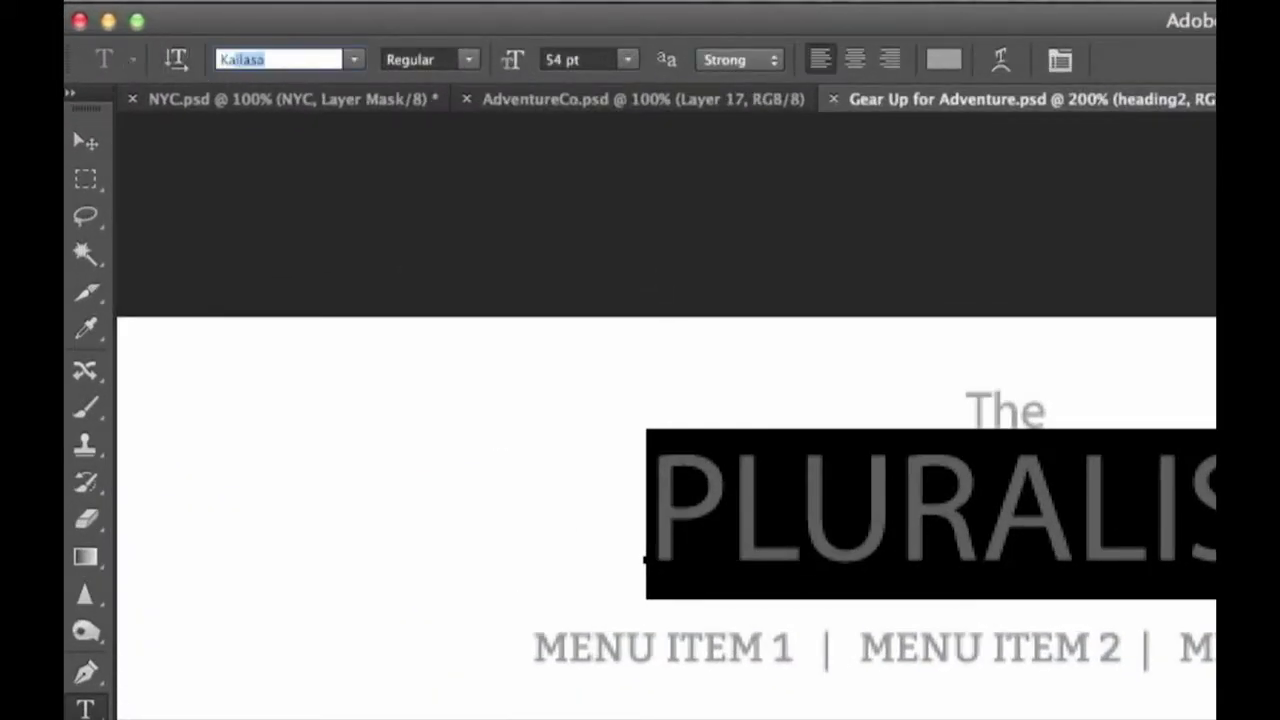
type("Kari Pro")
key("Return")
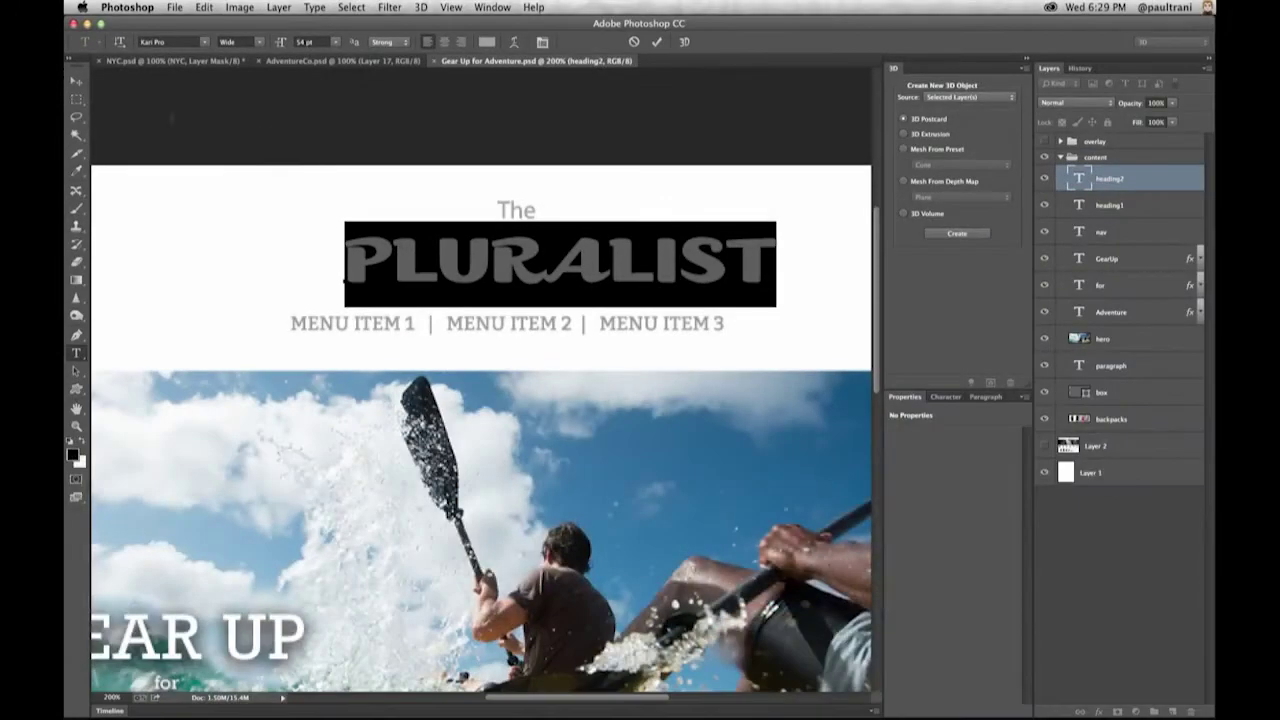
left_click(72, 85)
left_click(72, 85)
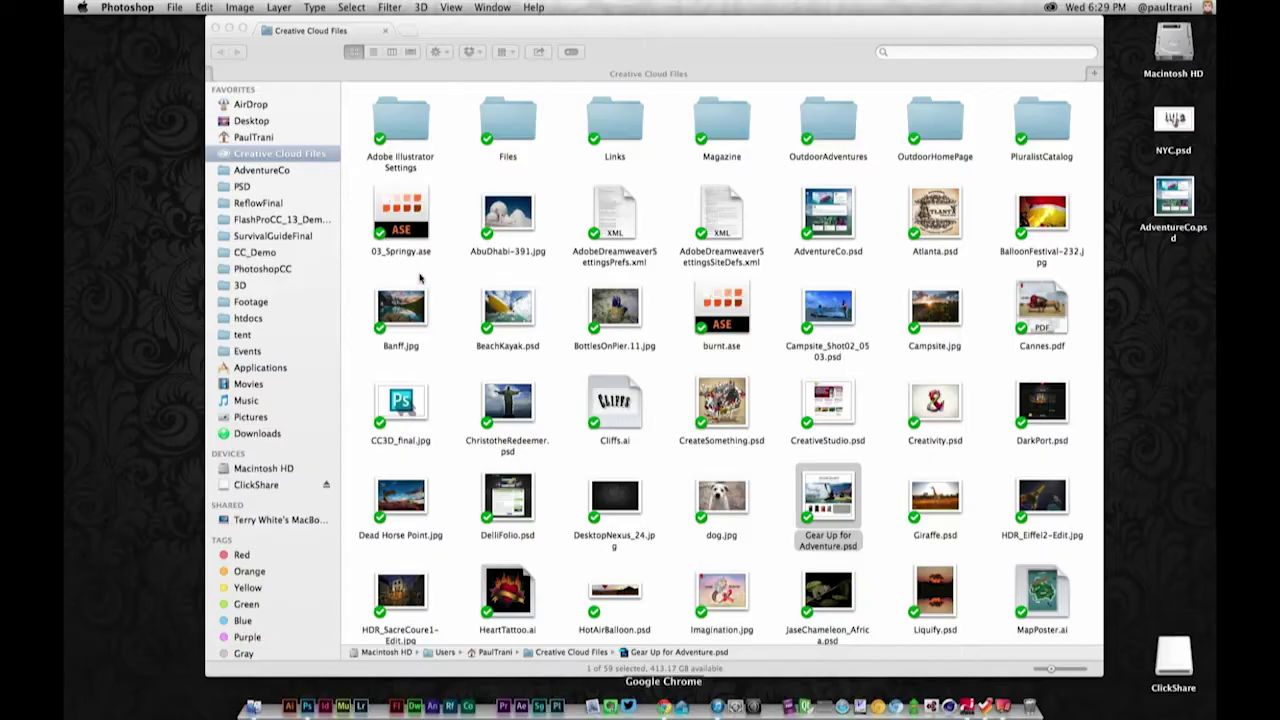
- Reload the Gear Up for Adventure.psd file page in Chrome to see the latest activity
left_click(643, 705)
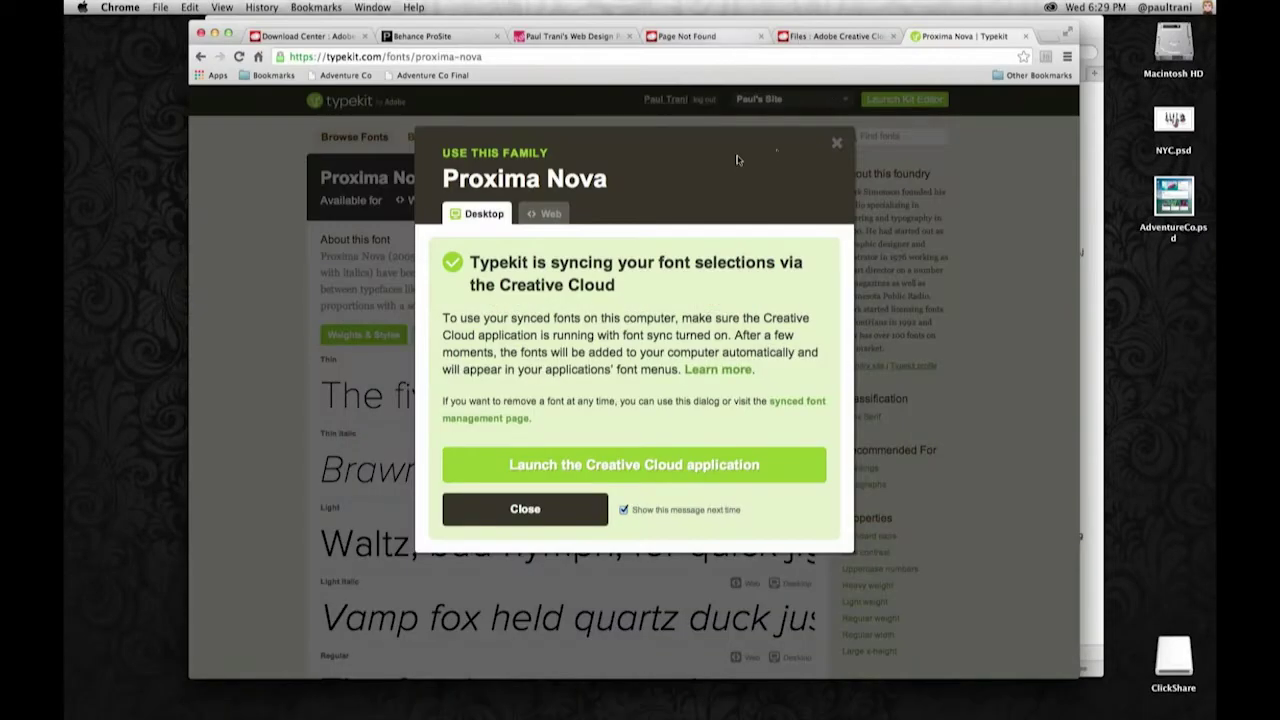
left_click(801, 37)
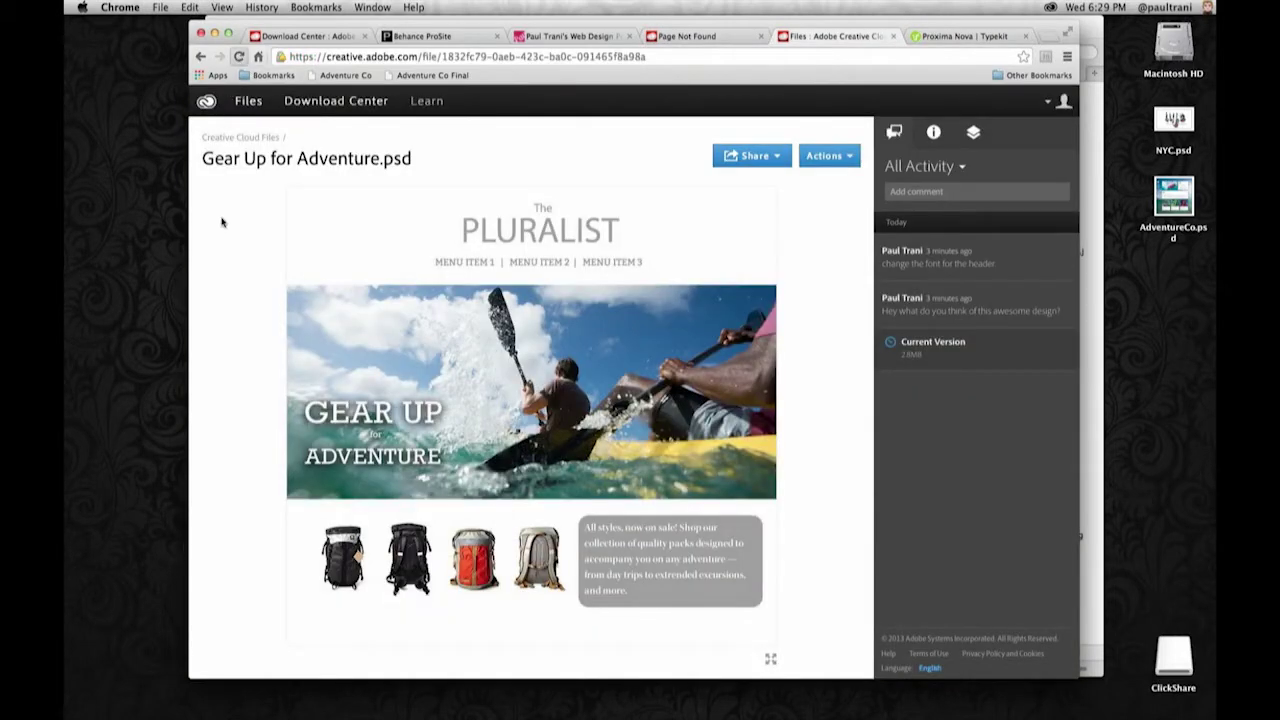
key("super+r")
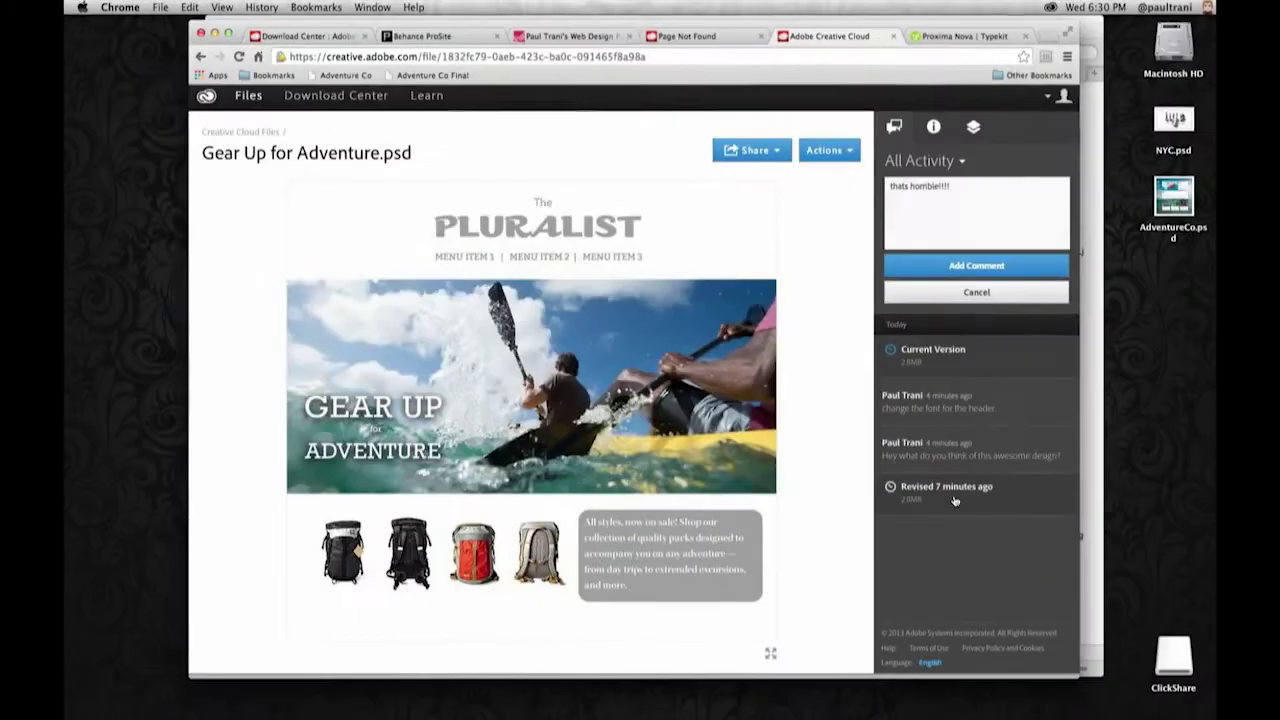
- Preview the version revised 7 minutes ago from the activity panel
left_click(1077, 504)
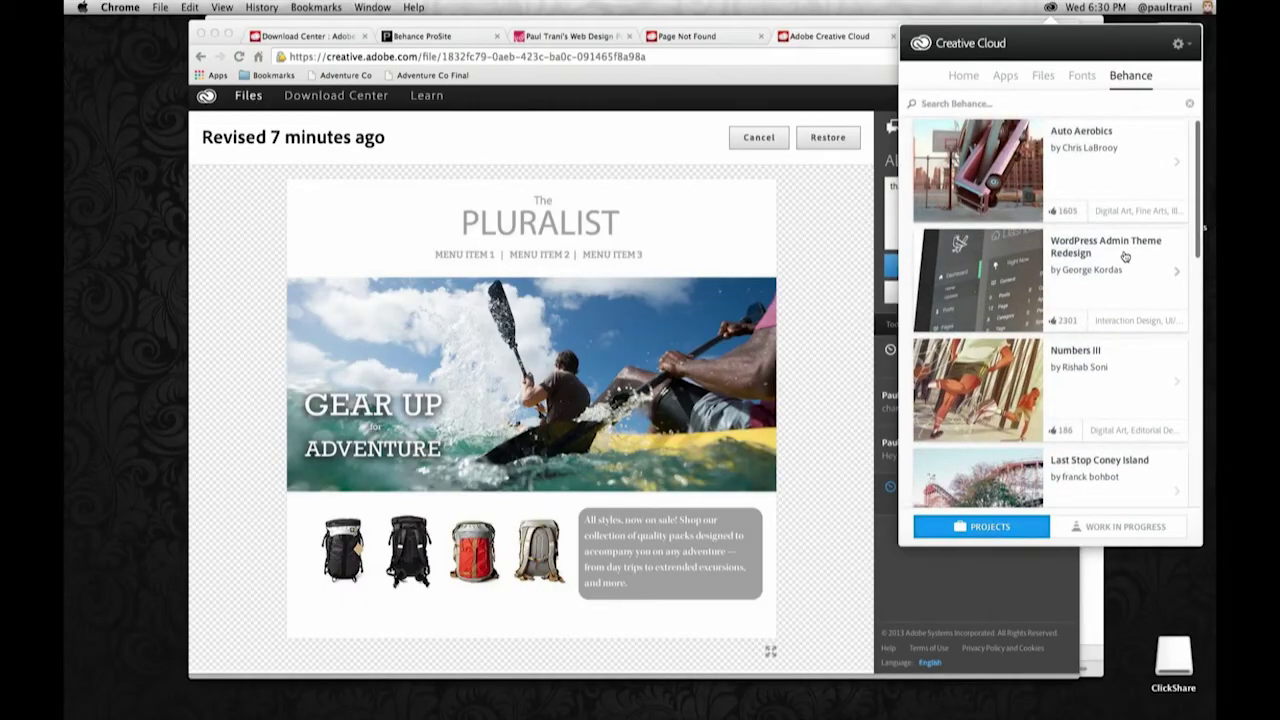
scroll(1124, 256, "down", 5)
- Browse the Behance feed and search Behance for 'al'
scroll(1130, 243, "up", 10)
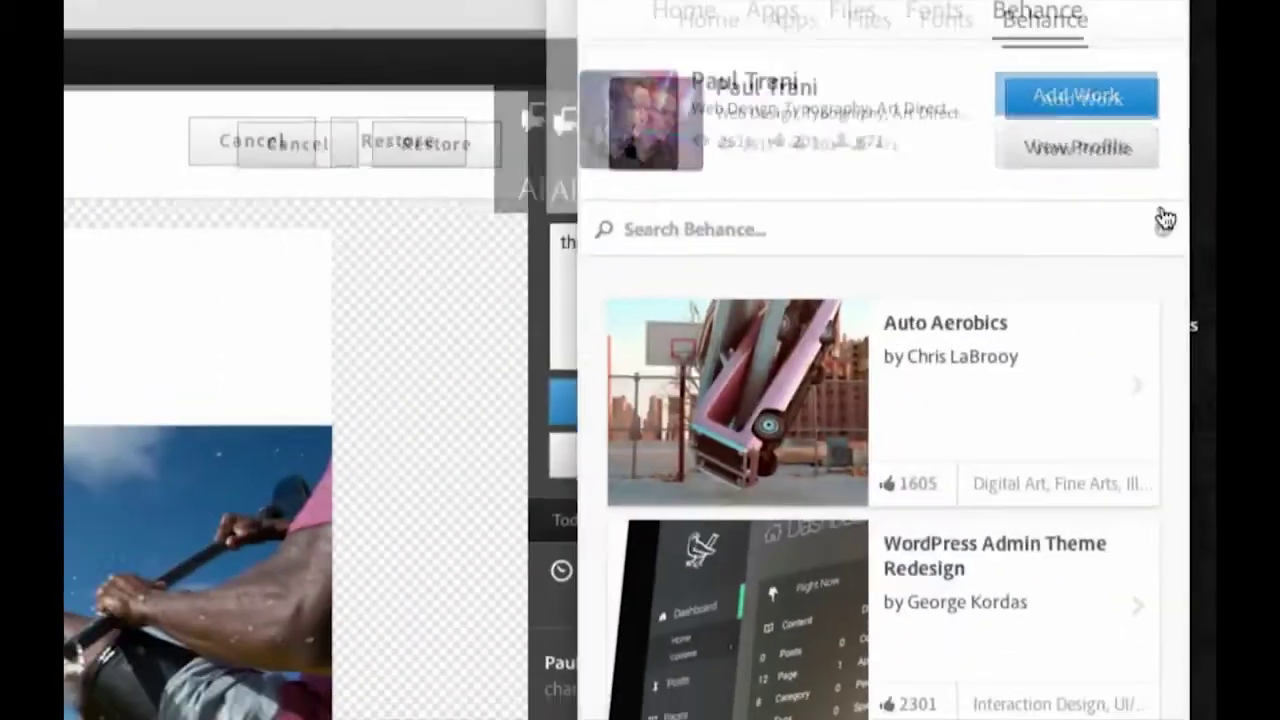
scroll(955, 485, "down", 8)
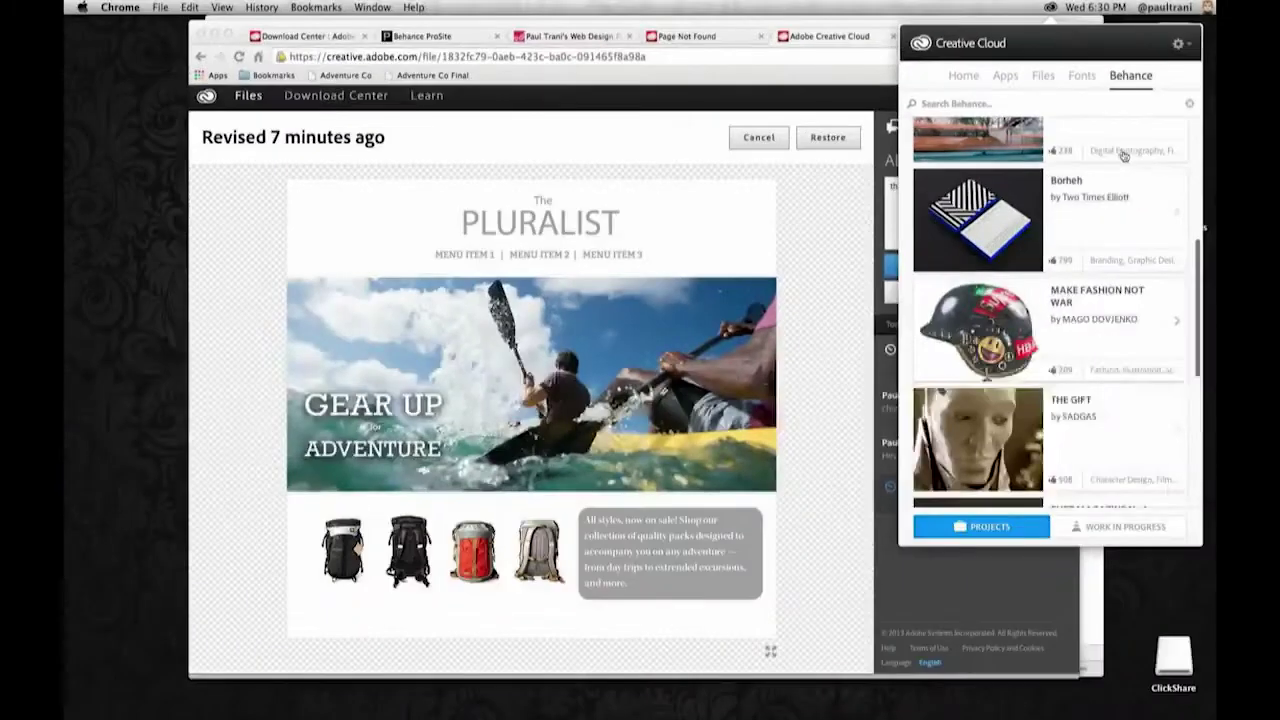
scroll(1120, 155, "up", 10)
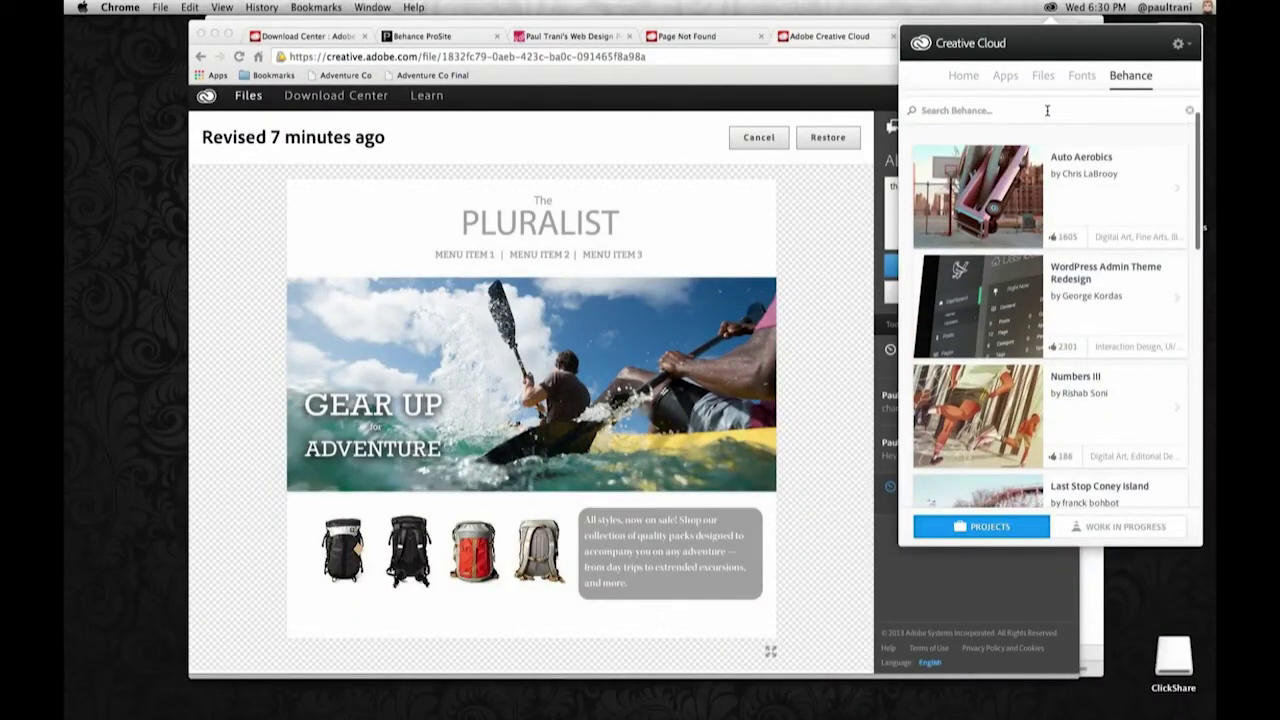
type("al")
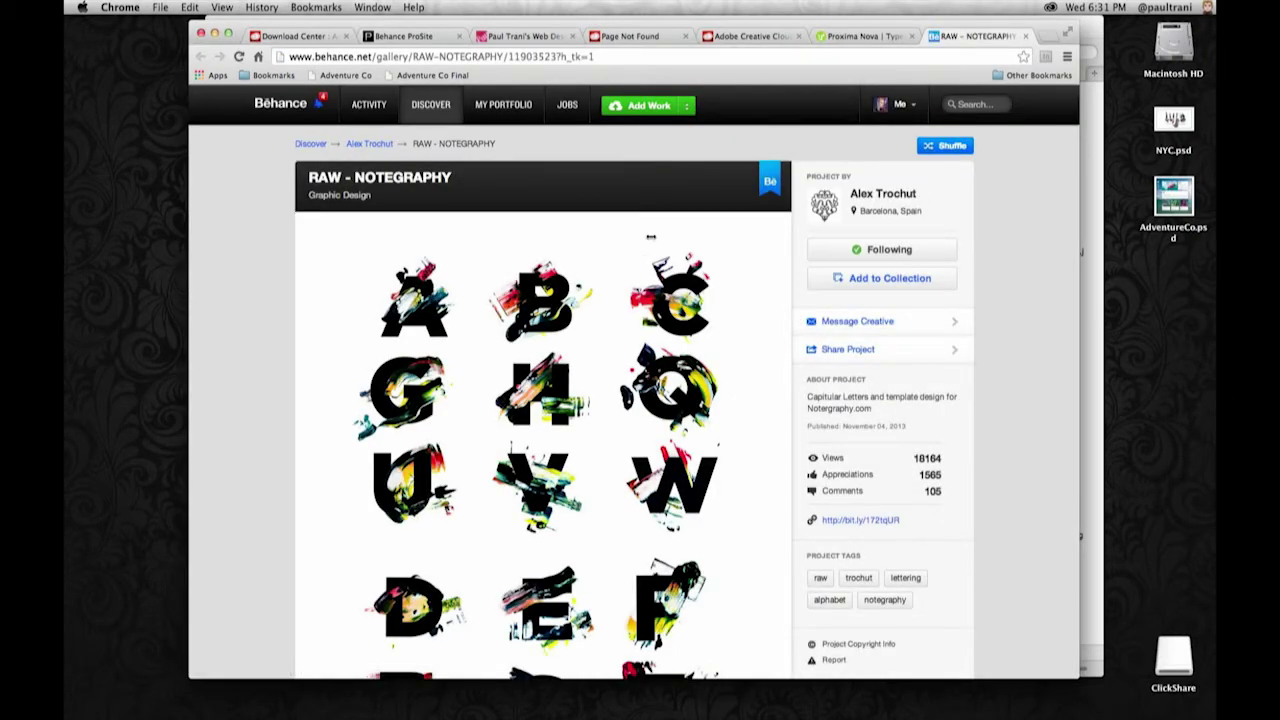
- Browse the RAW - NOTEGRAPHY letter images and comments, then appreciate the project
scroll(237, 322, "down", 15)
scroll(237, 322, "down", 12)
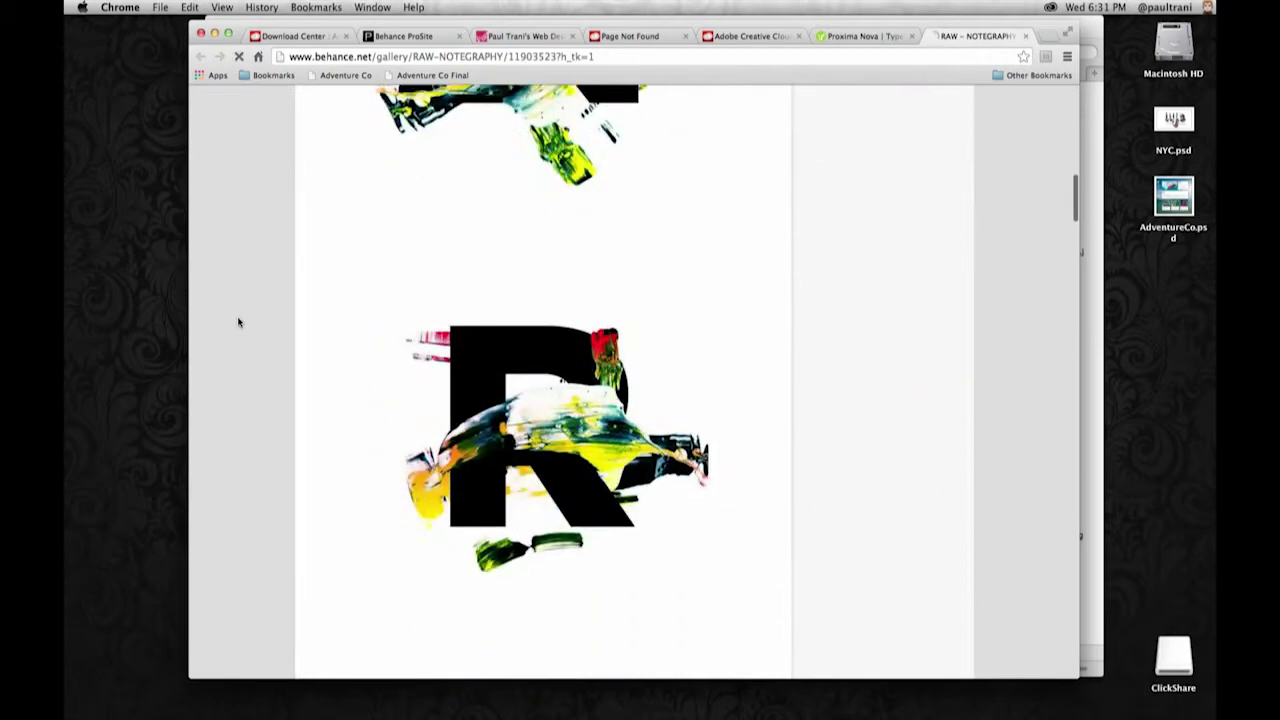
scroll(238, 322, "down", 15)
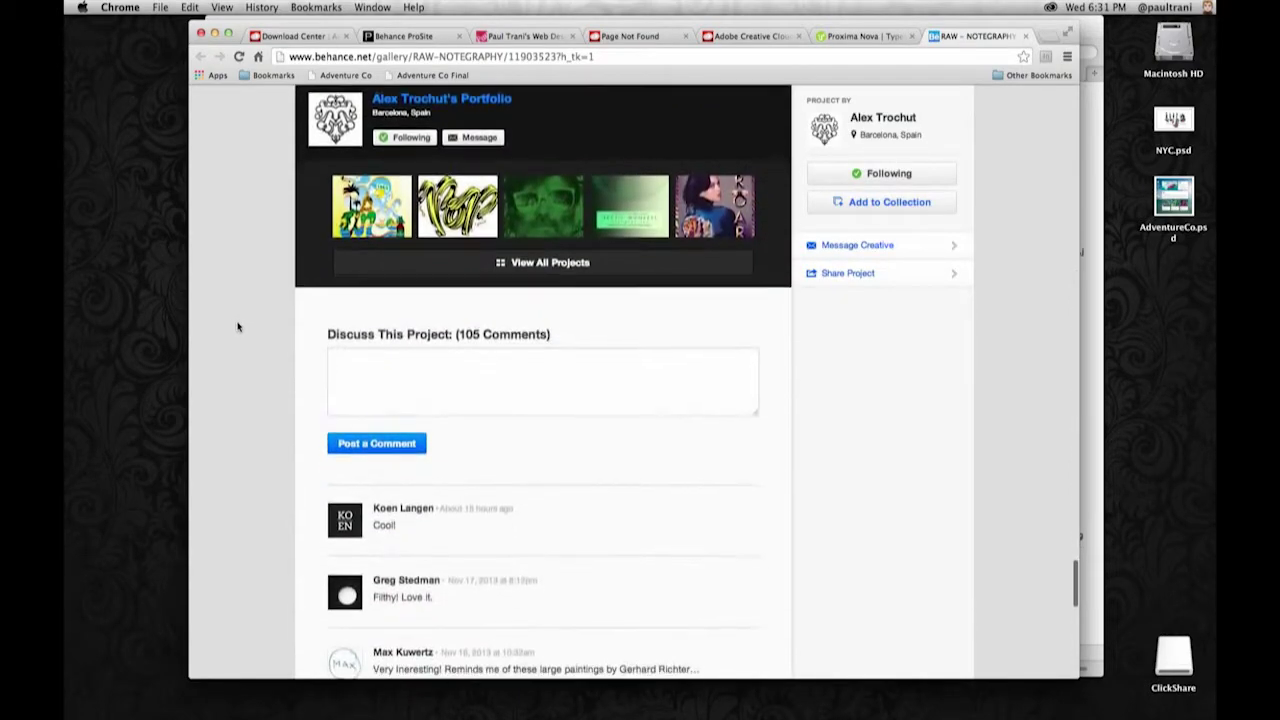
scroll(251, 334, "up", 5)
left_click(541, 401)
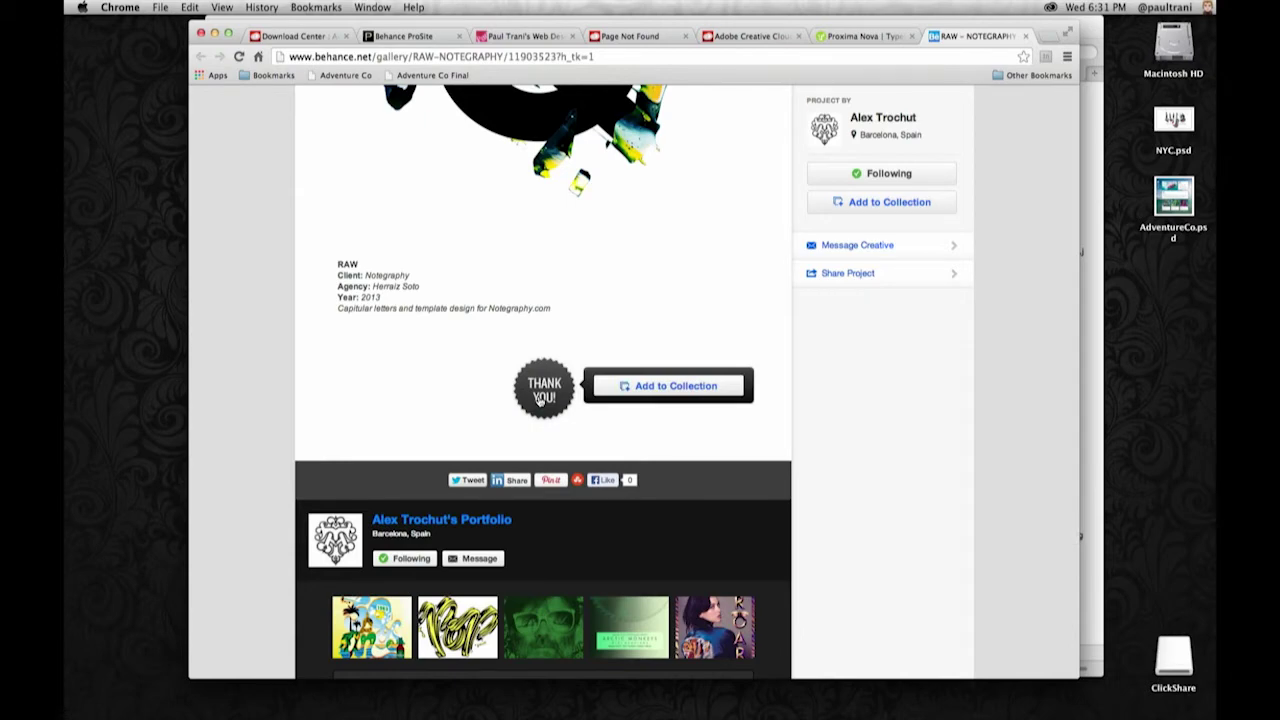
- Return to the top of the project page and choose Add Work
scroll(417, 324, "up", 20)
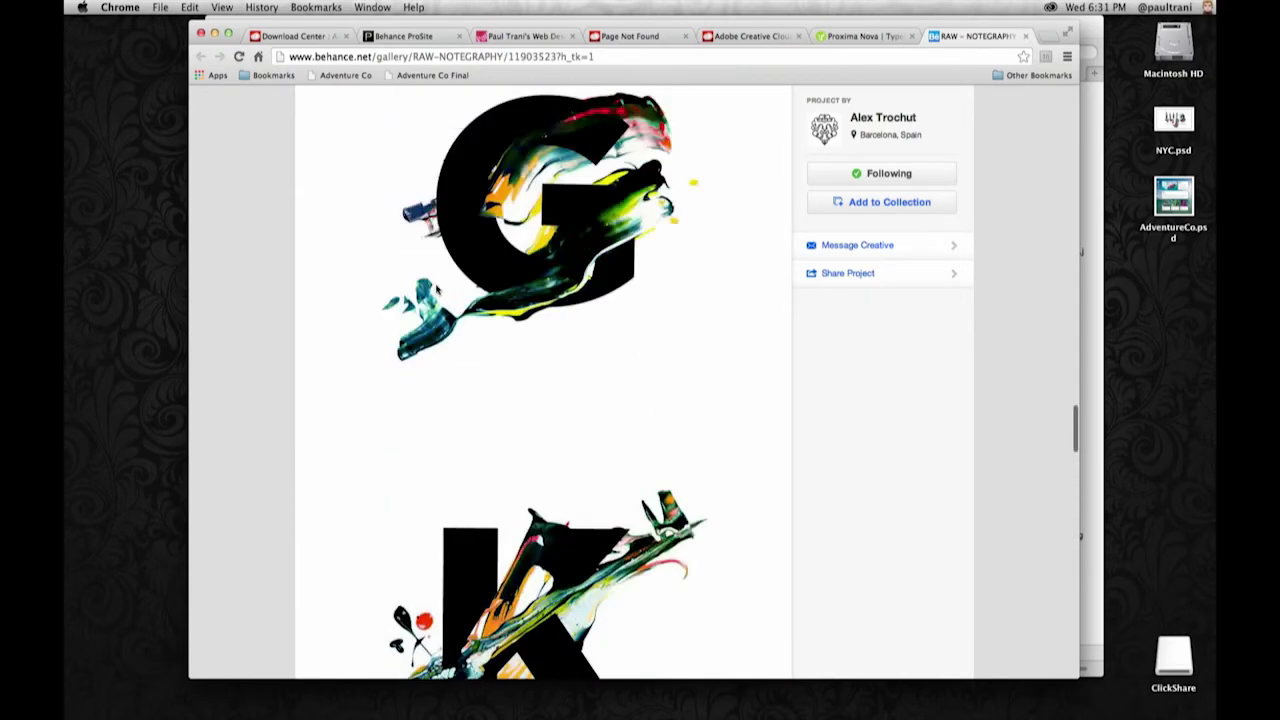
scroll(434, 283, "up", 15)
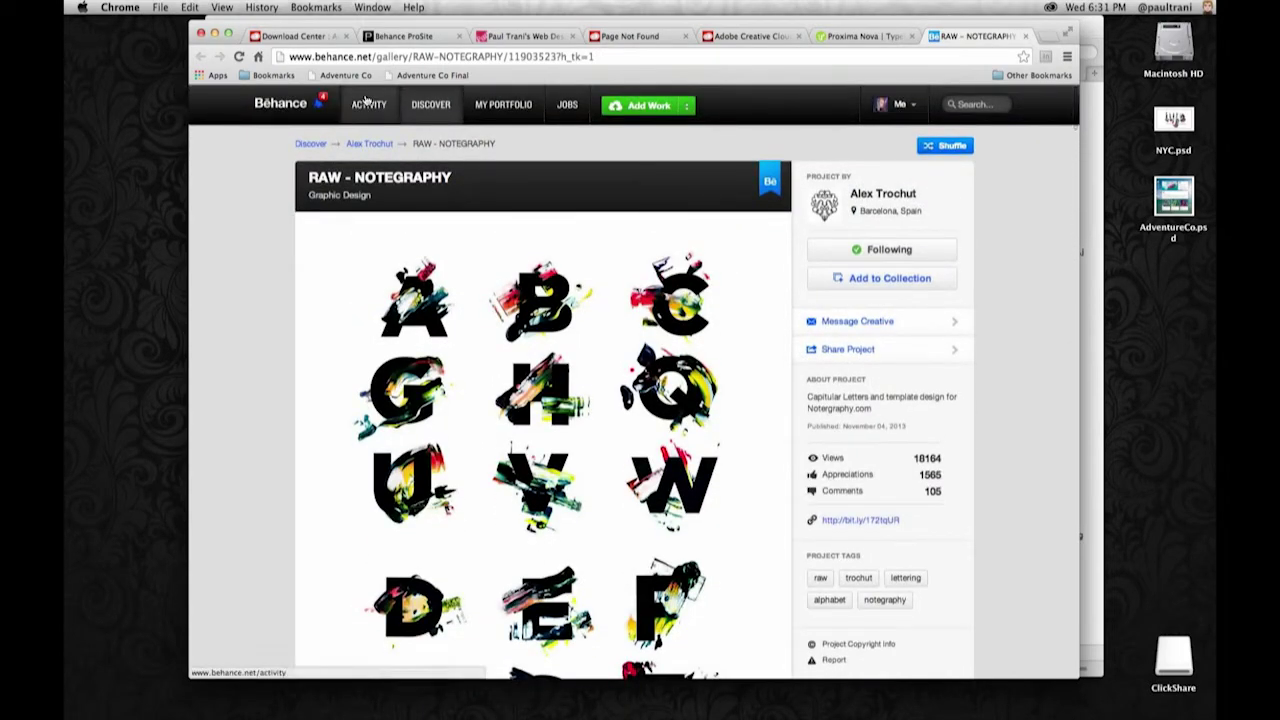
mouse_move(503, 104)
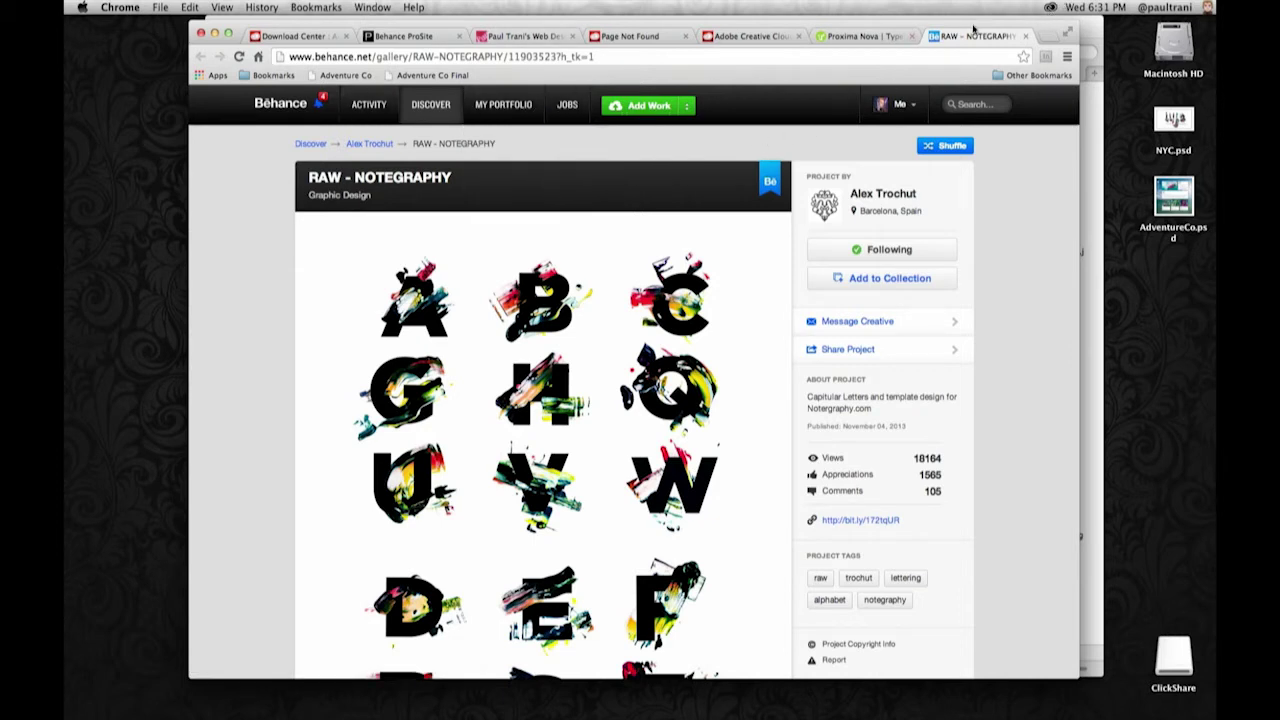
left_click(632, 107)
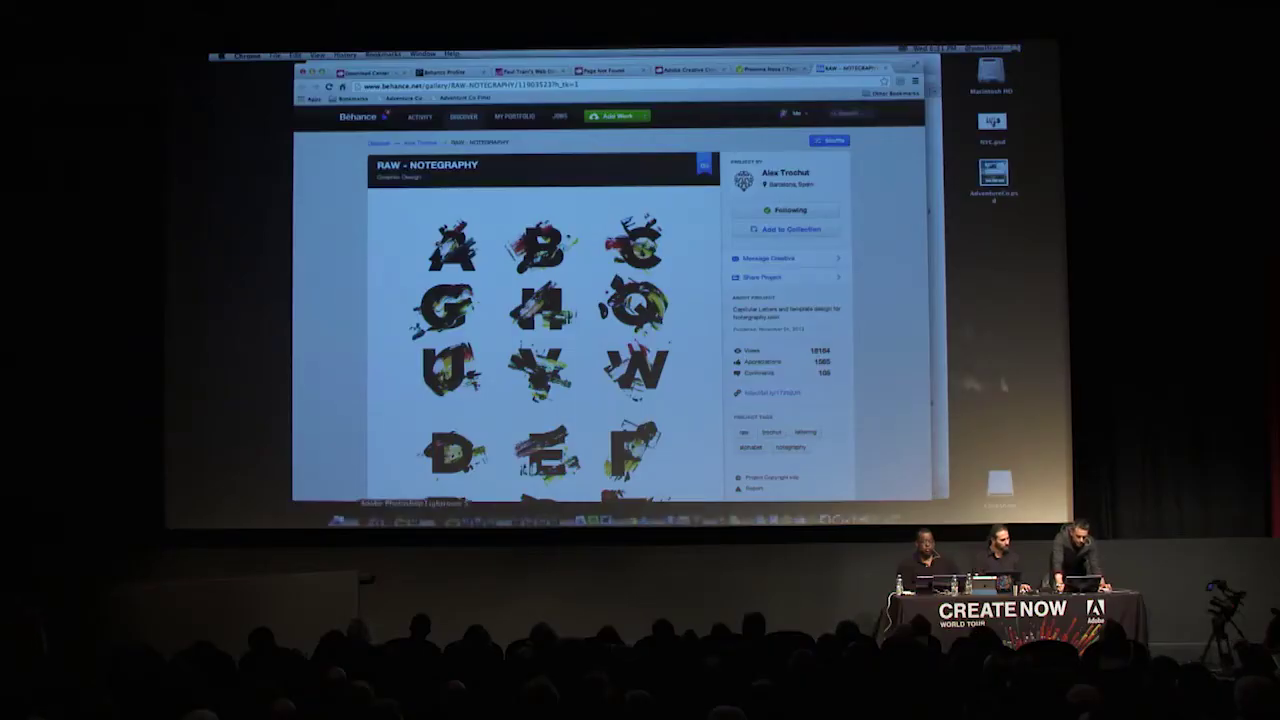
- Bring NYC.psd back up in Photoshop and start sharing it on Behance
left_click(376, 520)
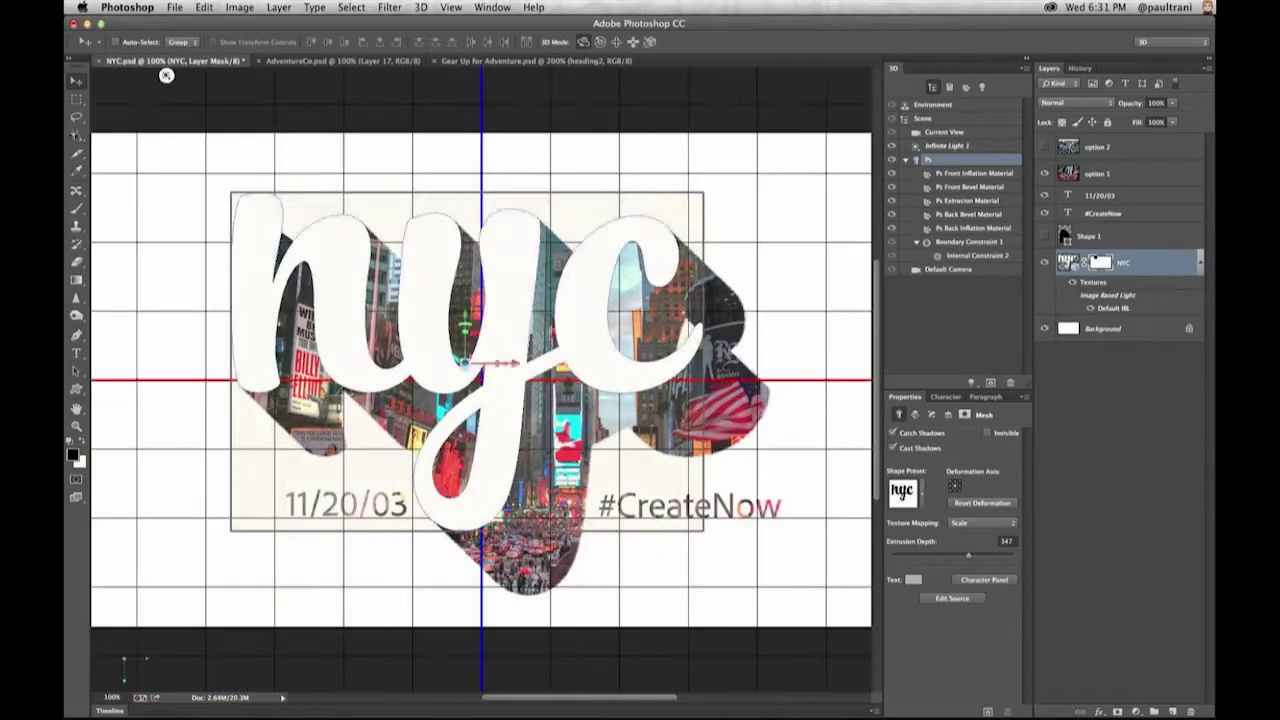
key("m")
left_click(174, 7)
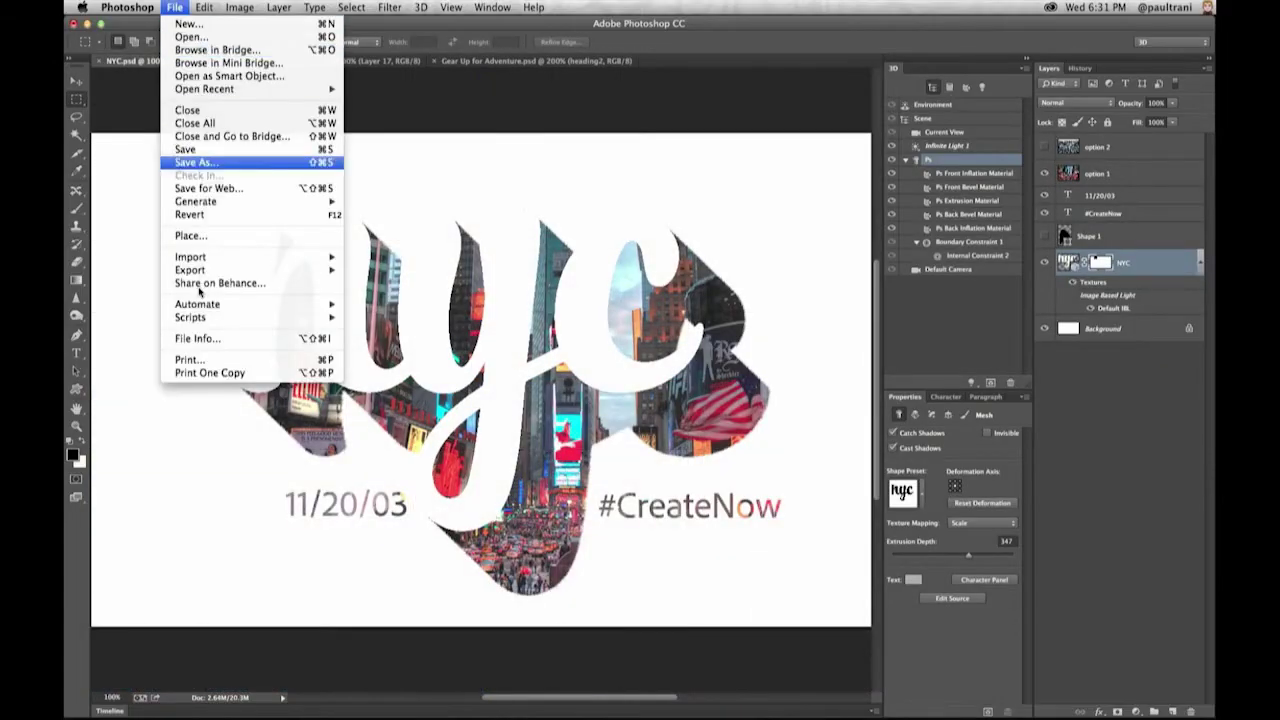
left_click(199, 288)
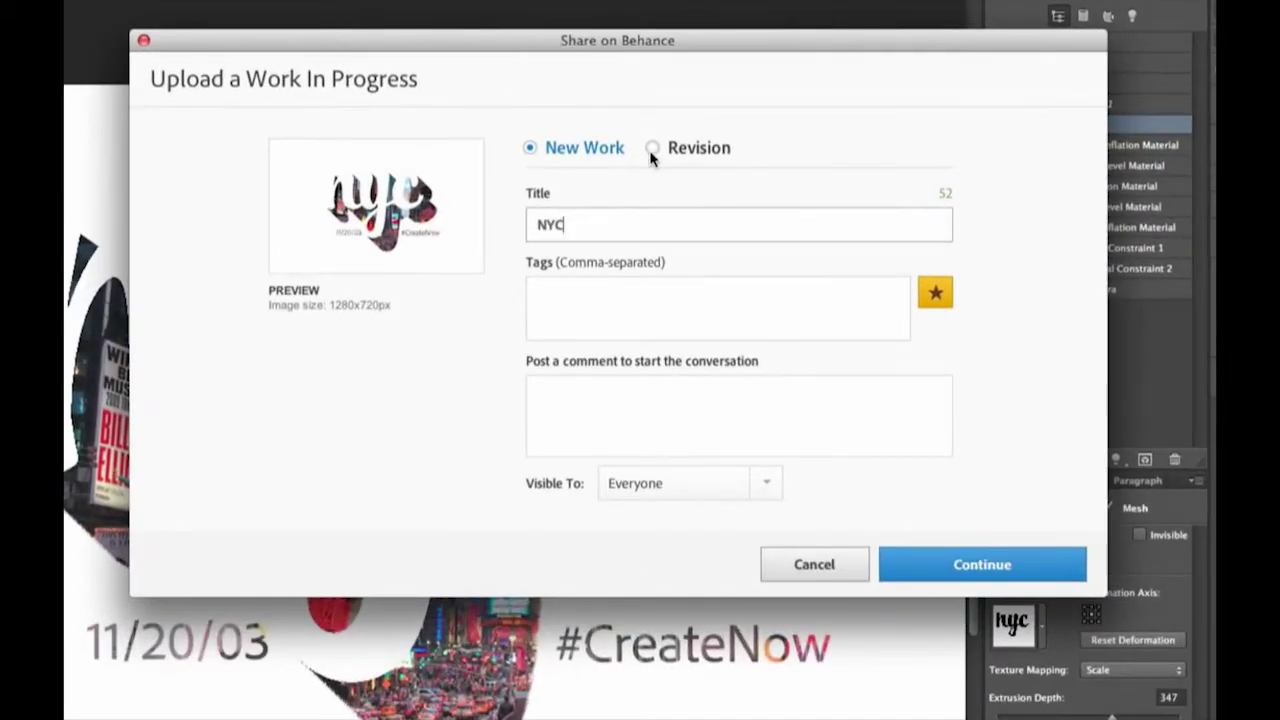
- Upload the design as a revision of the NYC work with the comment 'Is this one better?'
left_click(652, 150)
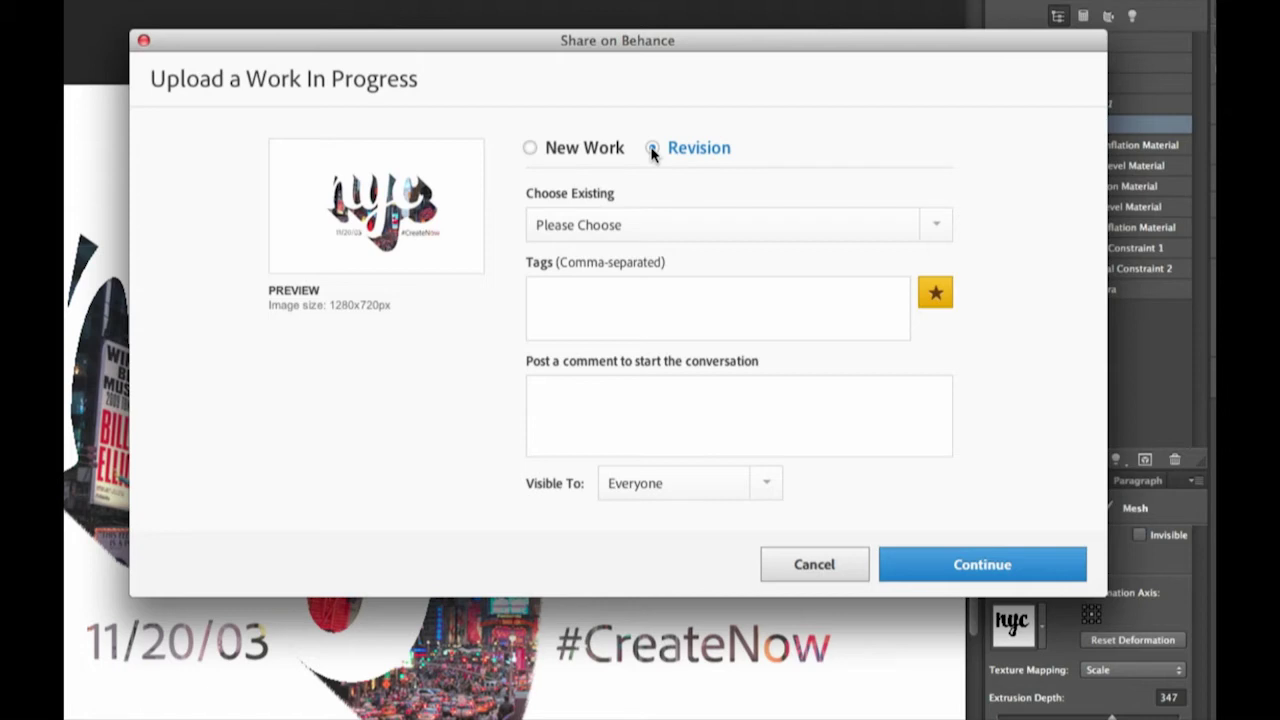
left_click(859, 235)
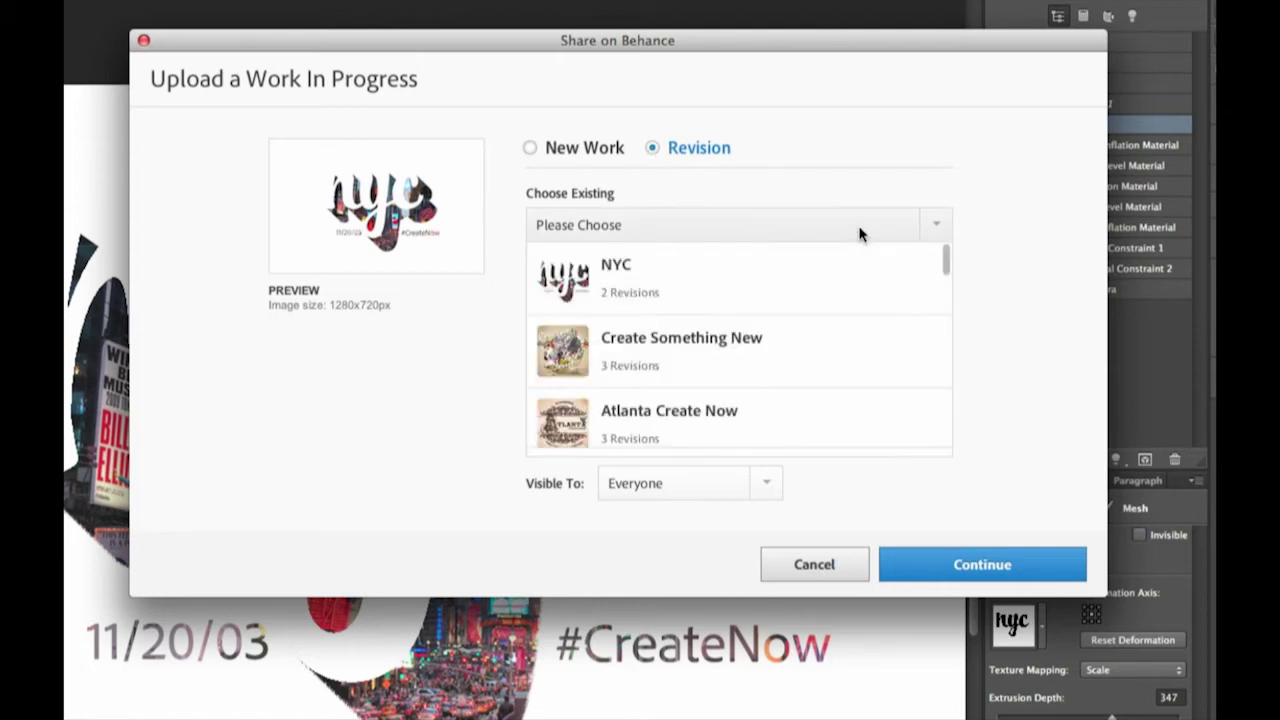
left_click(633, 292)
left_click(573, 410)
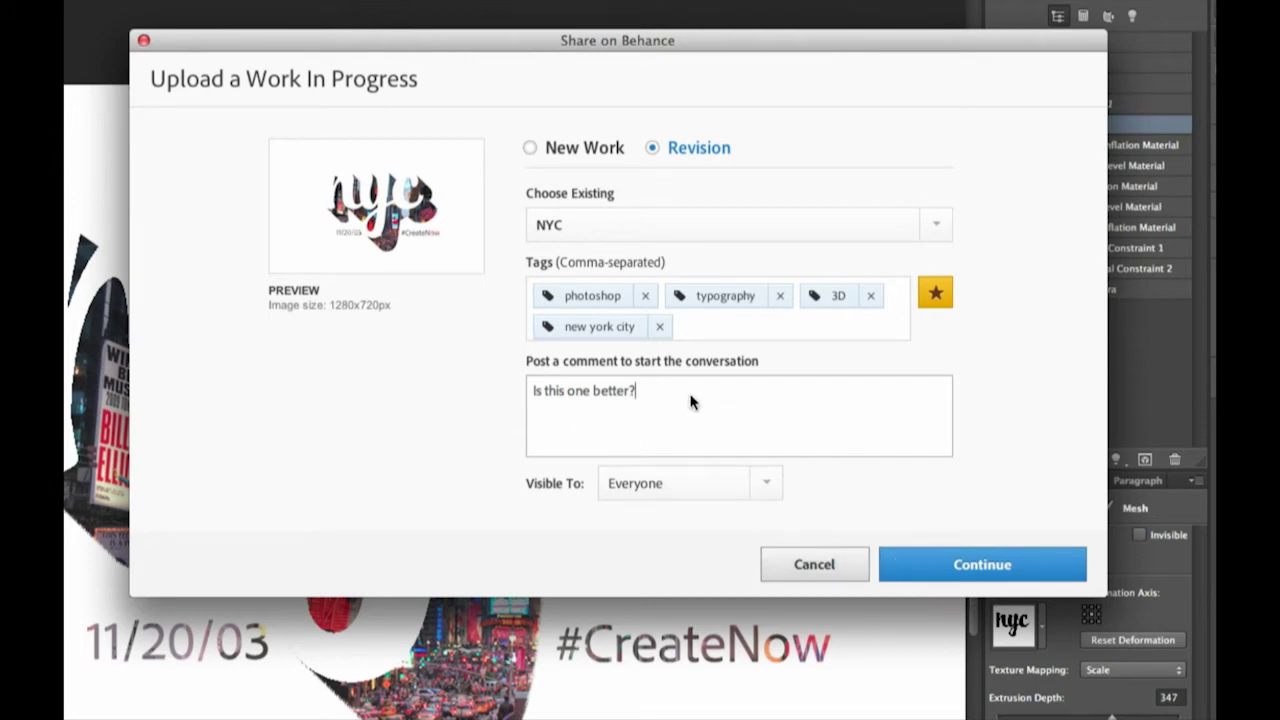
type("Is this one better?")
key("super+a")
left_click(900, 562)
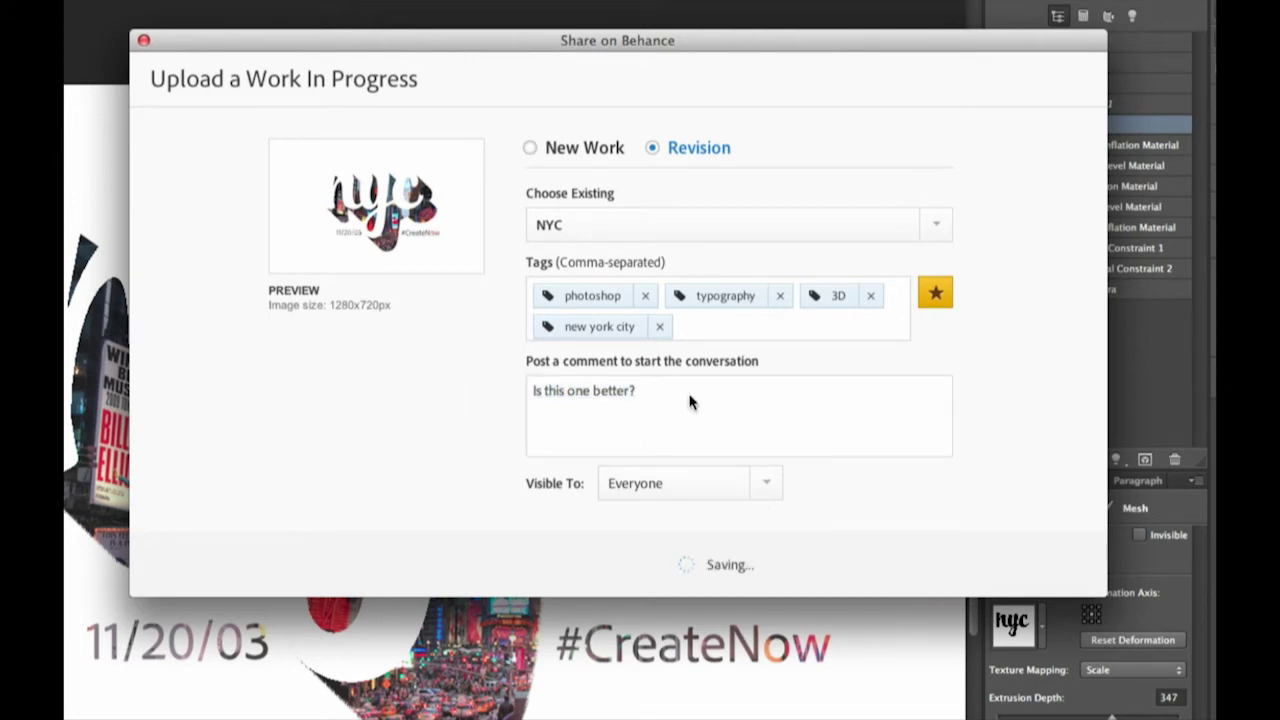
- Share the #createnow promotion message without posting it to LinkedIn
left_click(653, 297)
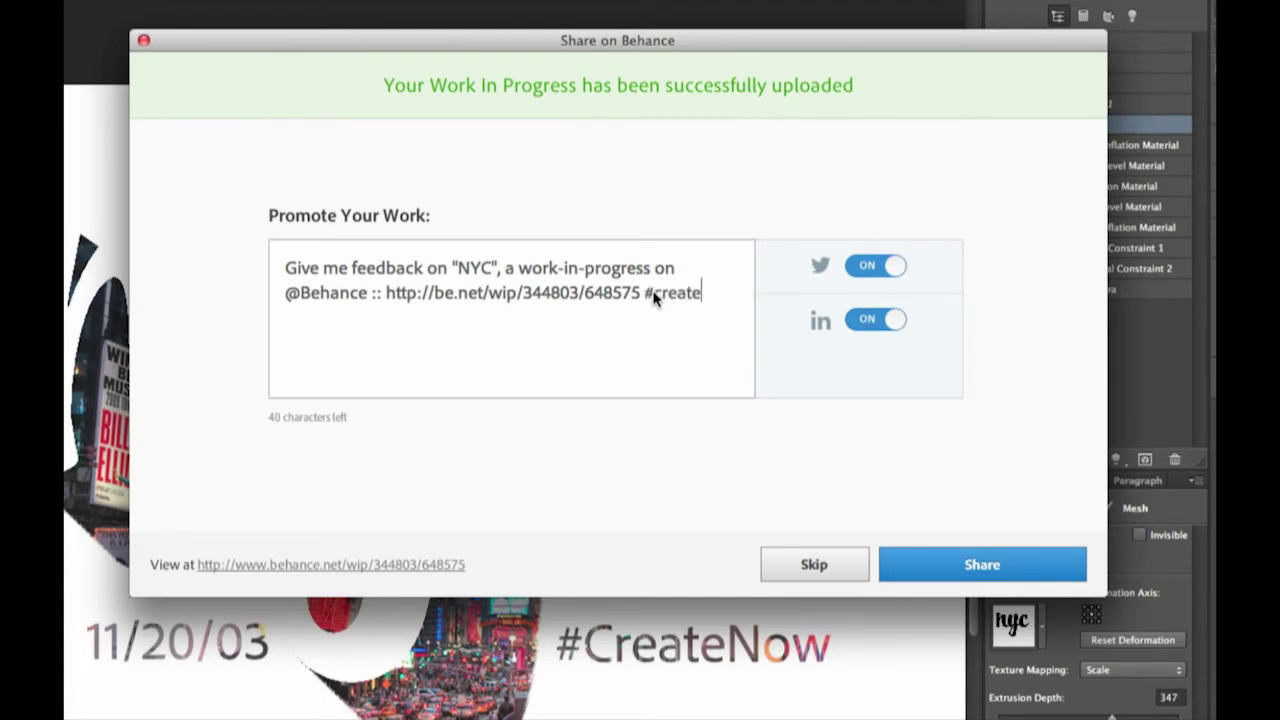
left_click(866, 322)
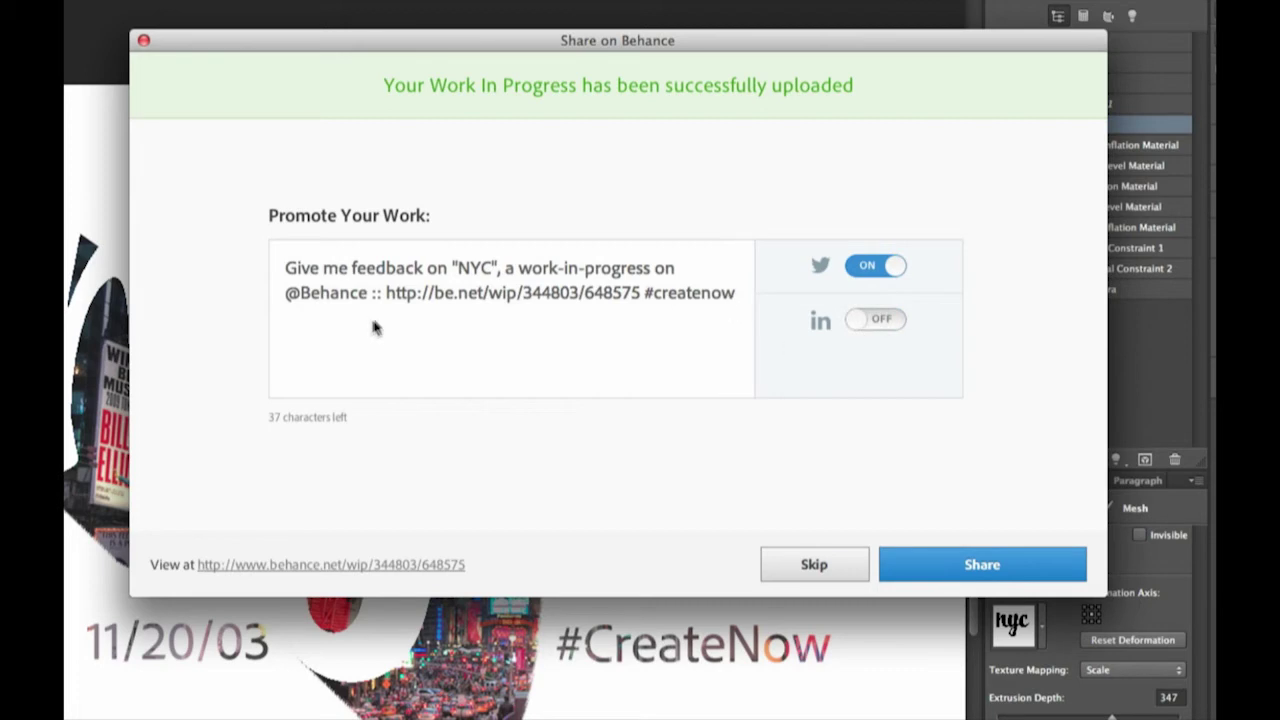
left_click_drag(645, 297, 754, 297)
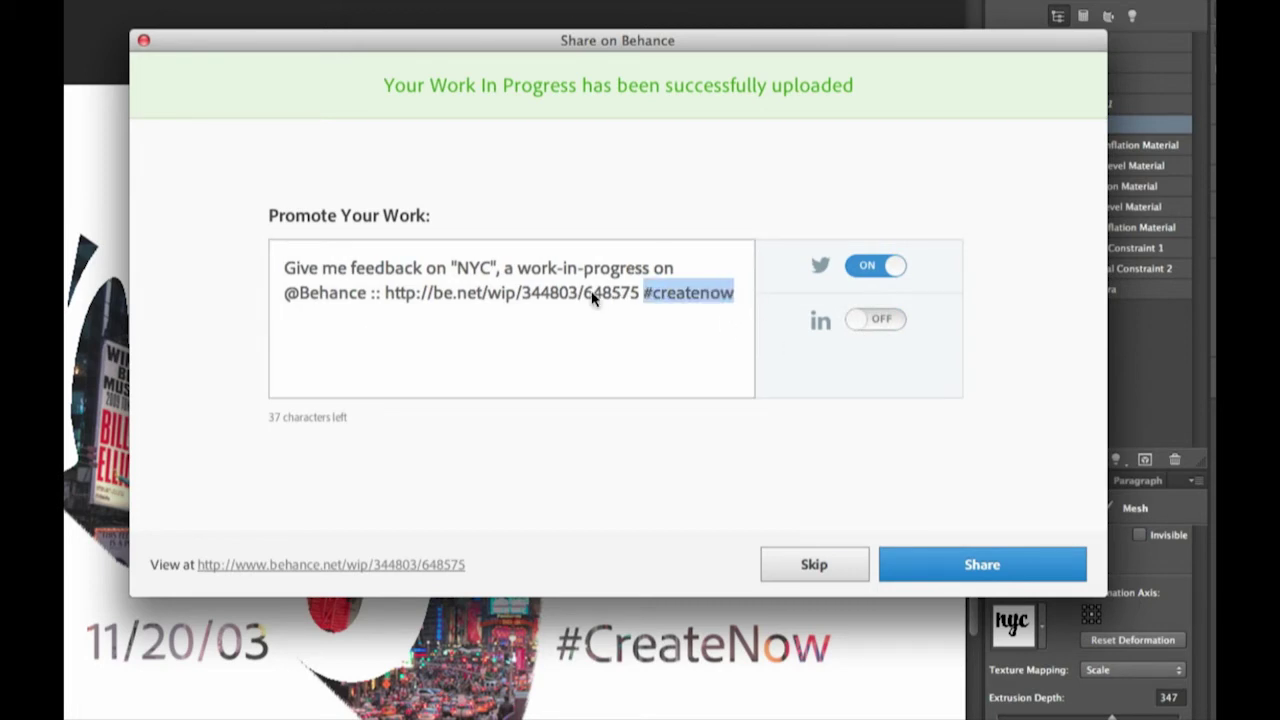
left_click(994, 568)
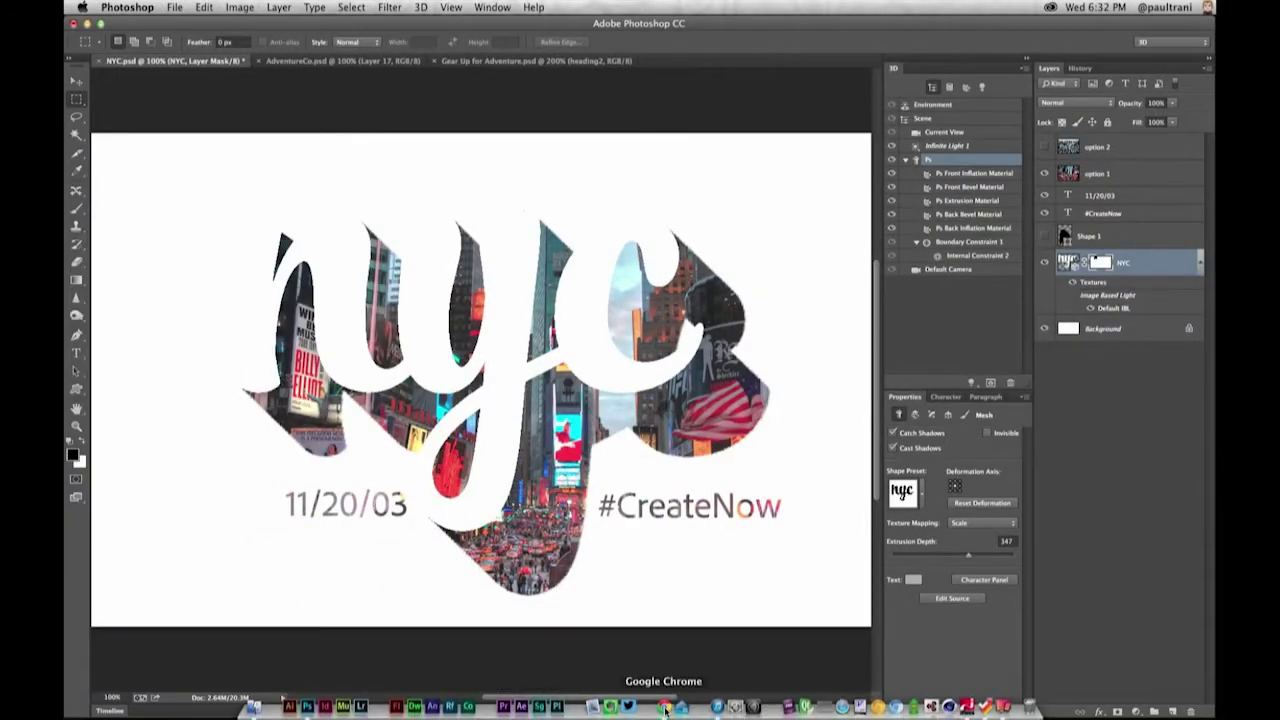
- In Behance, open the NYC project from My Work > Work In Progress
left_click(663, 706)
mouse_move(495, 106)
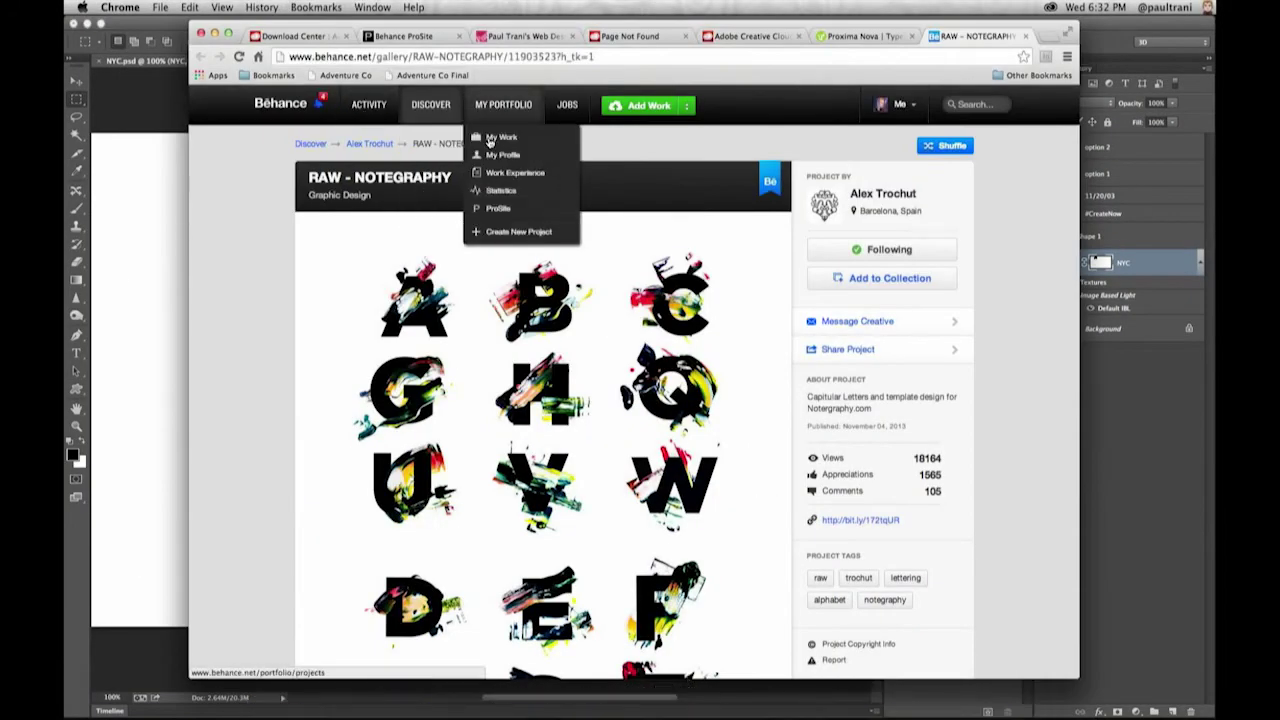
left_click(489, 139)
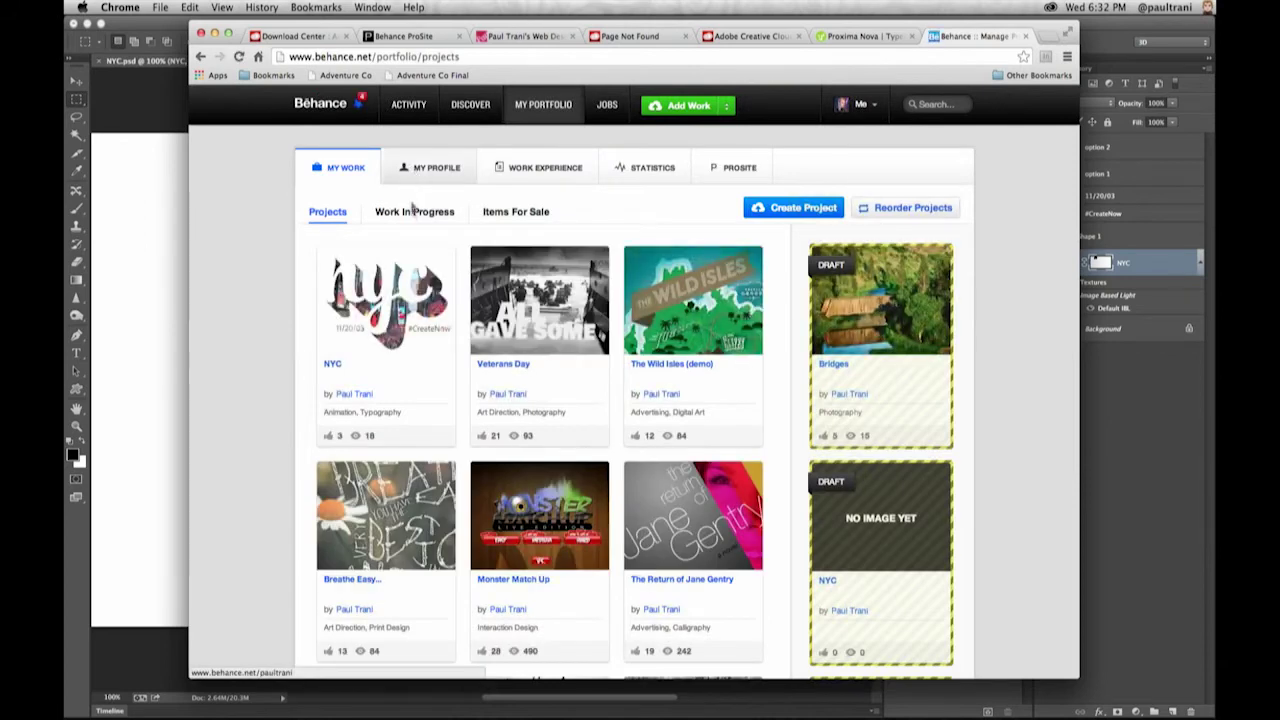
left_click(412, 213)
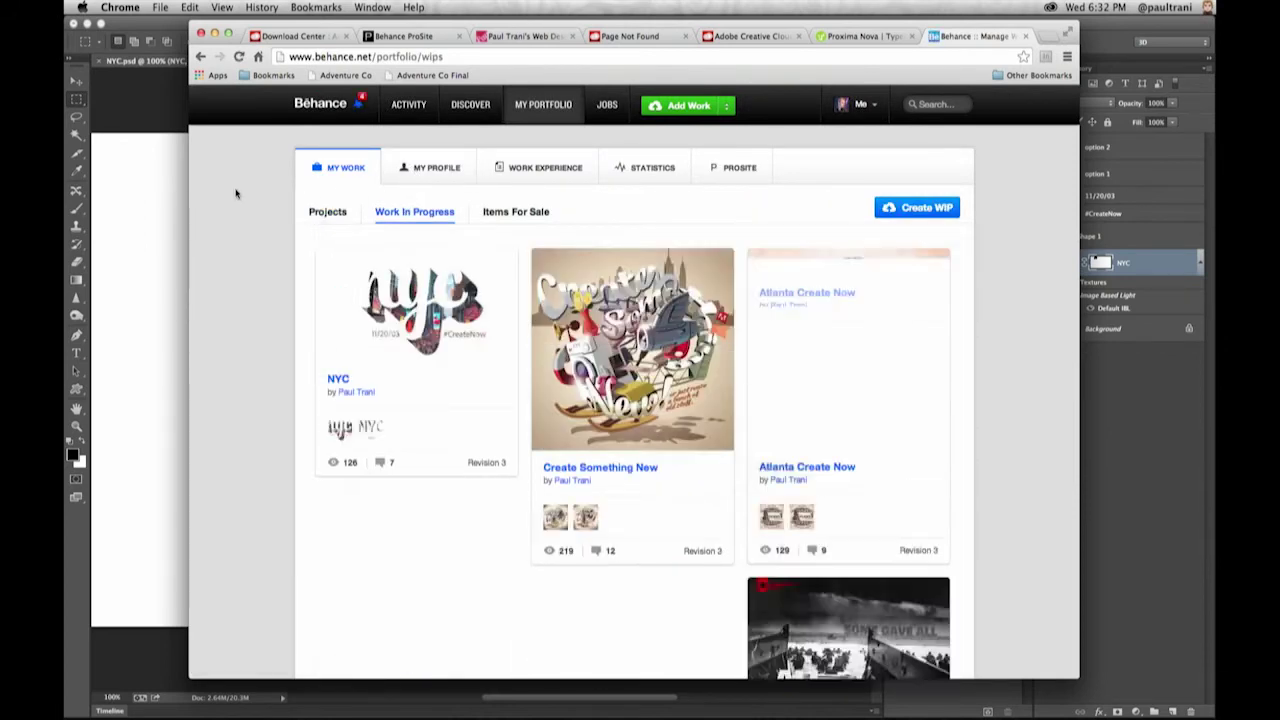
mouse_move(355, 283)
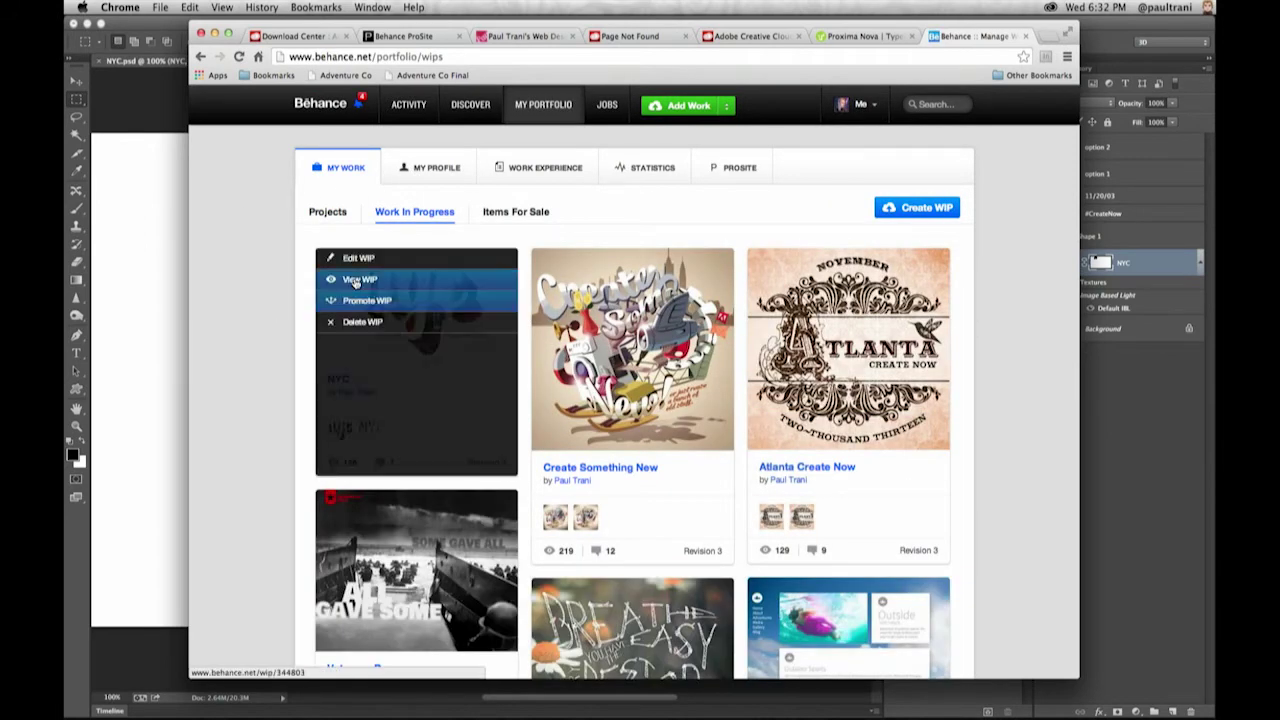
left_click(355, 280)
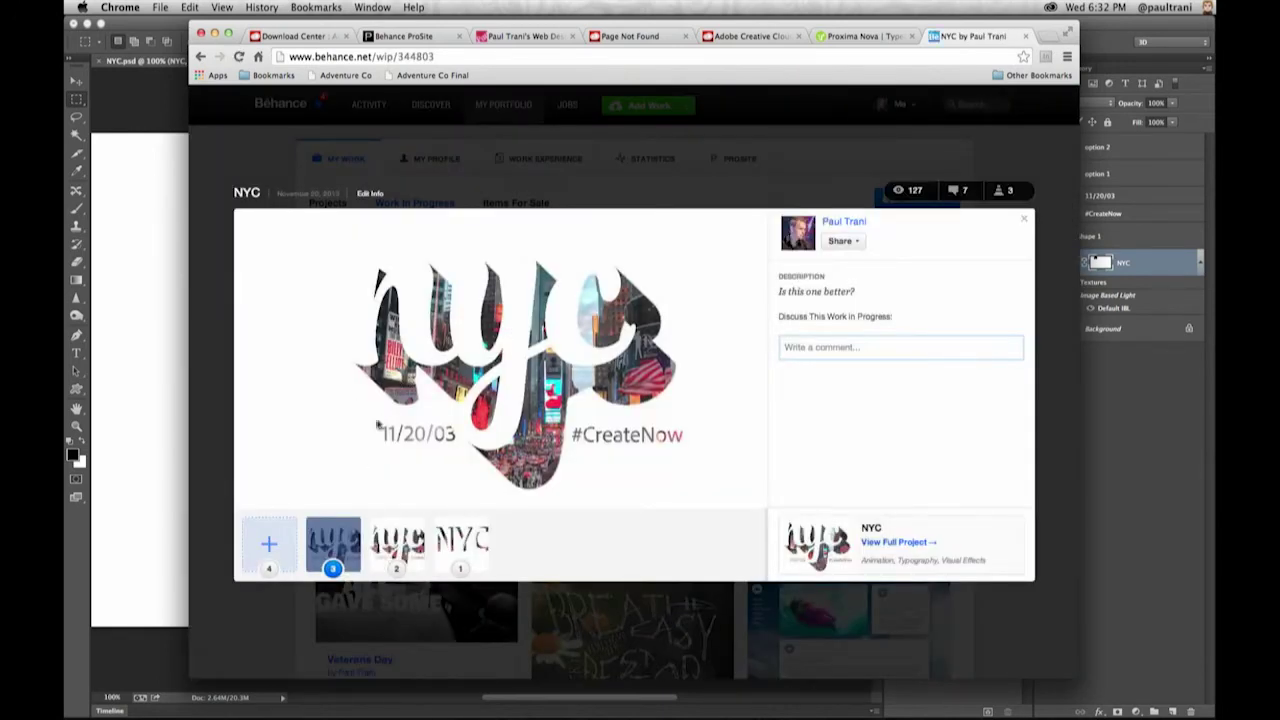
- Read the feedback on NYC revisions 2 and 3, then close the revision viewer
left_click(390, 541)
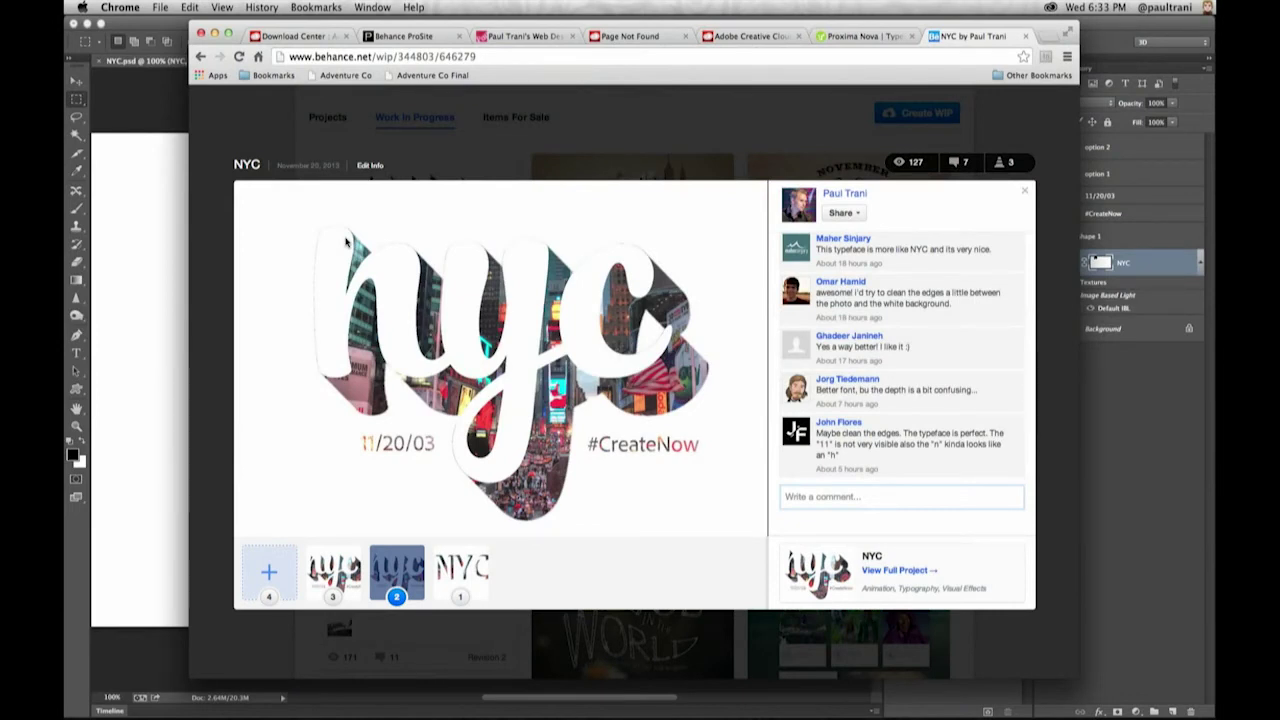
left_click(333, 570)
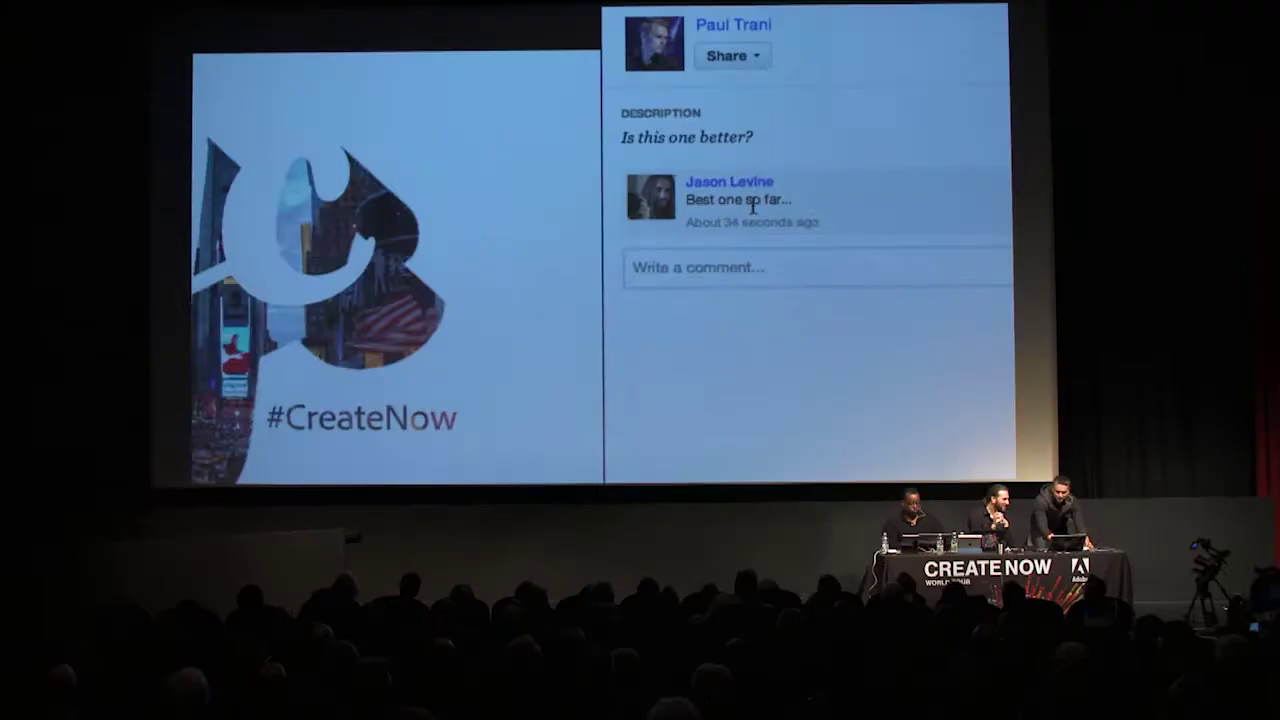
scroll(753, 205, "down", 5)
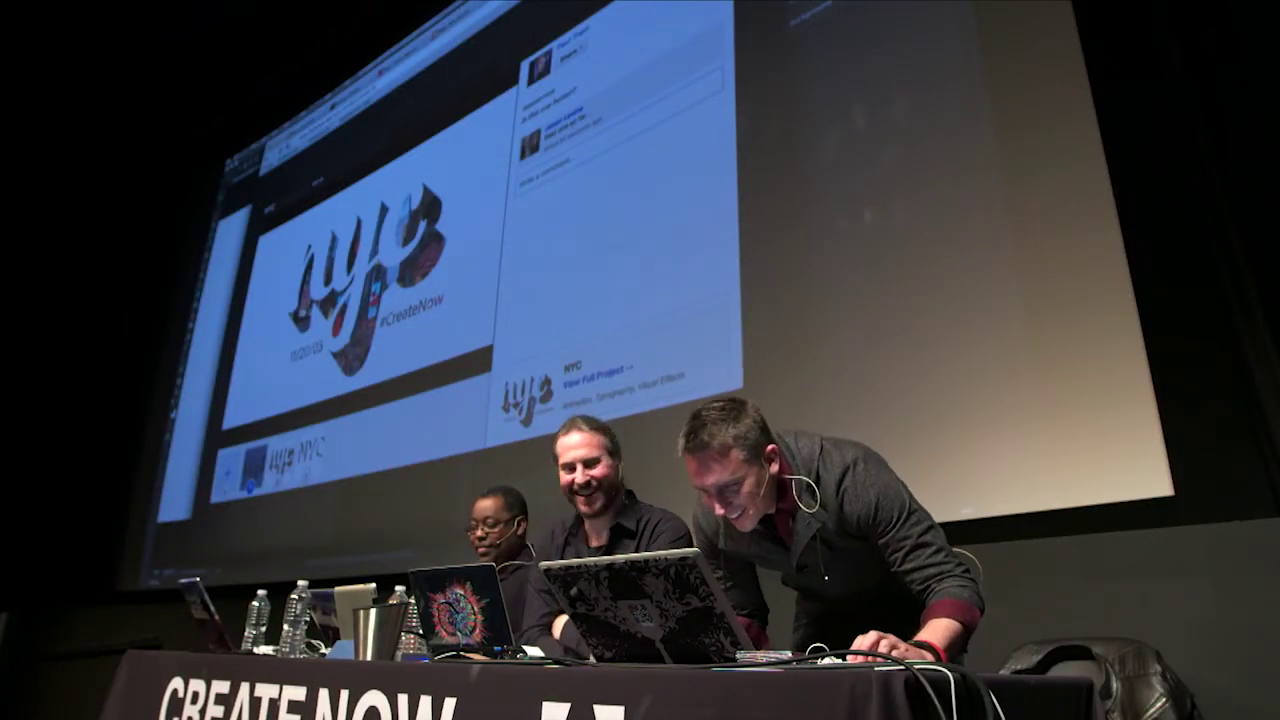
key("Escape")
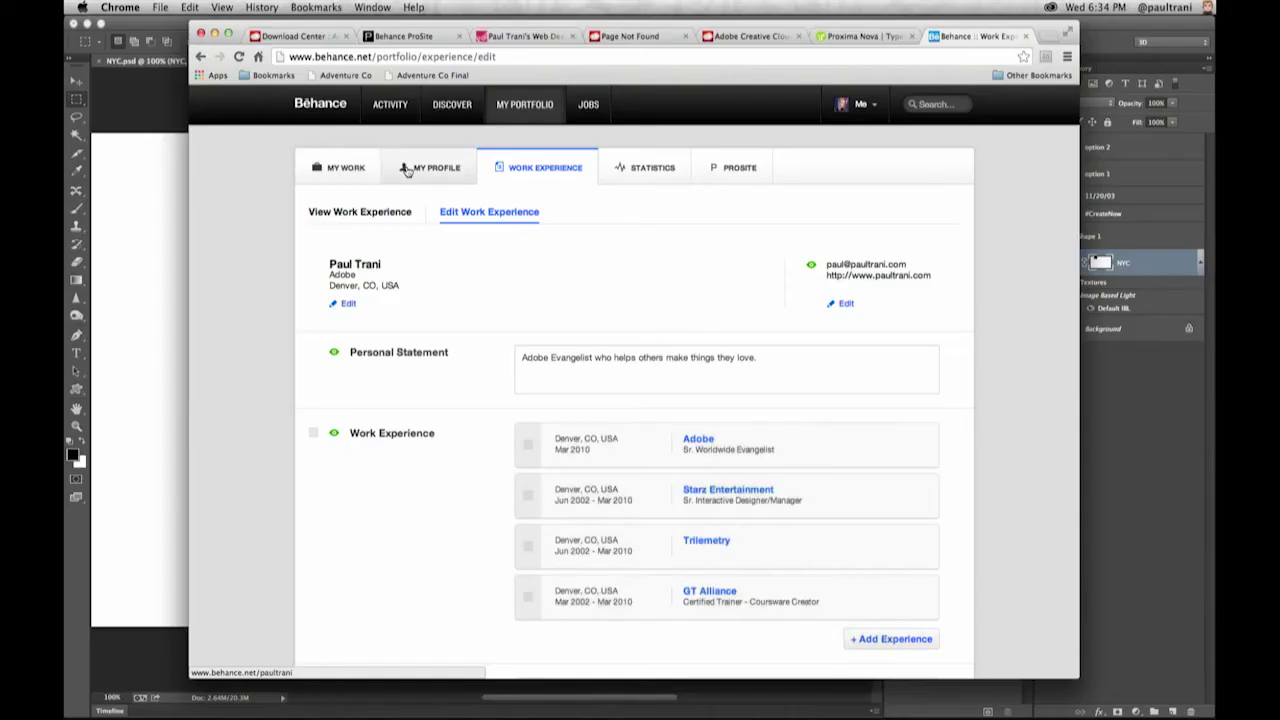
- Go from the My Profile page to the ProSite tab and open the ProSite editor
left_click(406, 170)
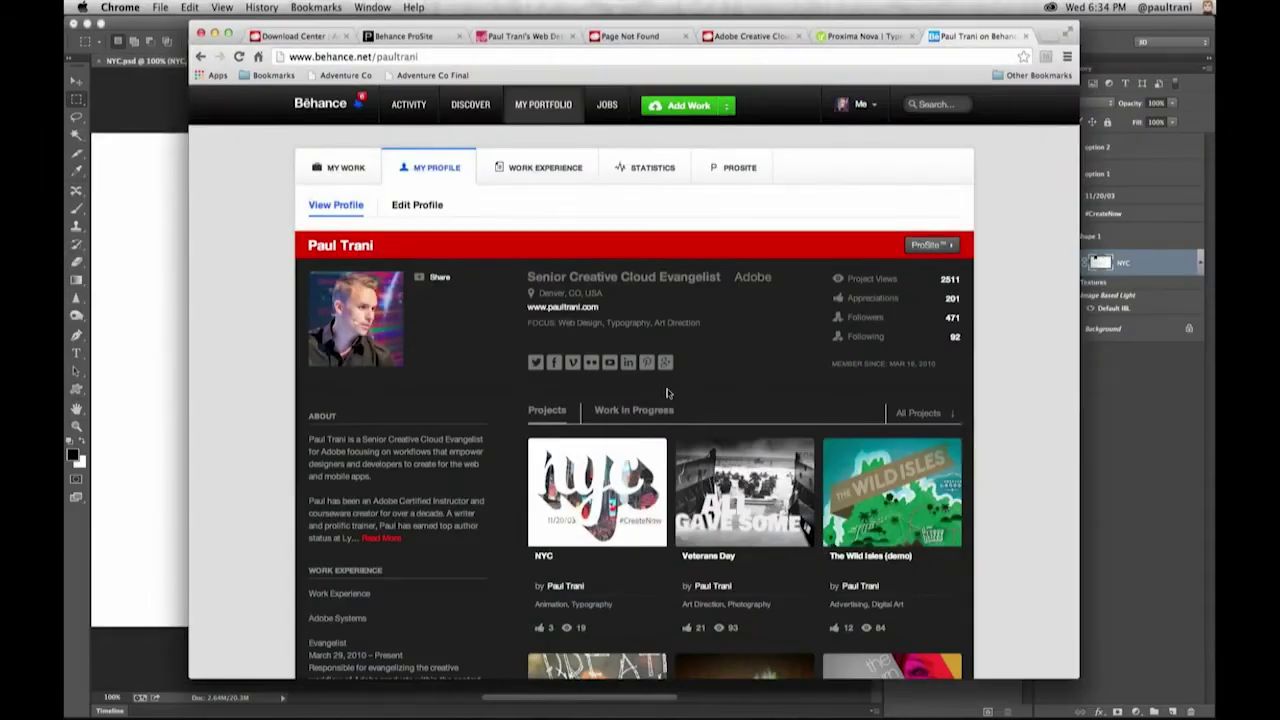
scroll(667, 393, "down", 5)
scroll(667, 393, "up", 5)
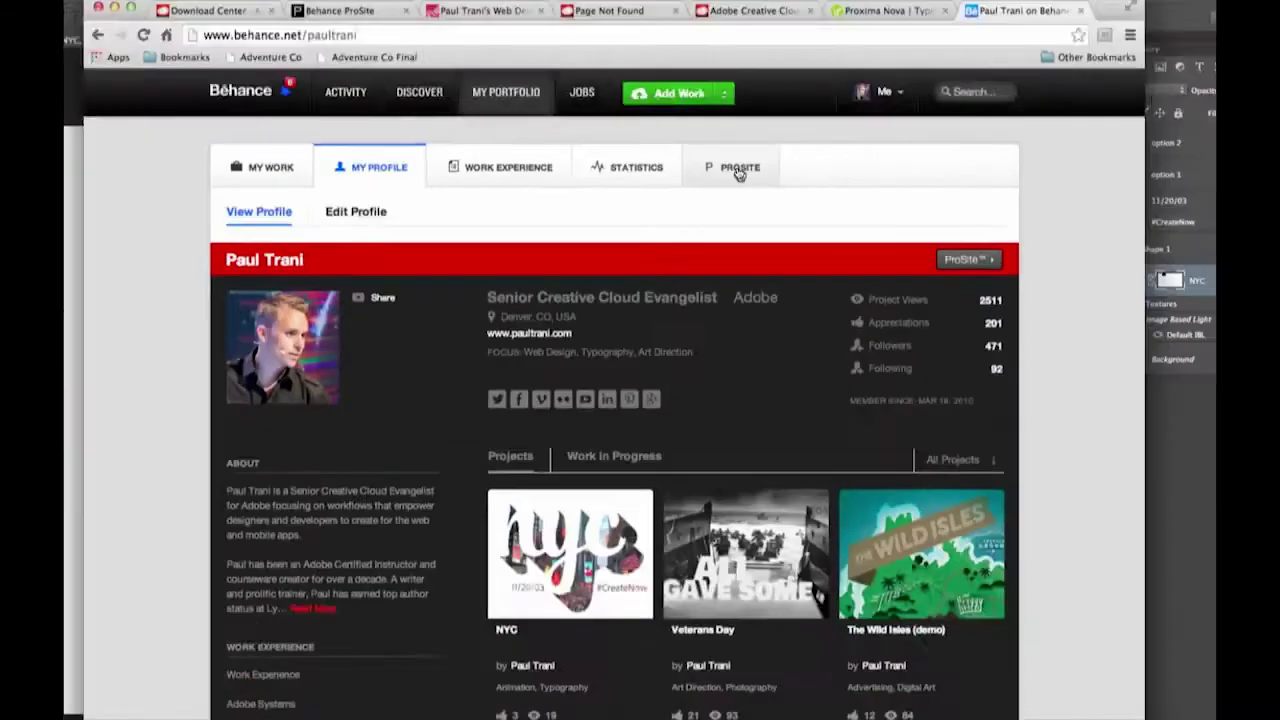
left_click(740, 178)
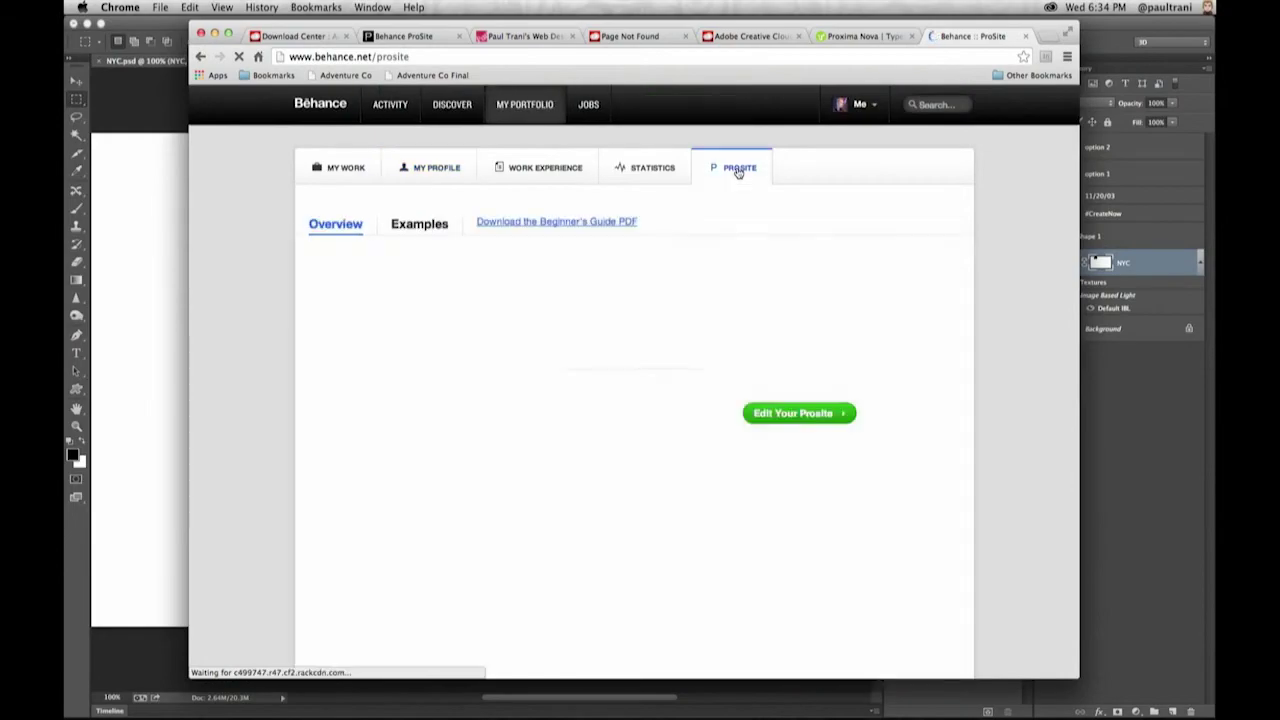
left_click(768, 354)
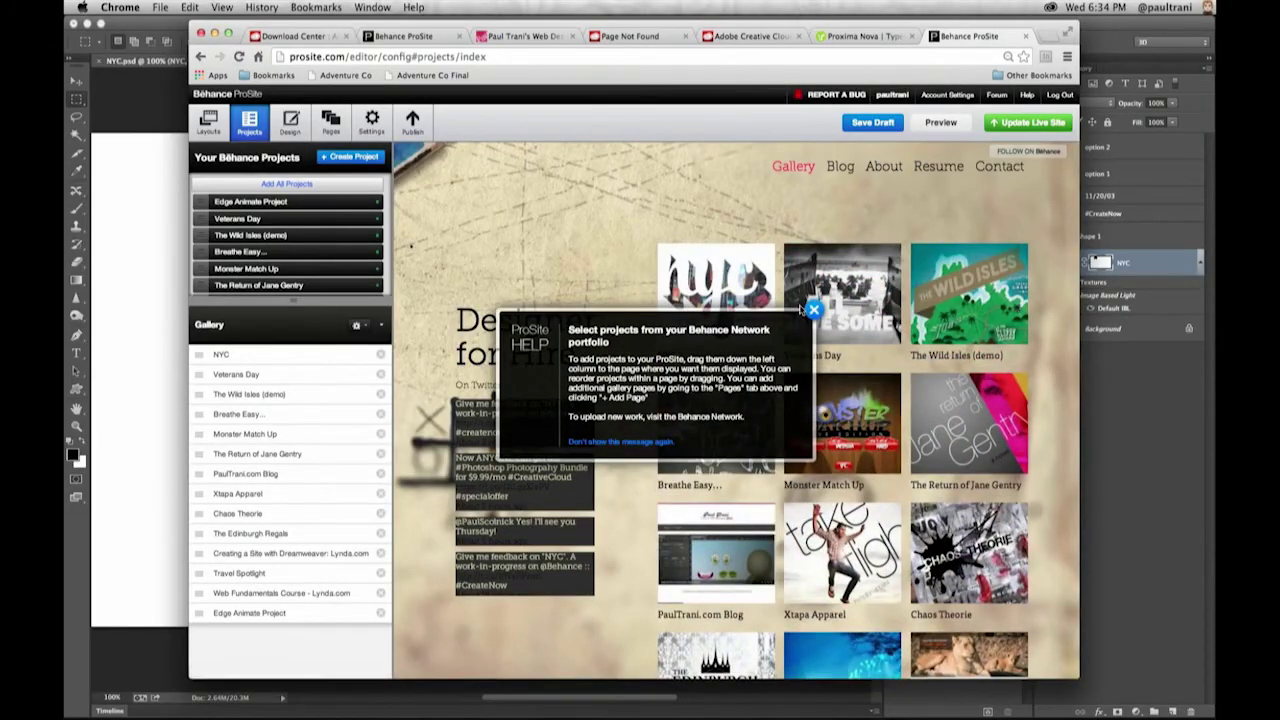
- Insert 'not' into the Design > Website Description text so it reads 'Designer not for Hire.' and save it
left_click(812, 310)
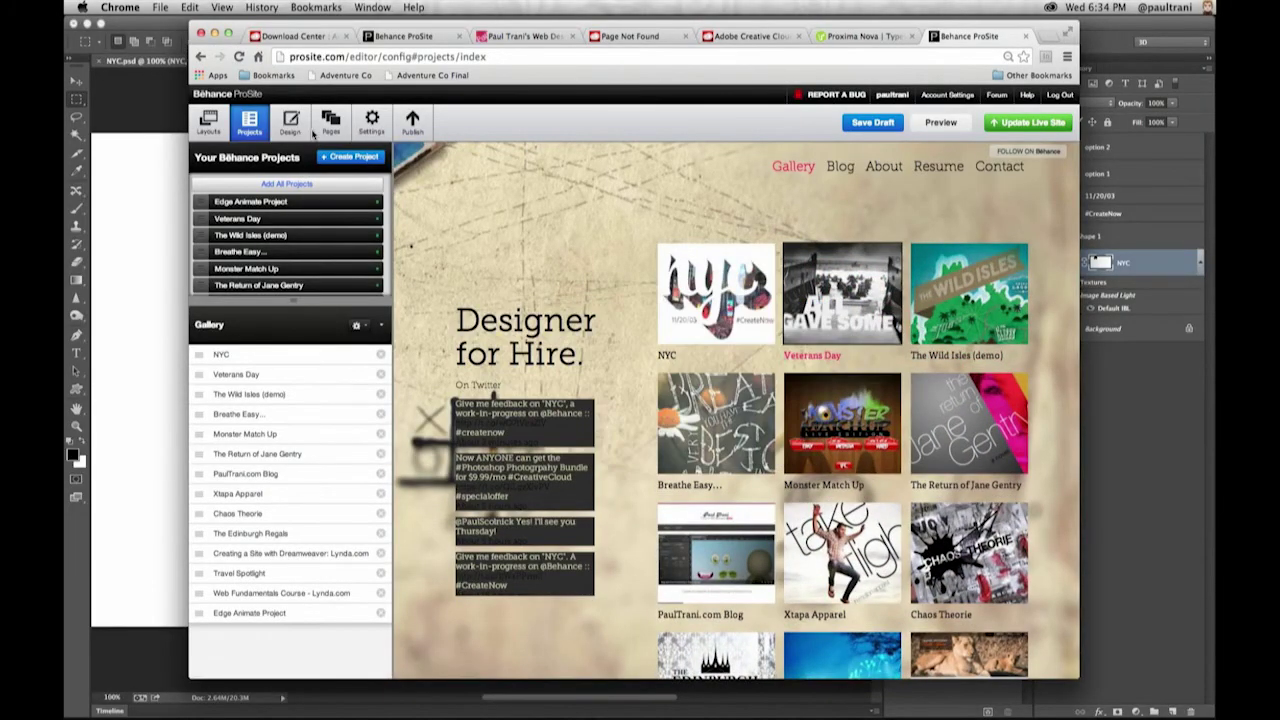
left_click(210, 124)
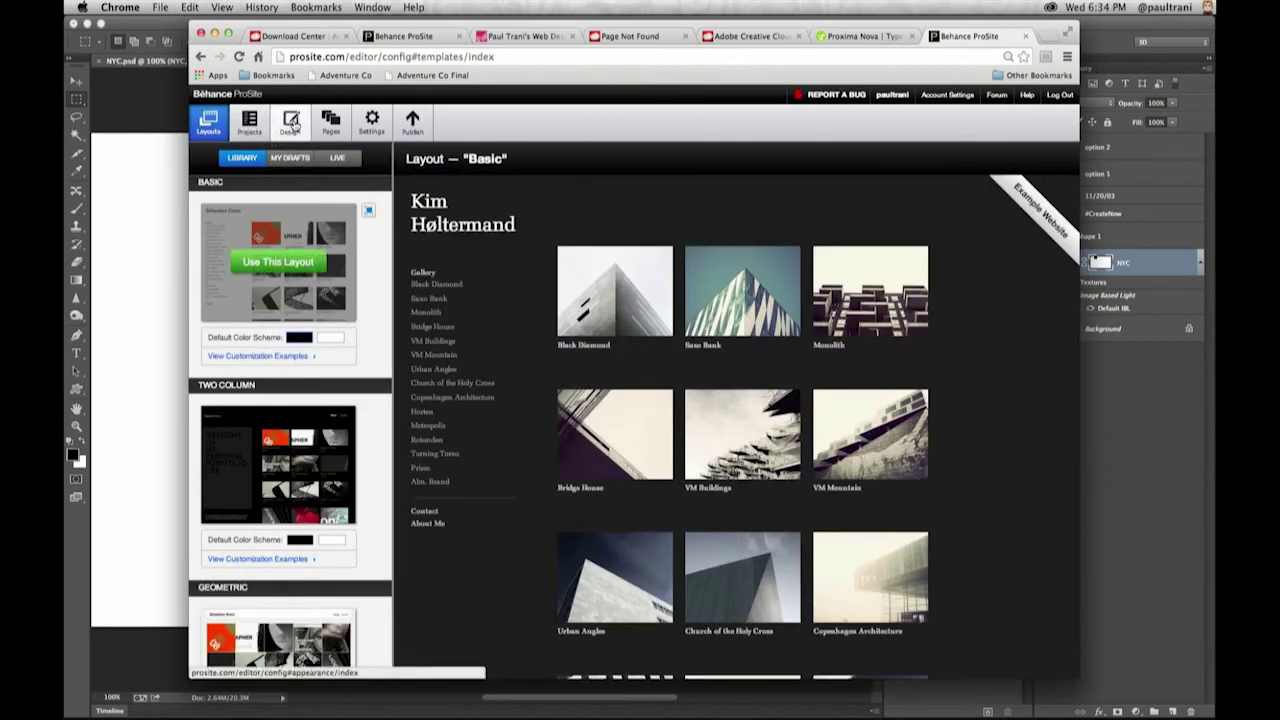
left_click(291, 122)
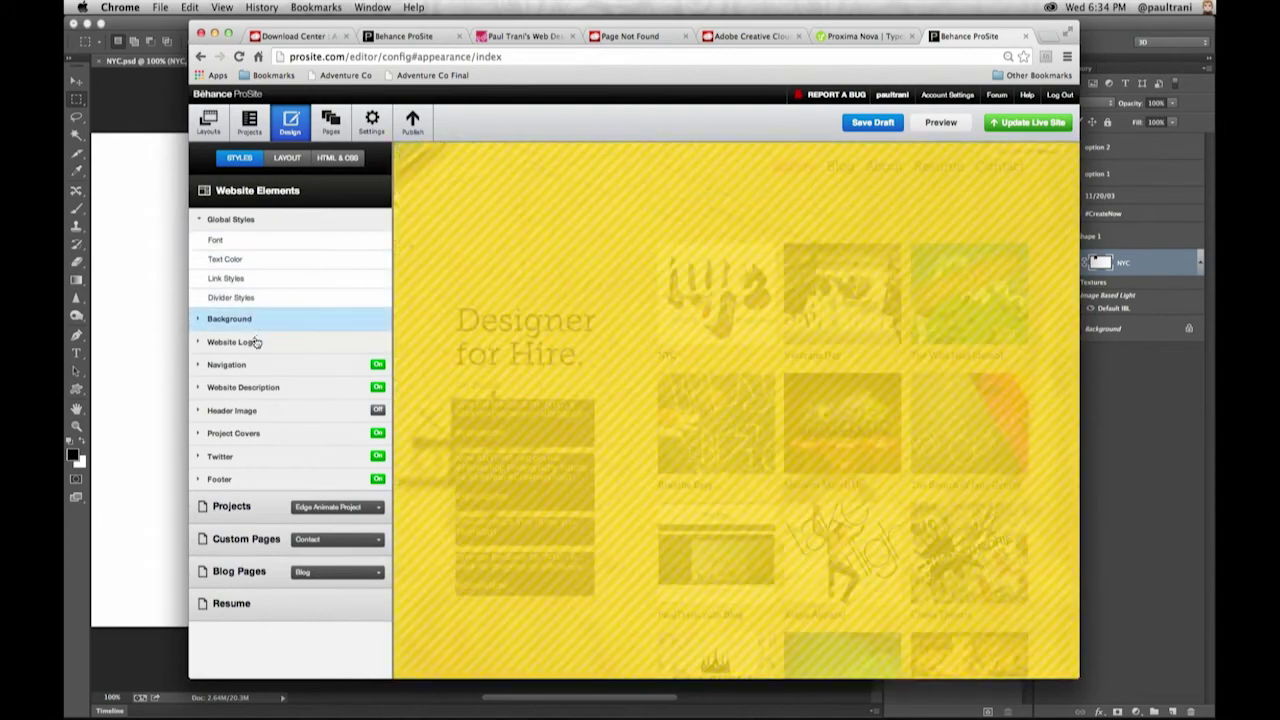
left_click(250, 394)
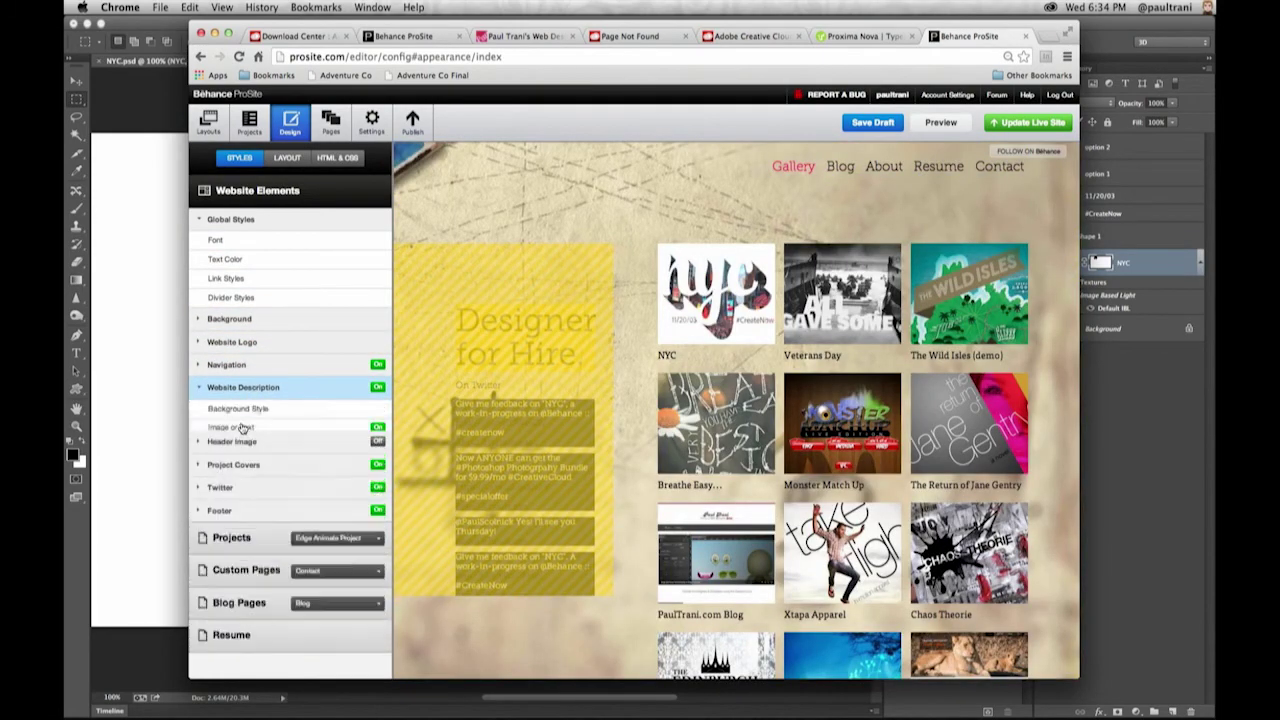
left_click(242, 428)
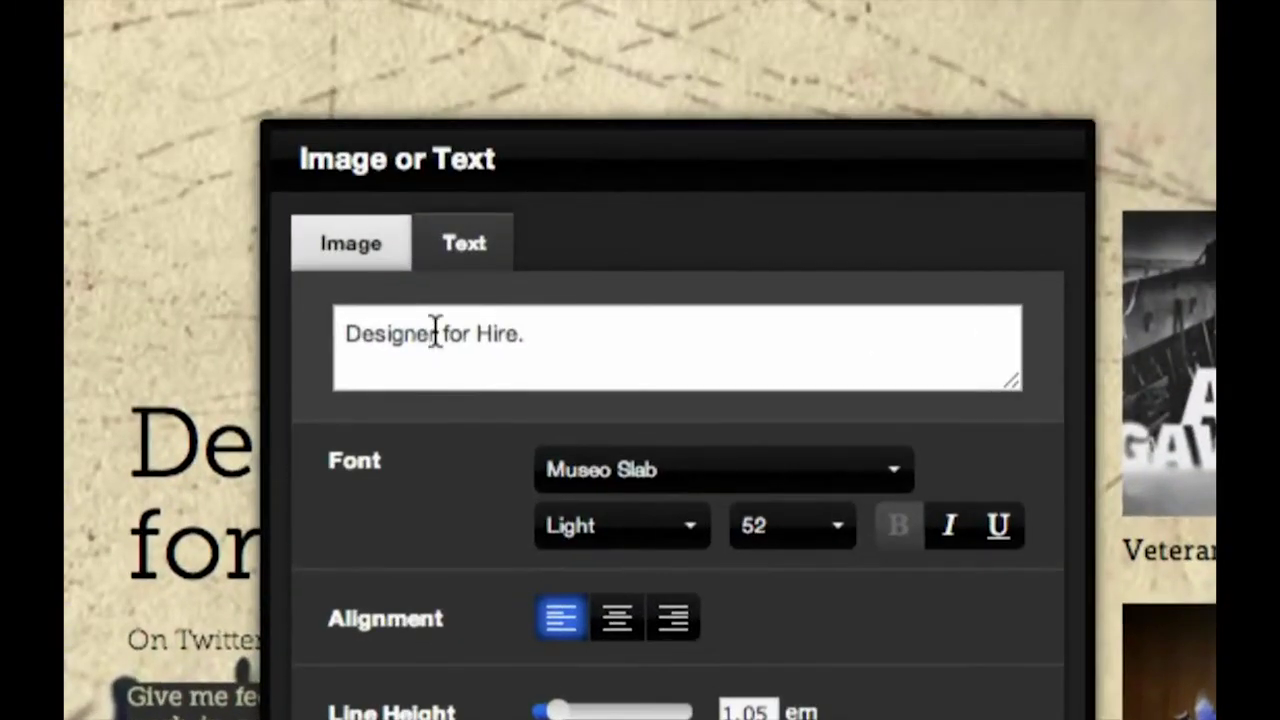
type("not")
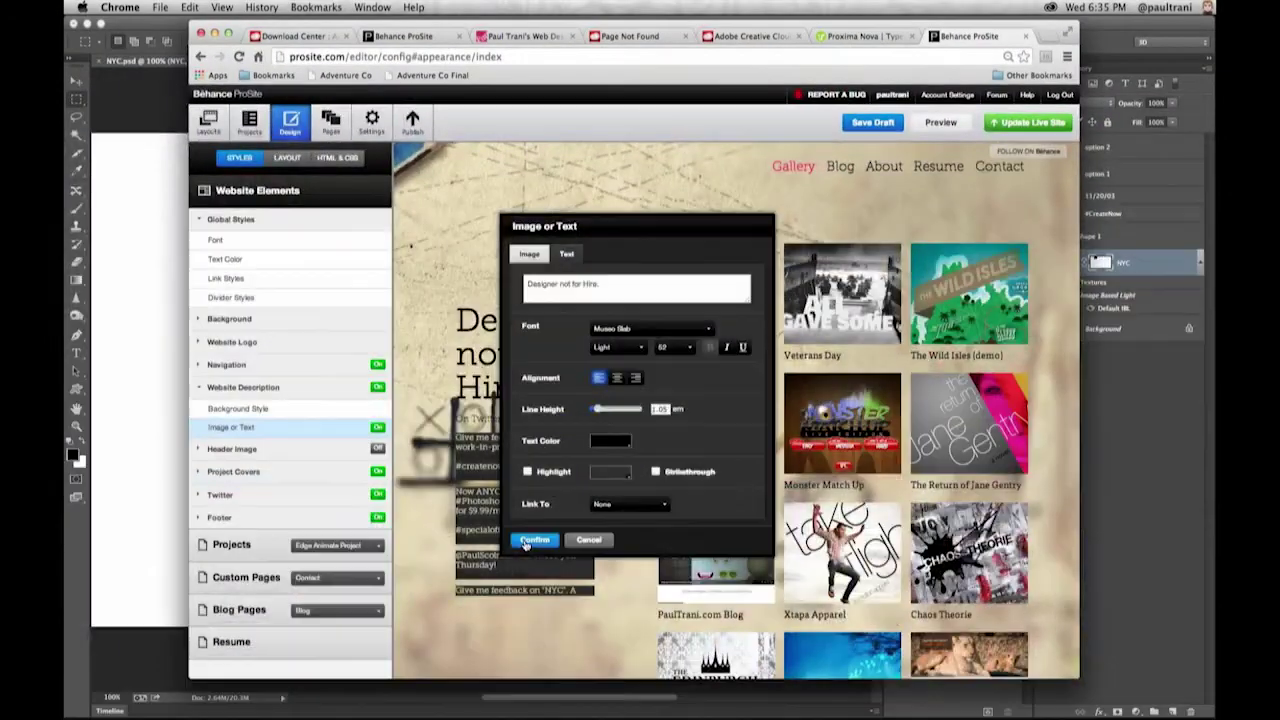
left_click(533, 539)
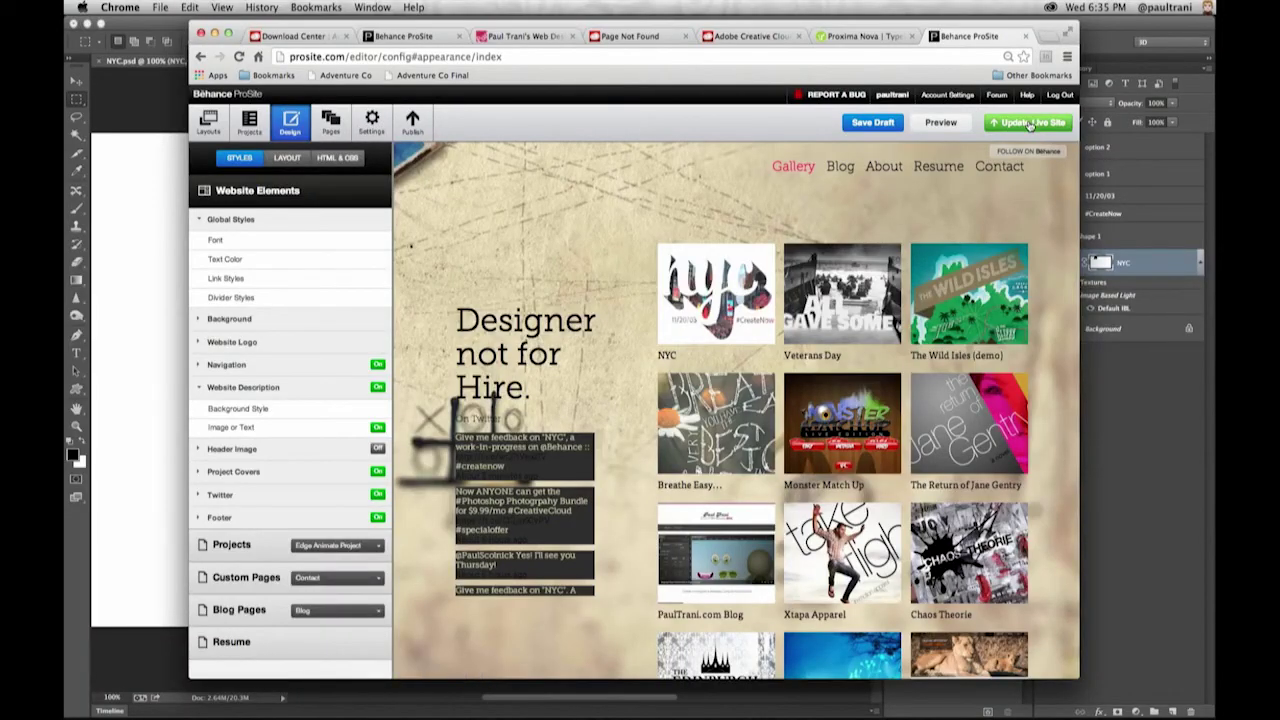
- Update the live ProSite, confirm the save, and view the published NYC project page
left_click(1028, 124)
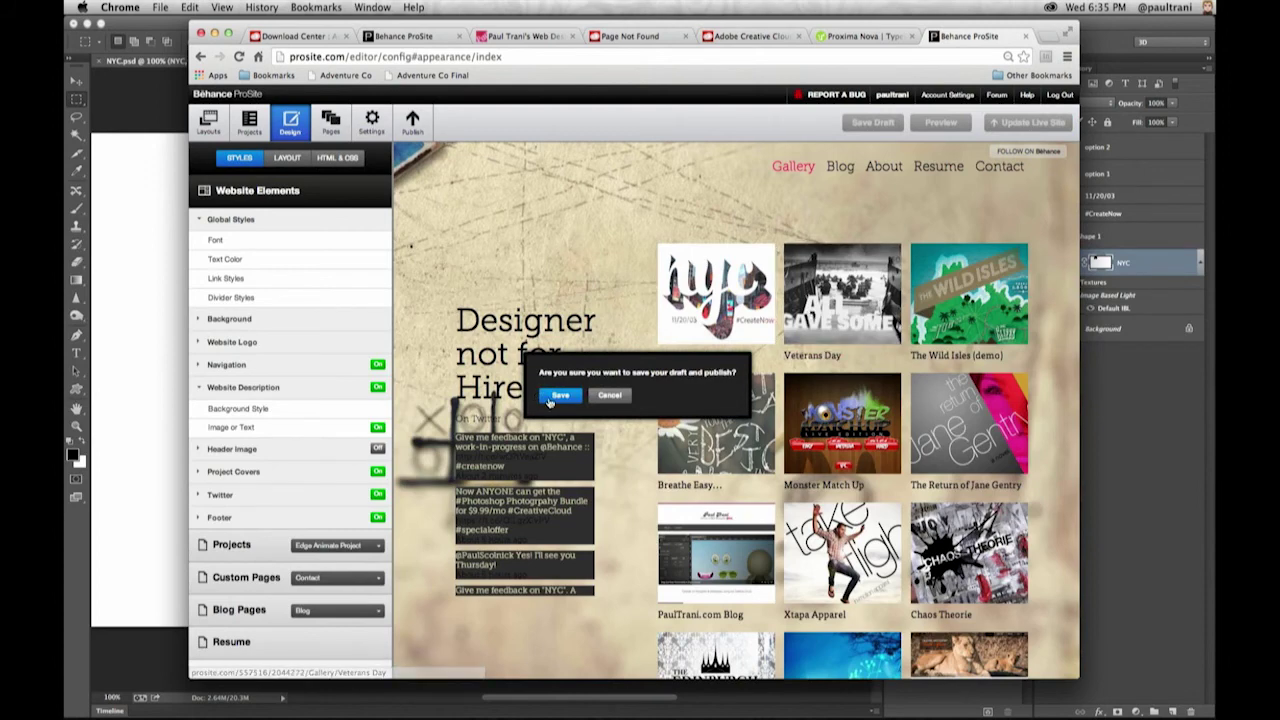
left_click(552, 396)
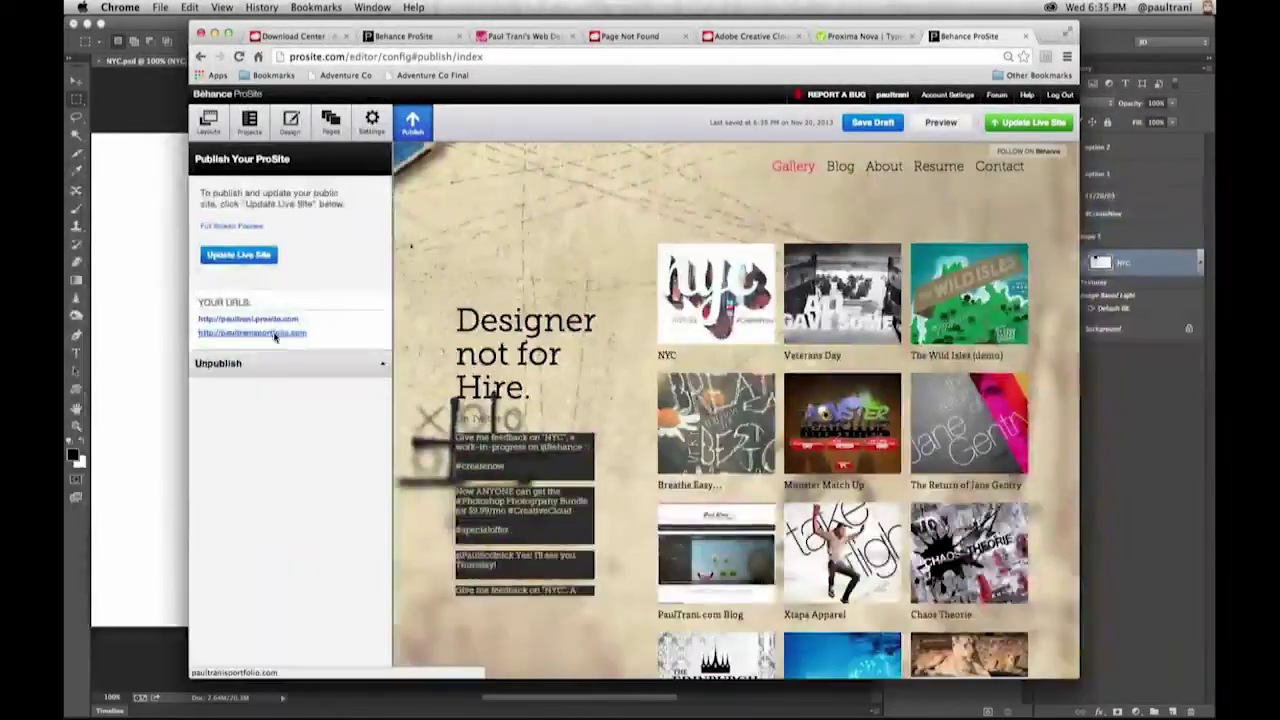
left_click(275, 334)
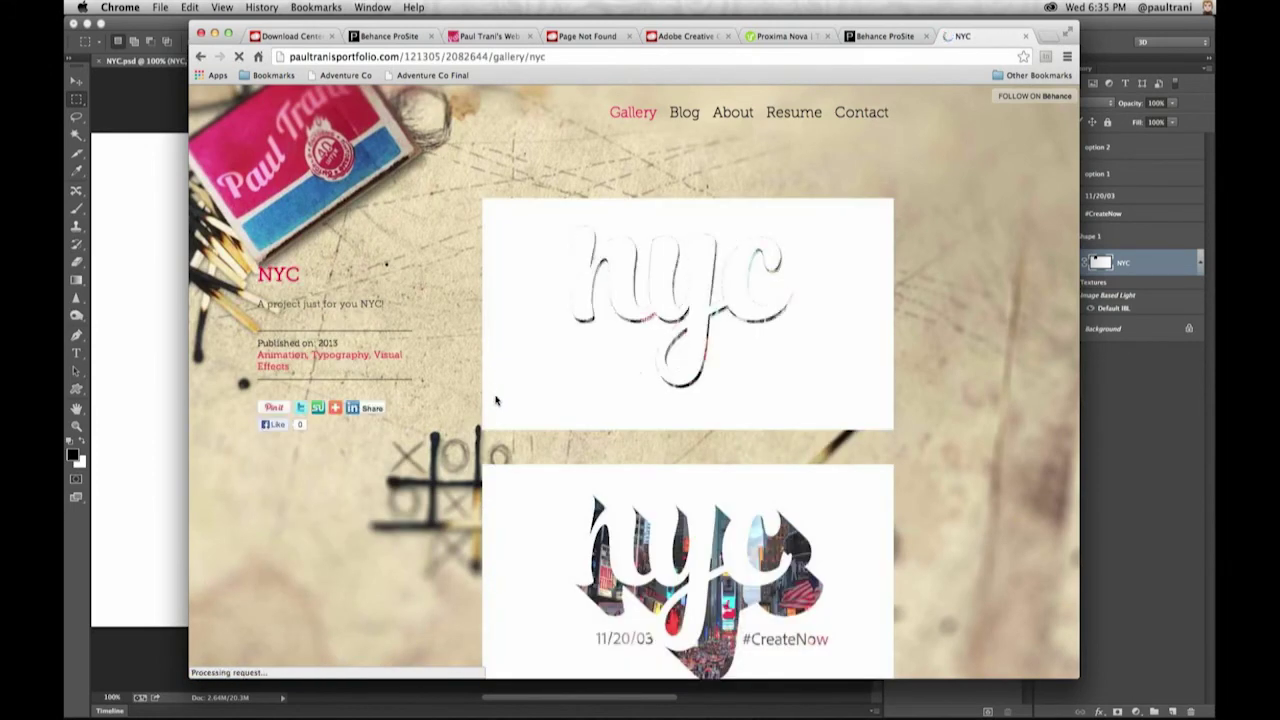
scroll(920, 478, "down", 5)
scroll(917, 481, "down", 4)
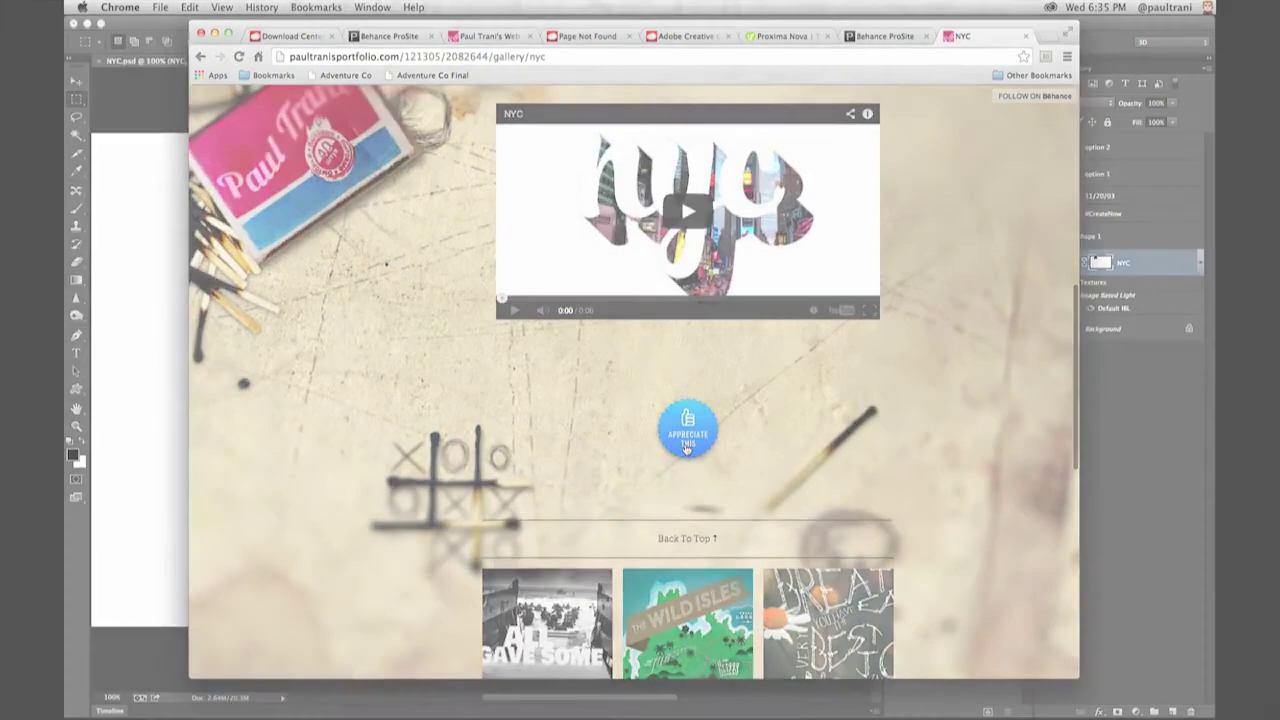